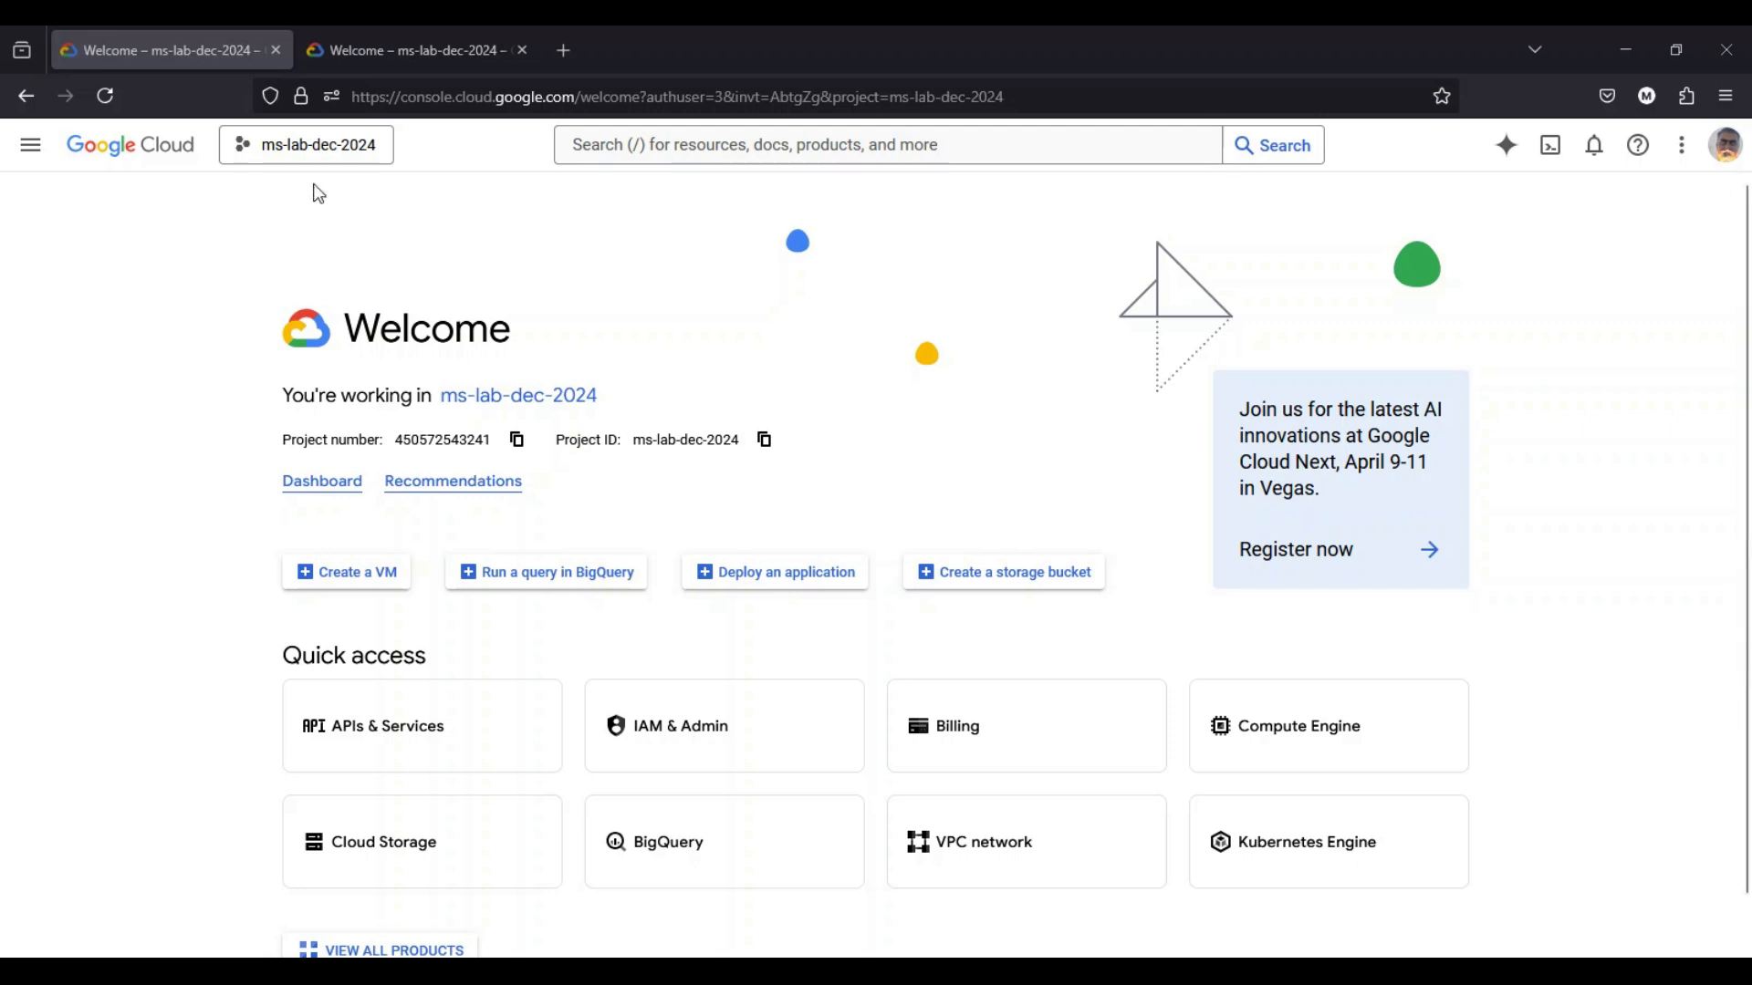
pyautogui.click(30, 153)
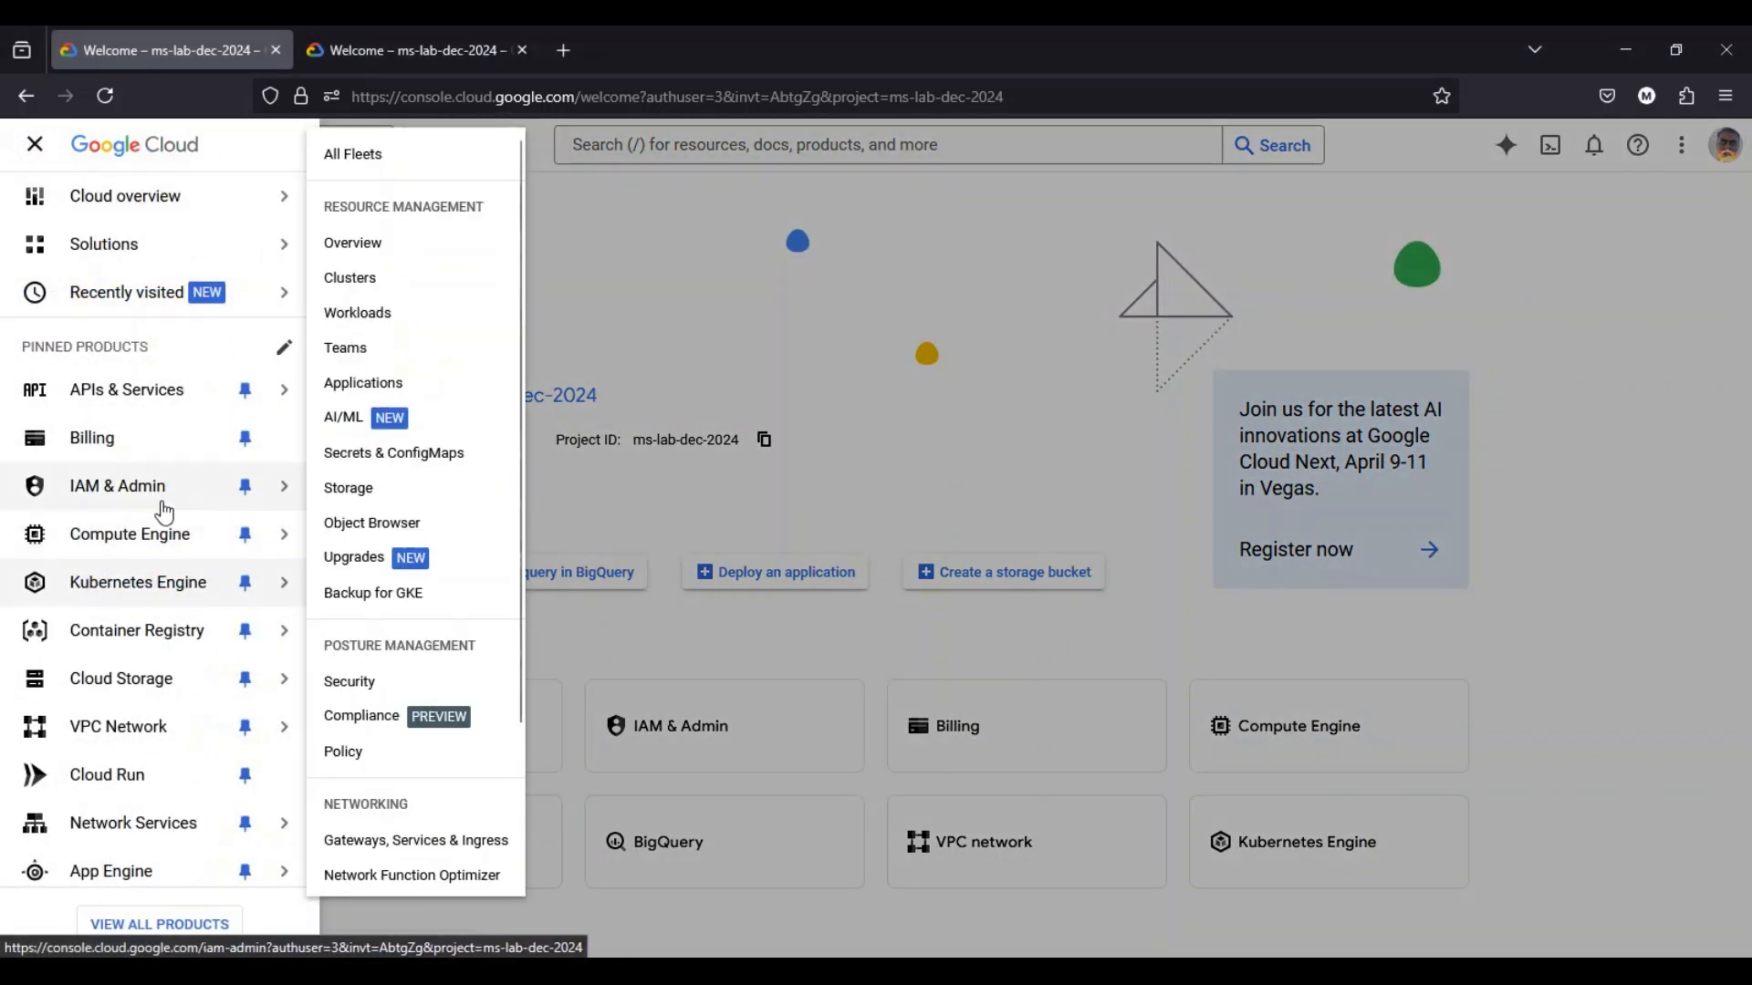
pyautogui.click(694, 166)
pyautogui.click(690, 150)
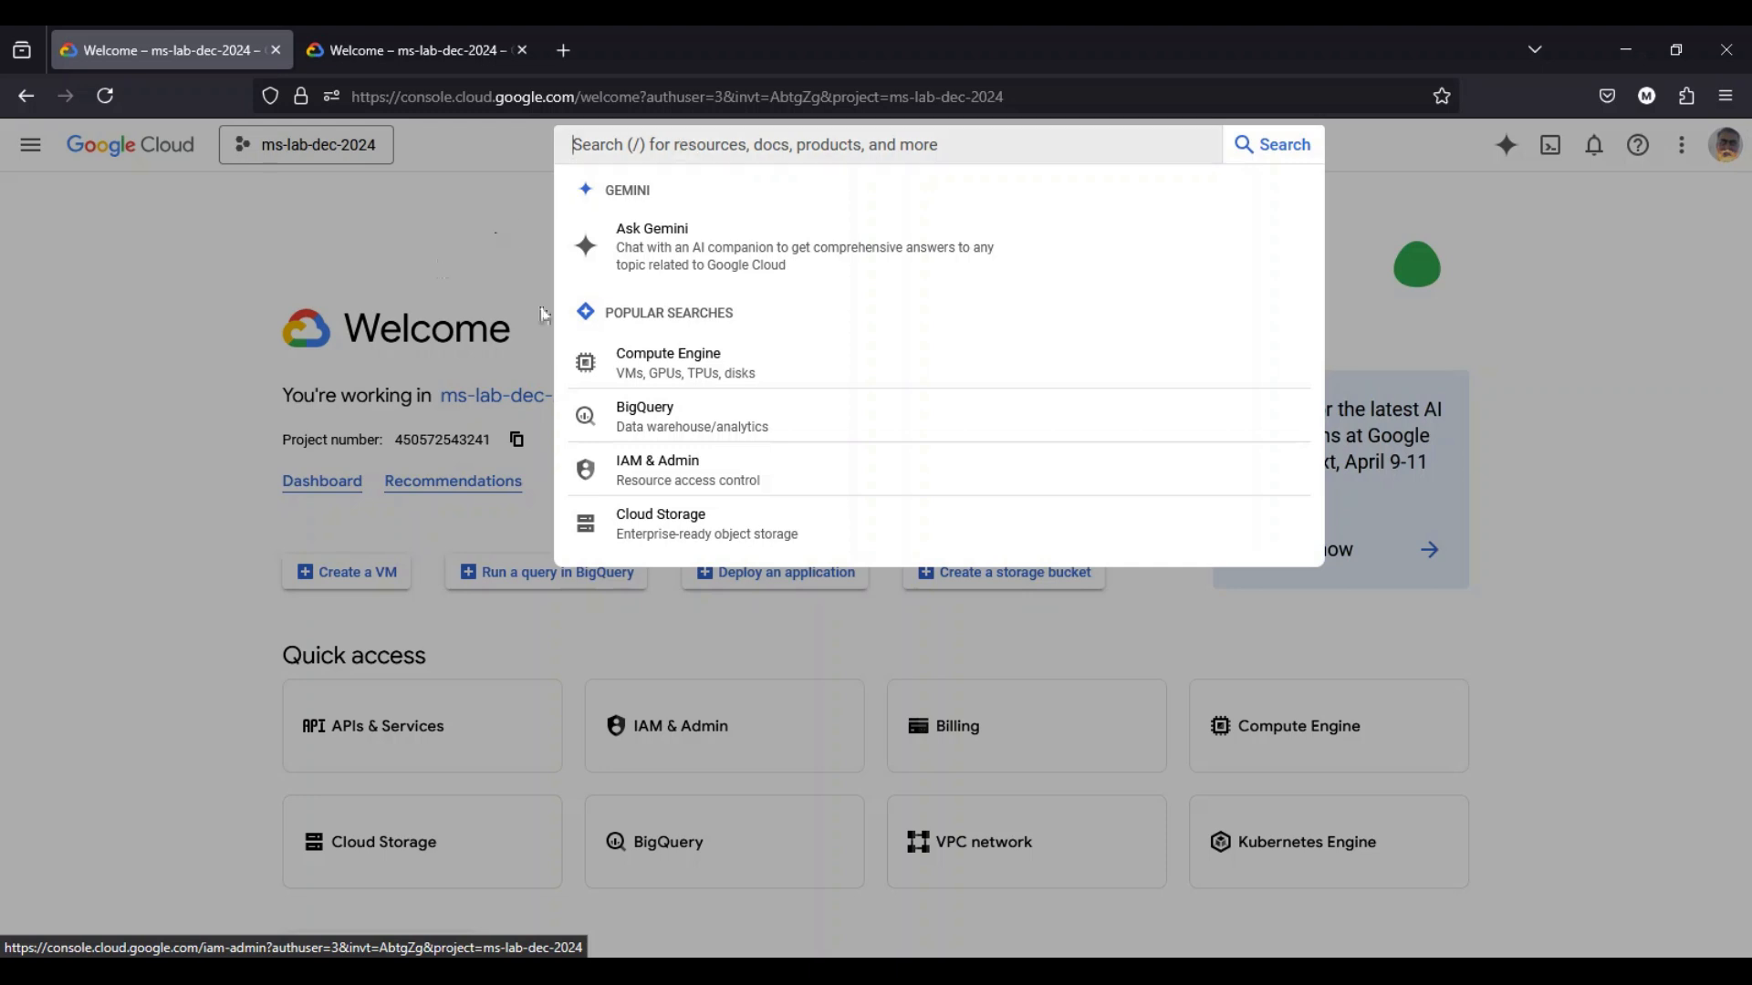
pyautogui.click(61, 200)
# Go to the Compute Engine VM instances page and start creating a new instance
pyautogui.click(31, 146)
pyautogui.moveTo(78, 593)
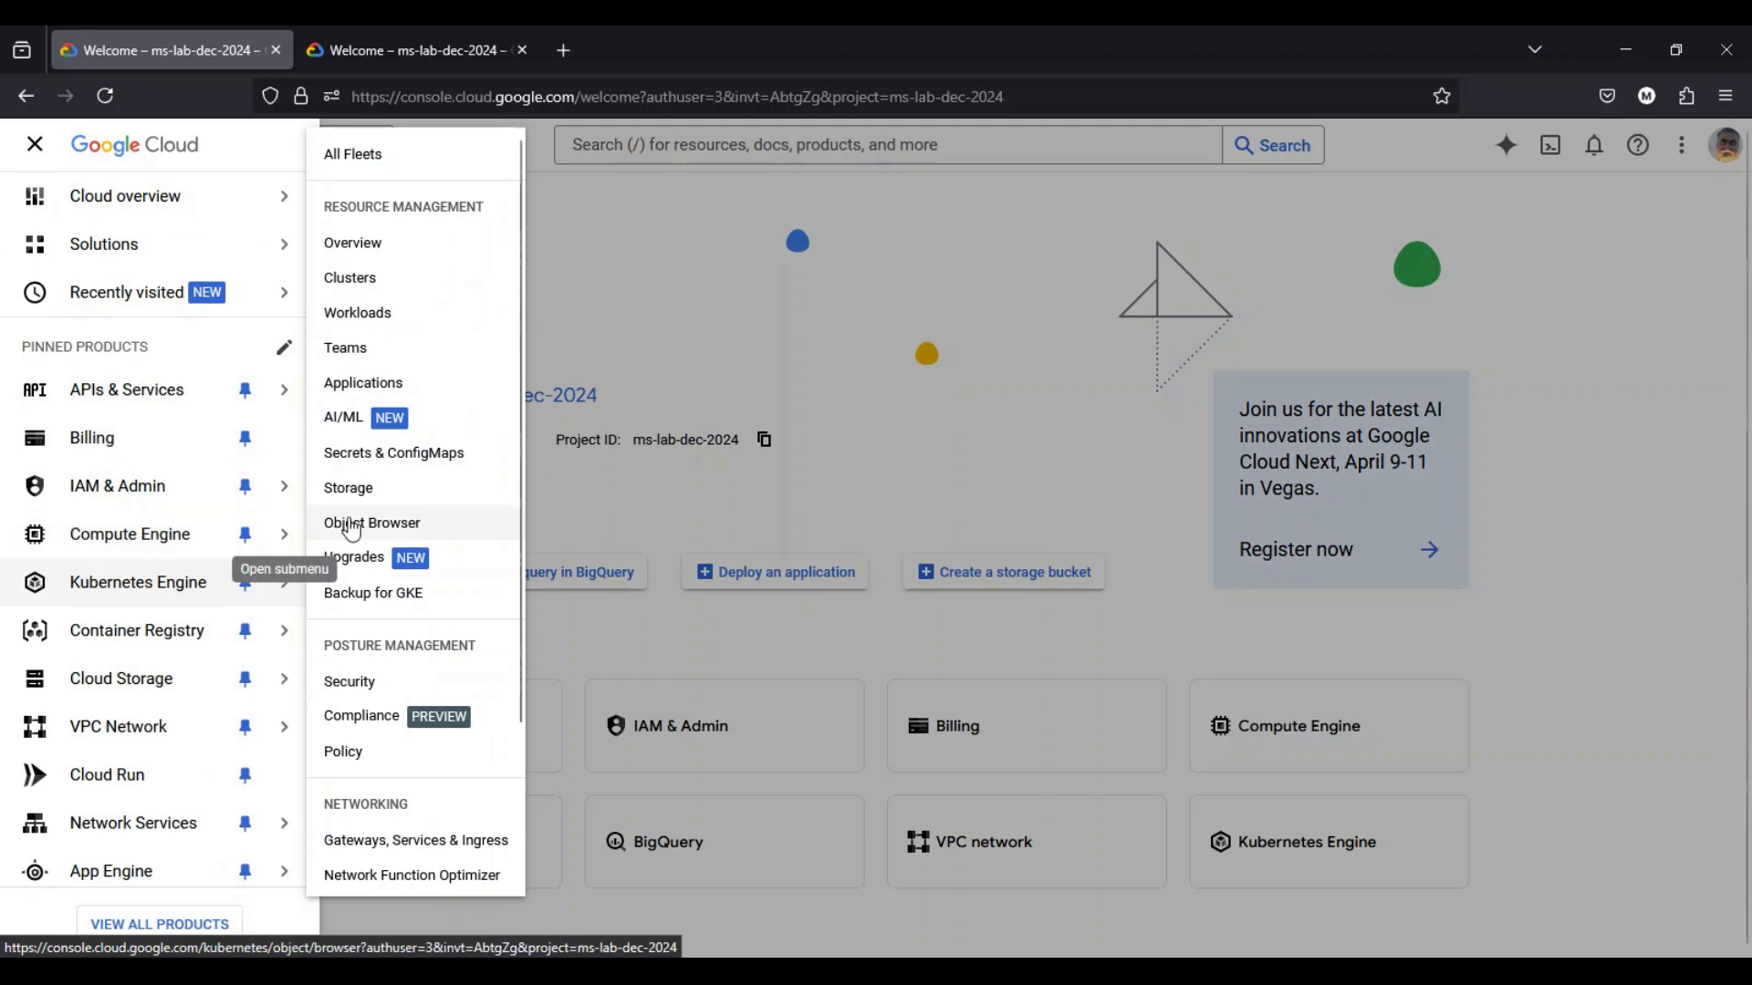
pyautogui.moveTo(173, 546)
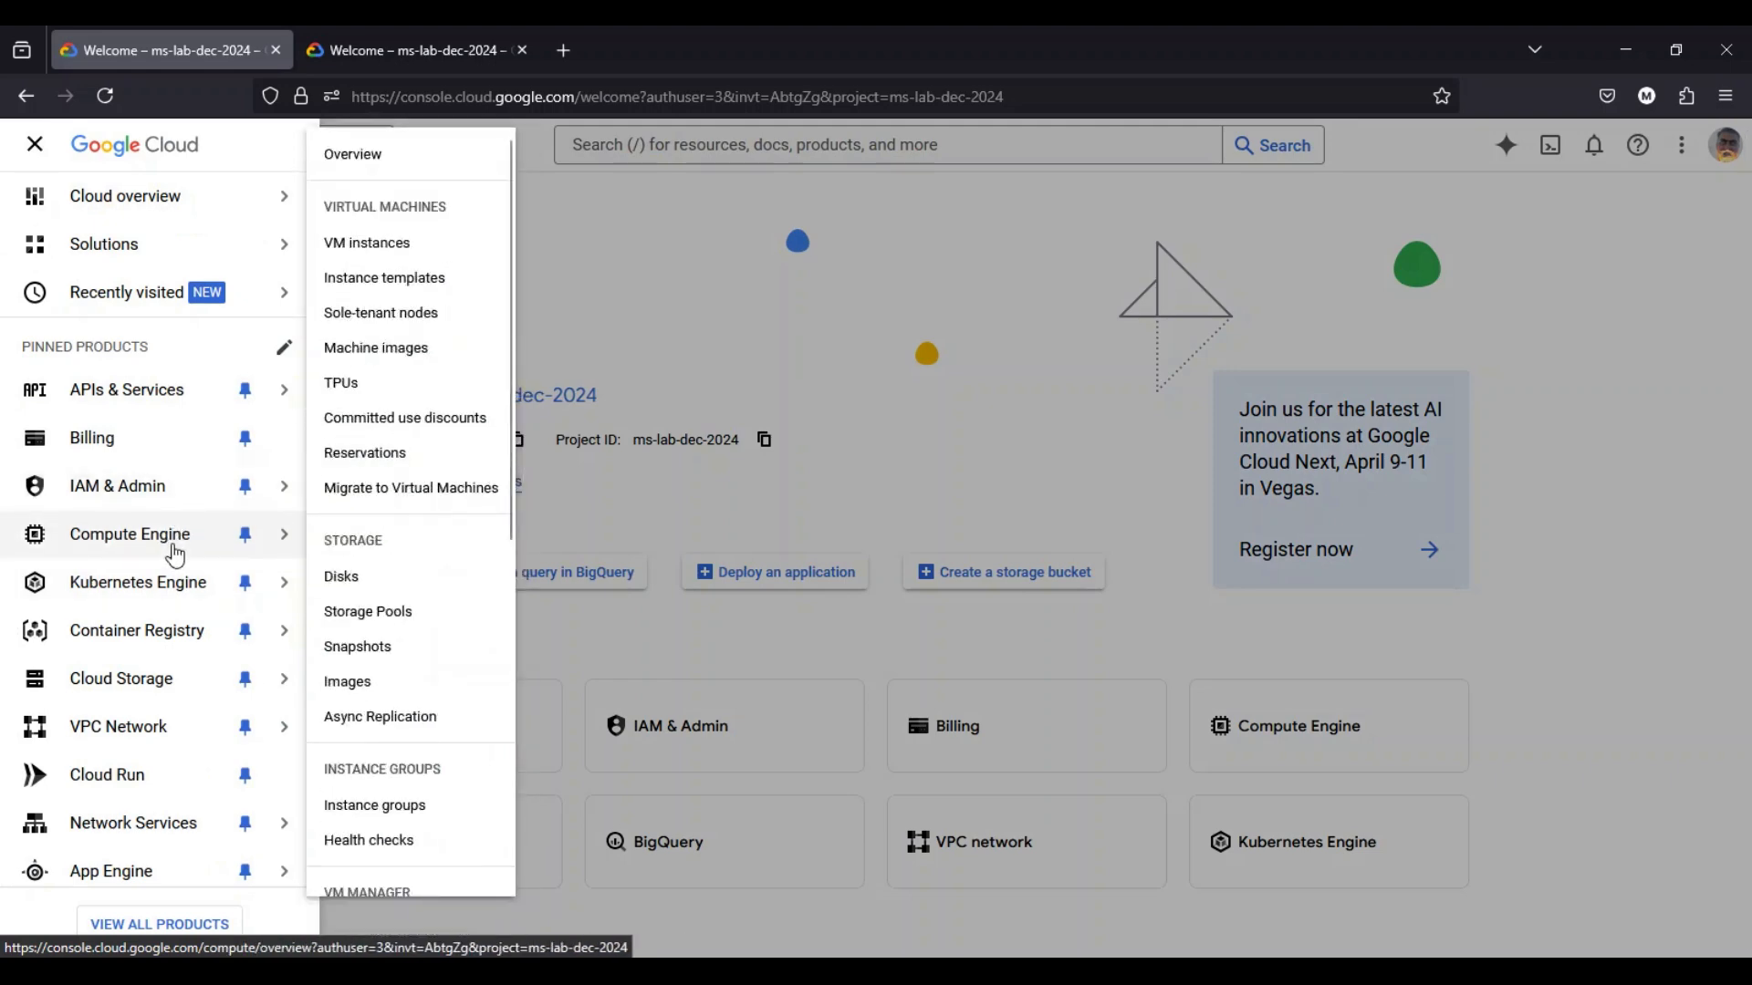
pyautogui.click(387, 258)
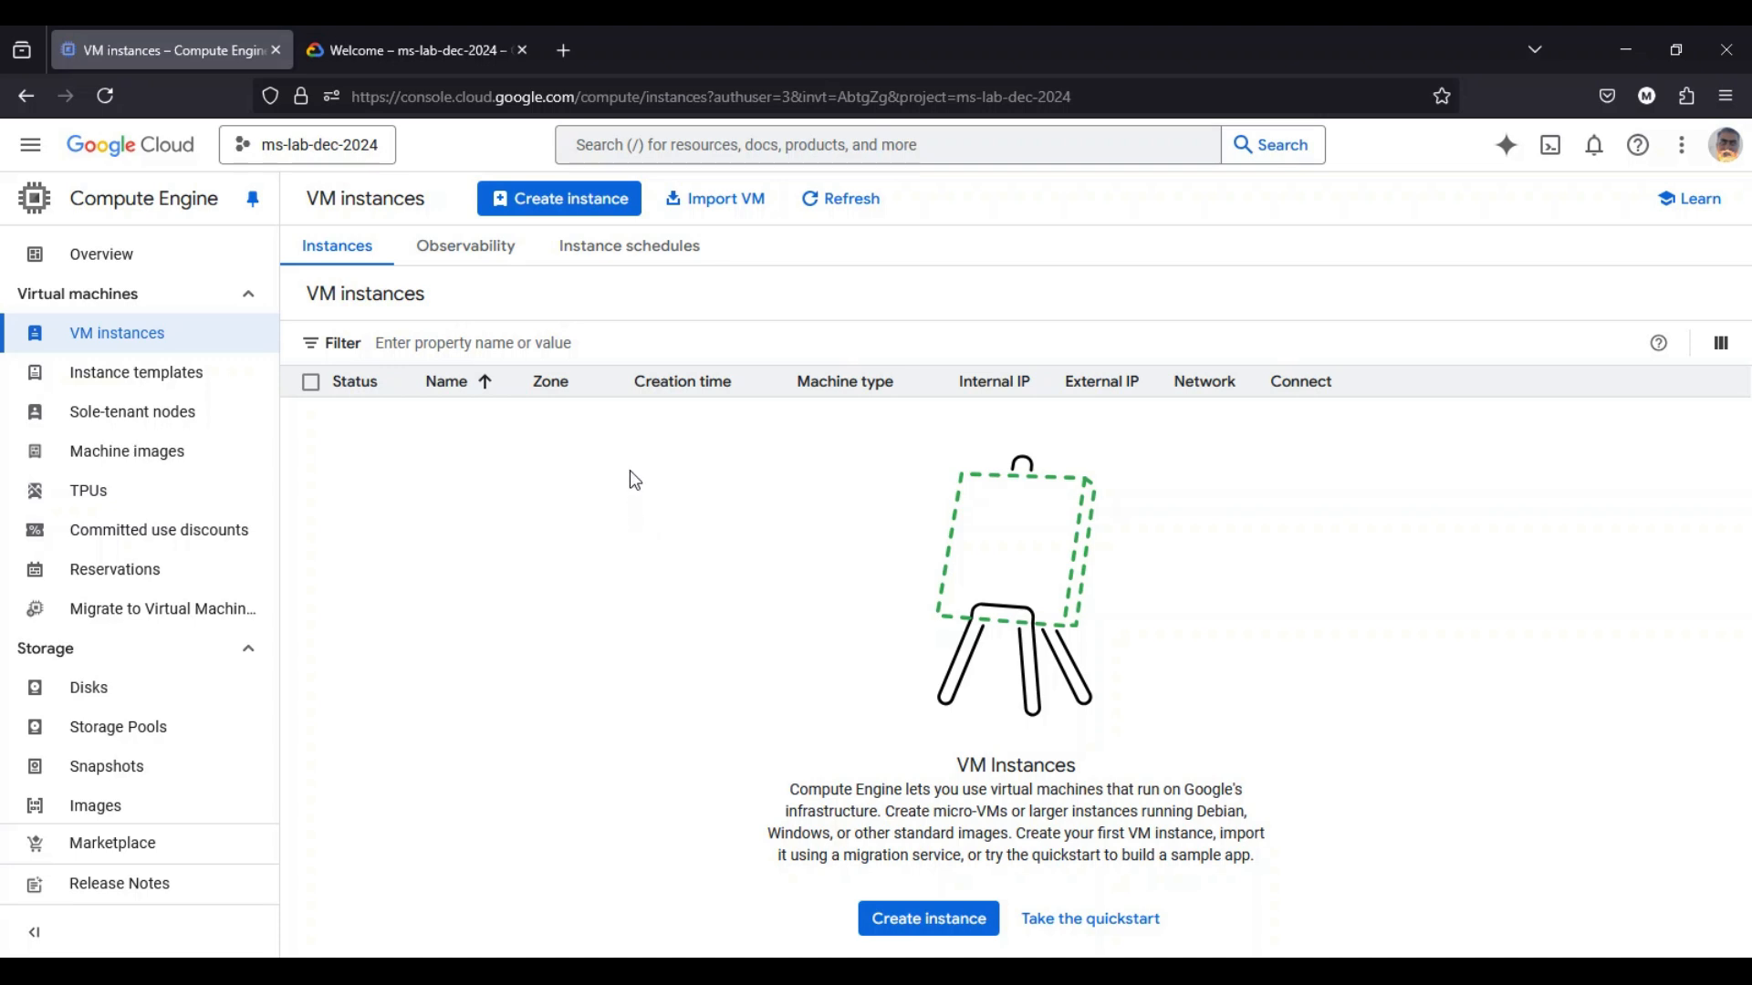
pyautogui.click(555, 216)
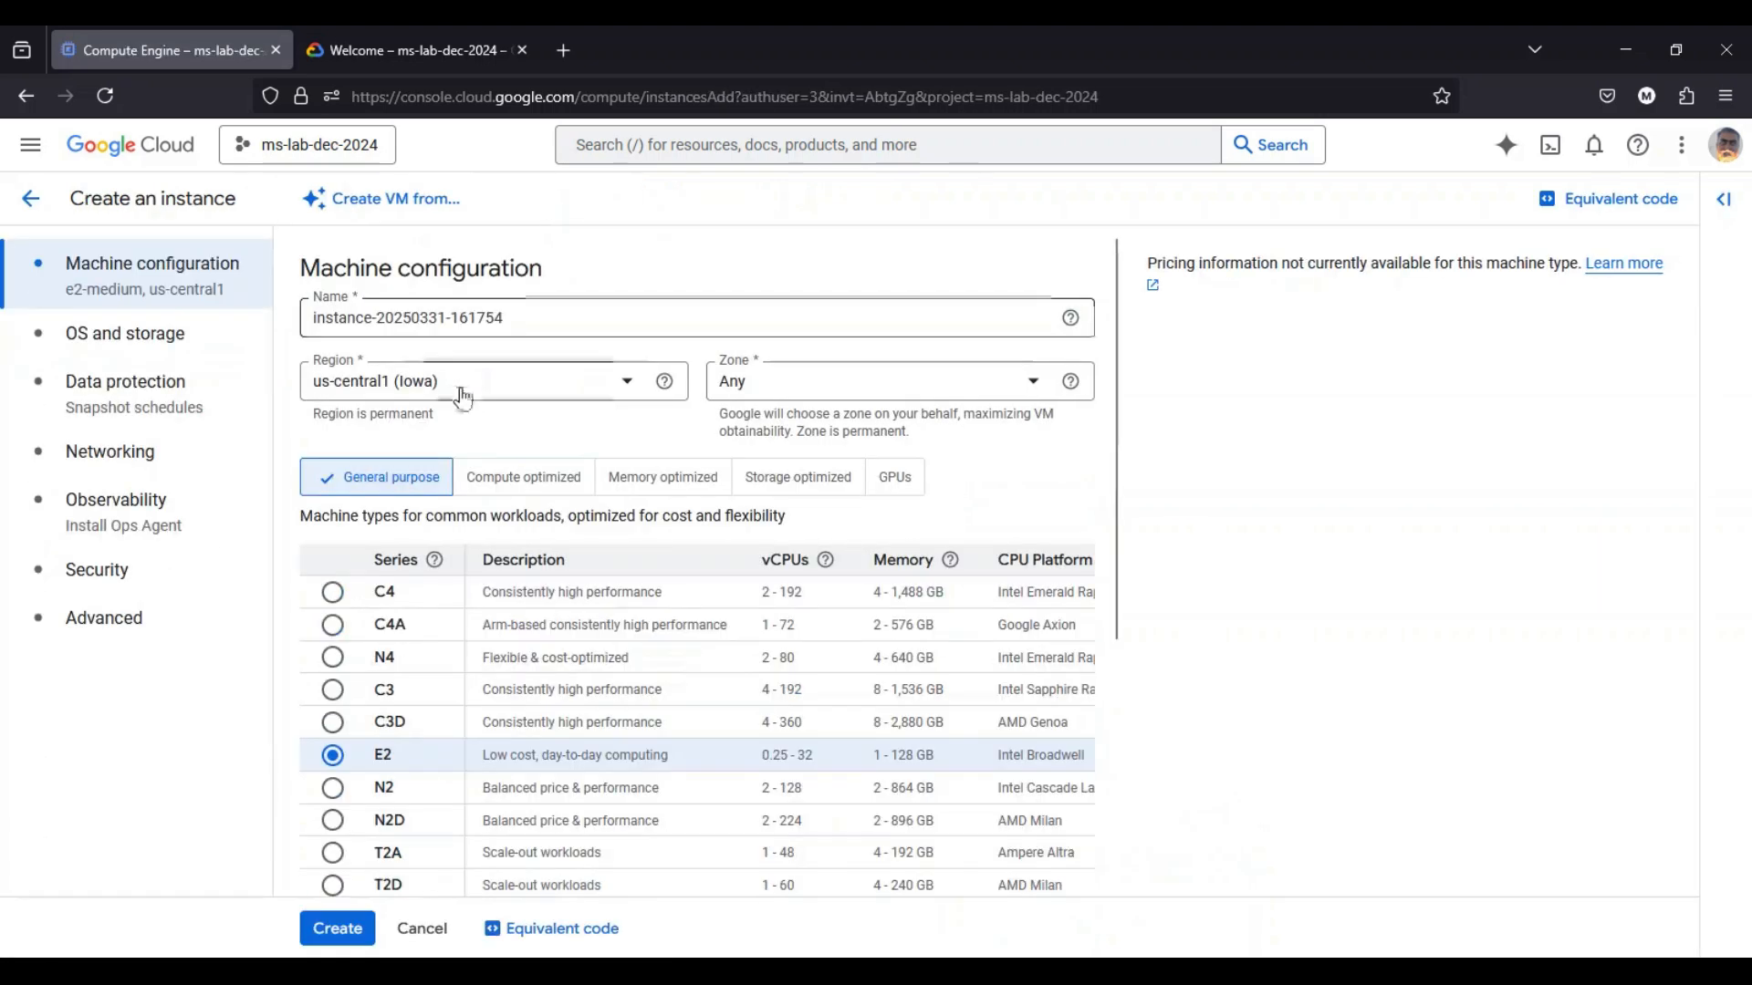
# Name the instance demo-vm and set its zone to us-central1-a
pyautogui.tripleClick(306, 319)
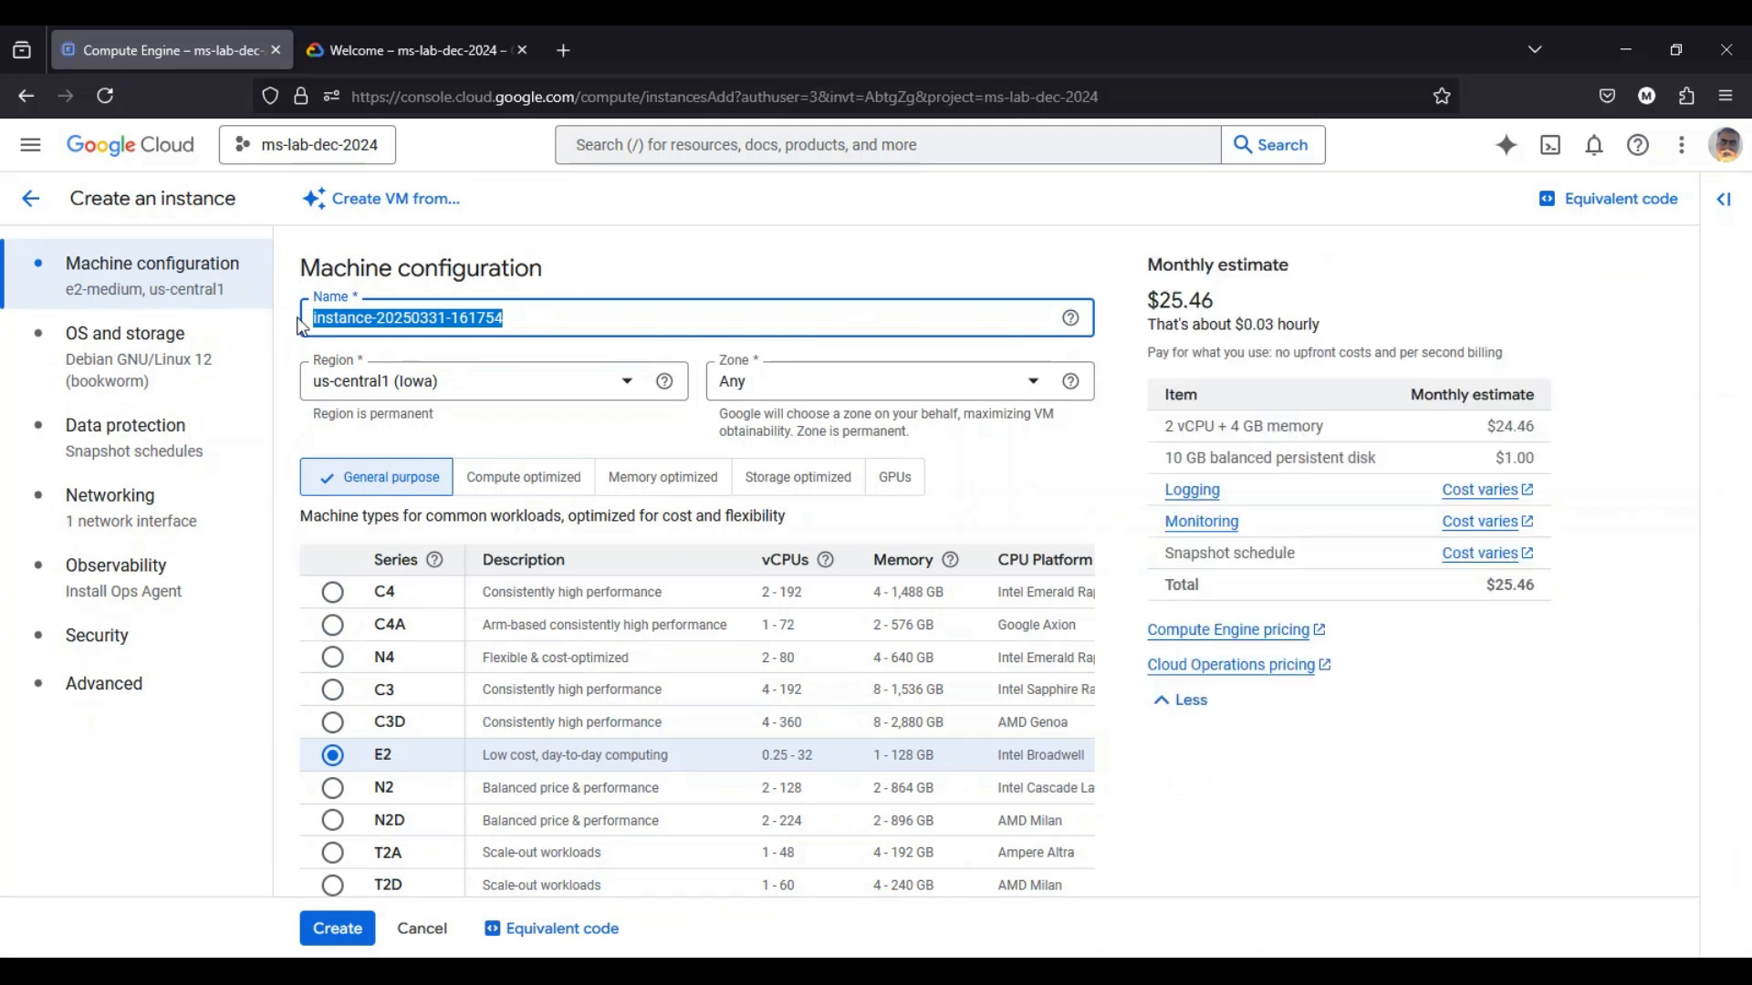
pyautogui.write('demo-vm')
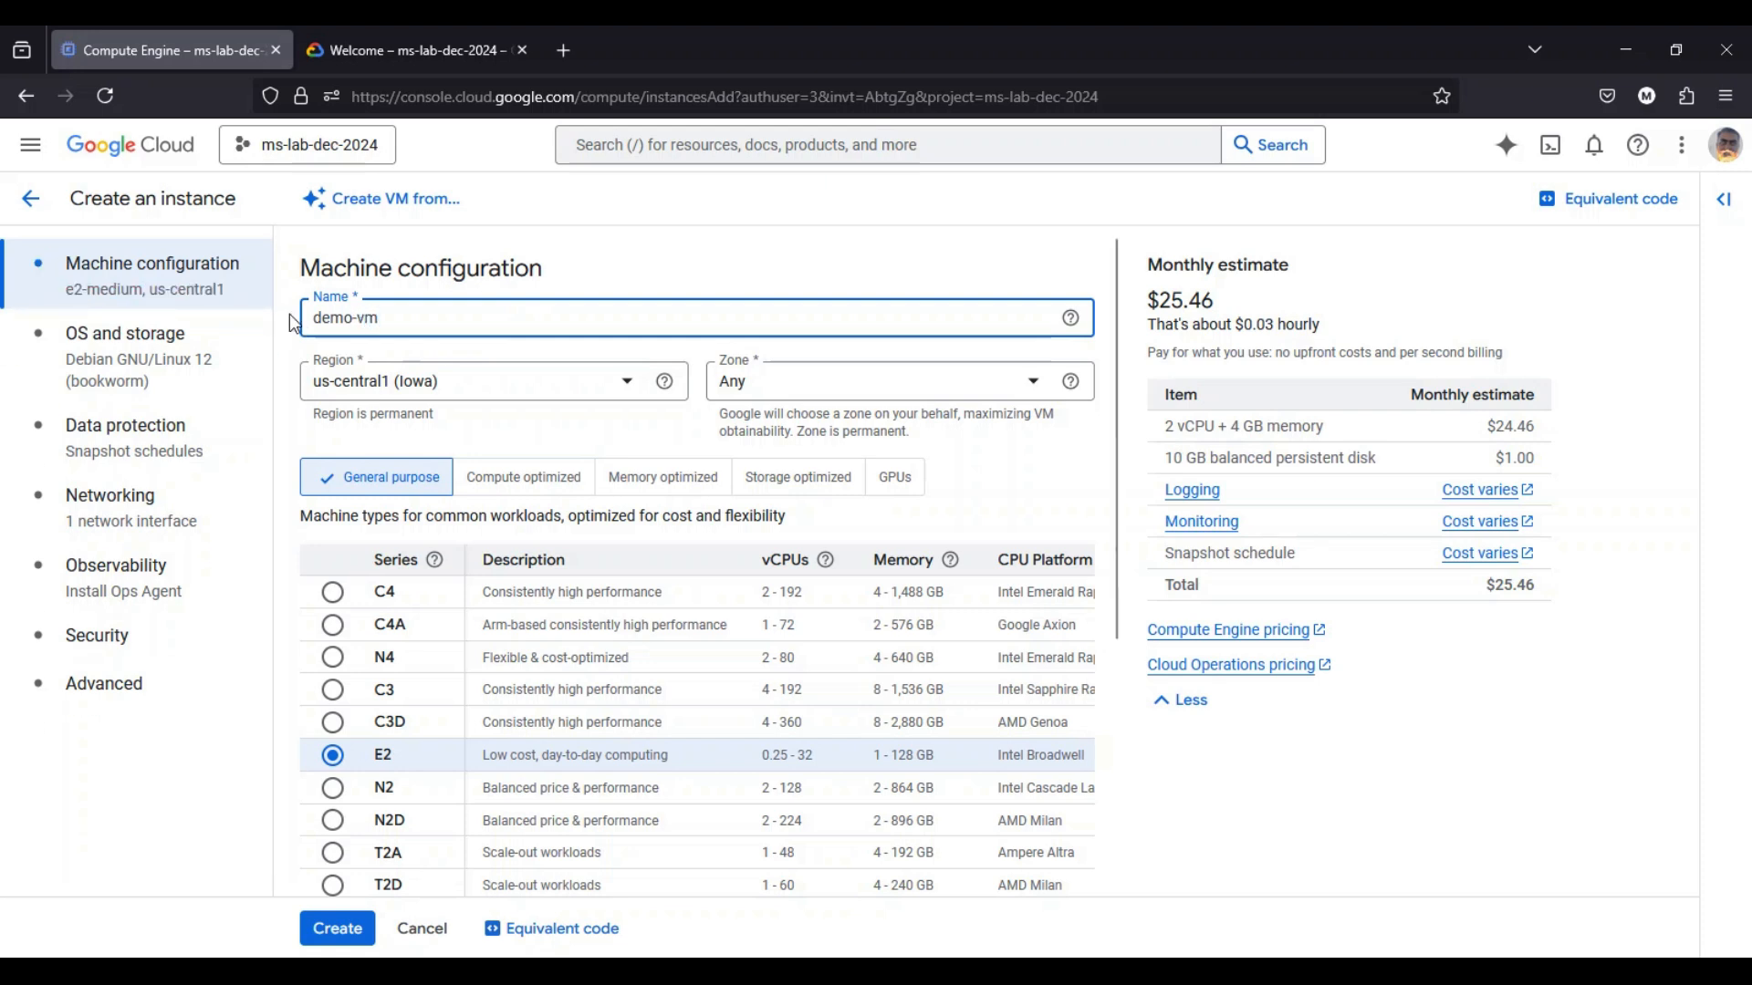
pyautogui.click(743, 383)
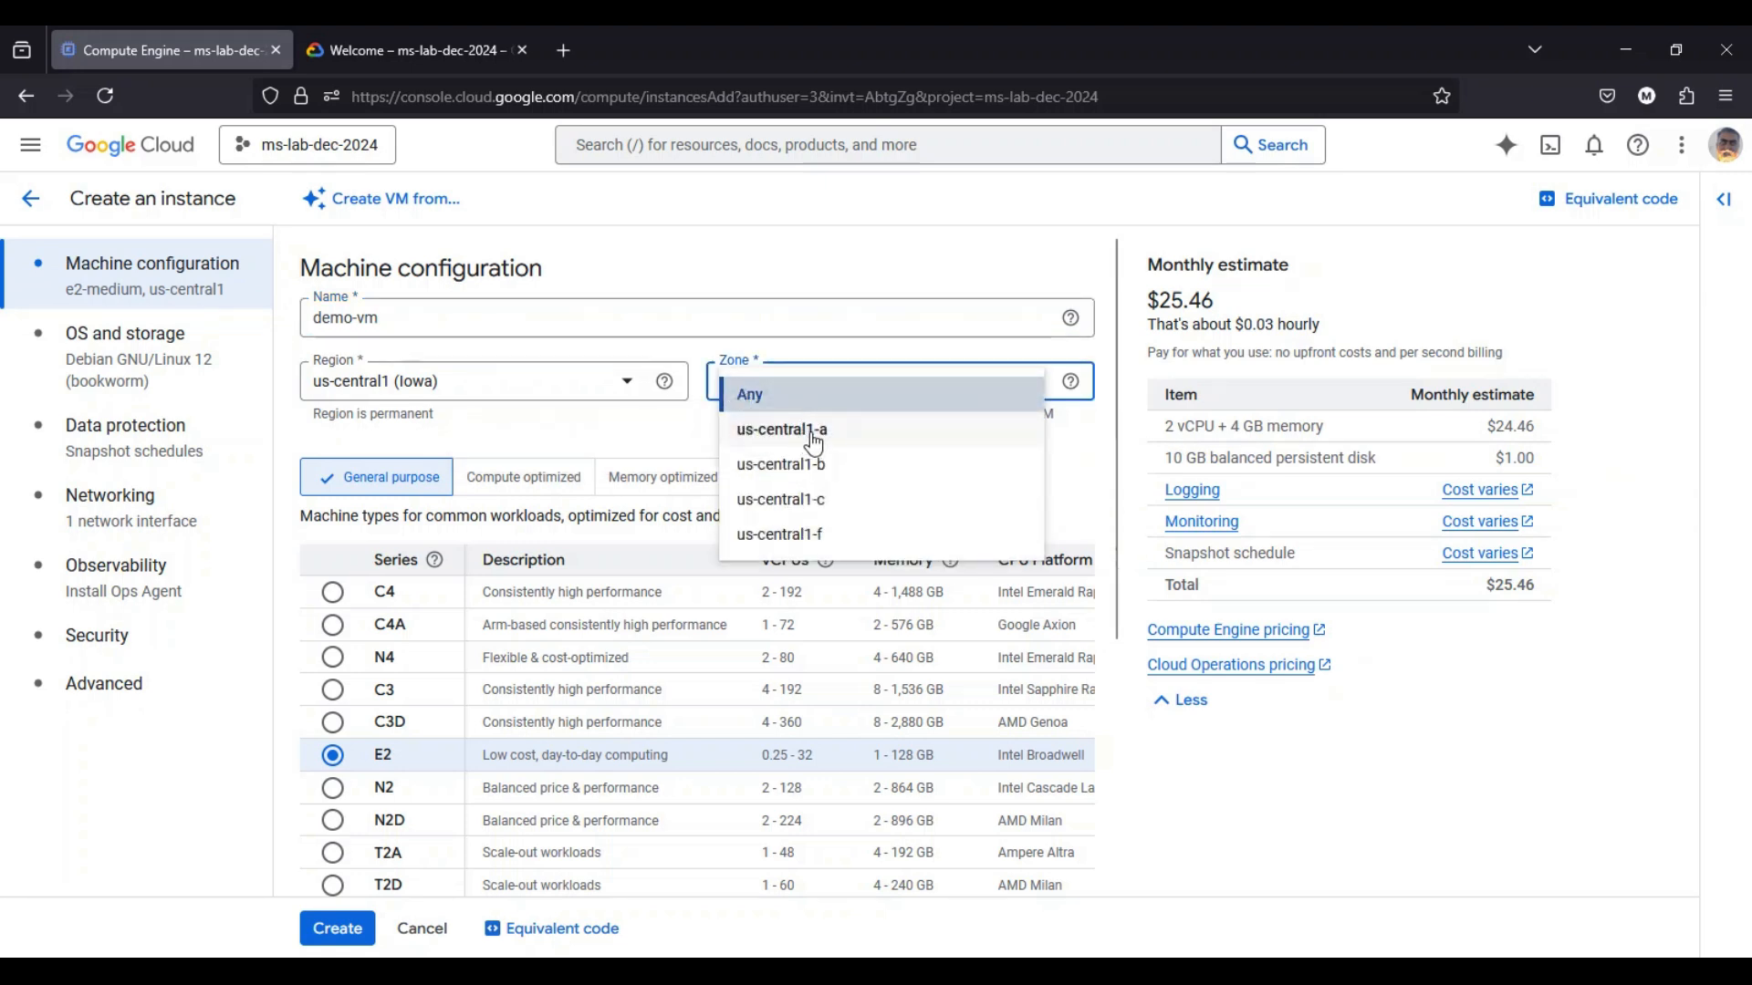
pyautogui.click(815, 436)
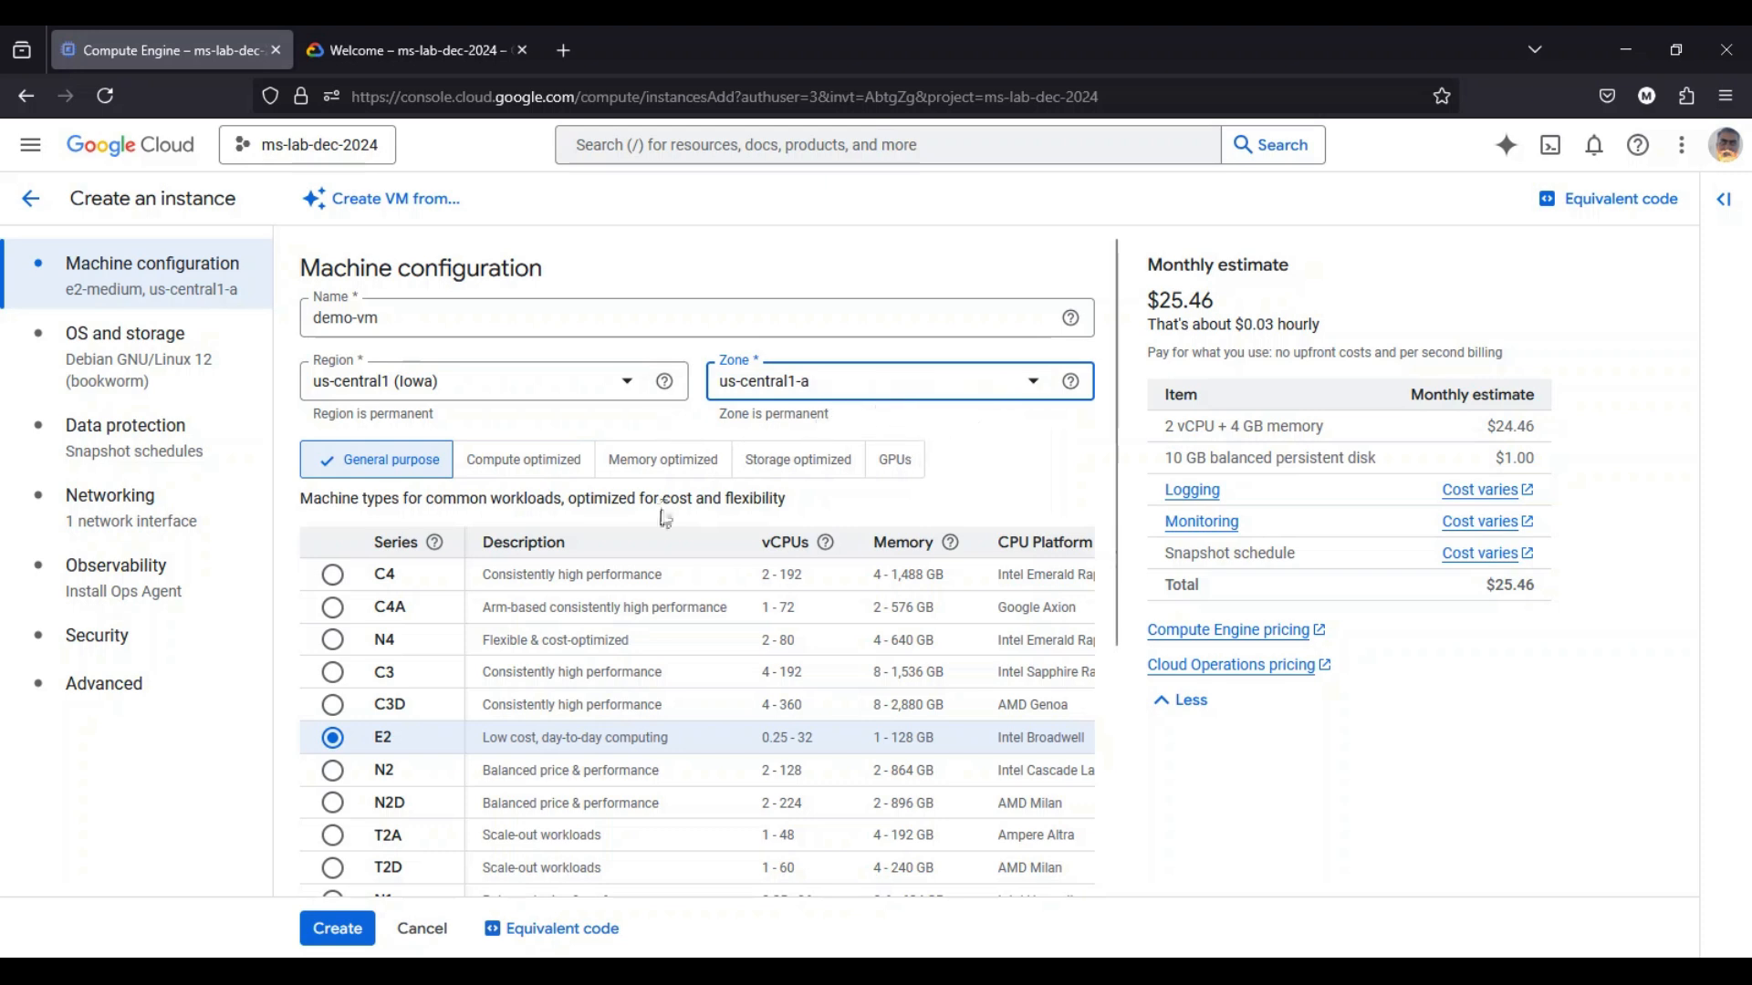
# Set the E2 series preset machine type to the shared-core e2-micro
pyautogui.scroll(-2, 664, 523)
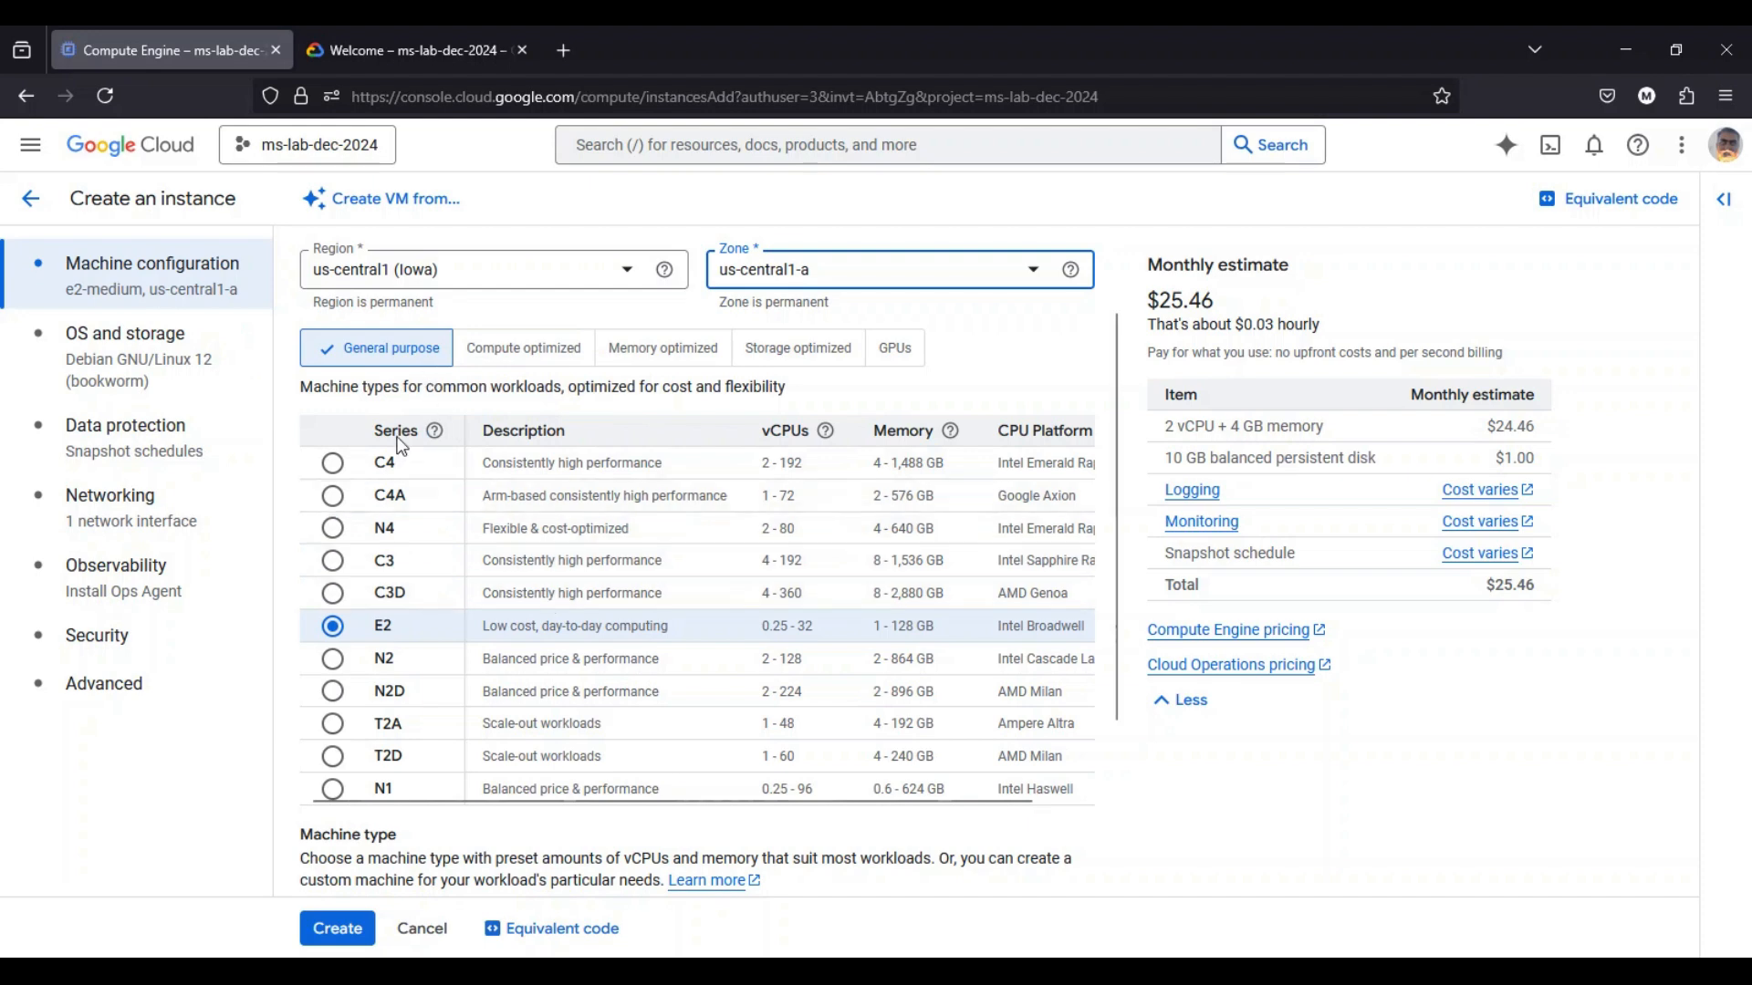
pyautogui.scroll(-2, 383, 602)
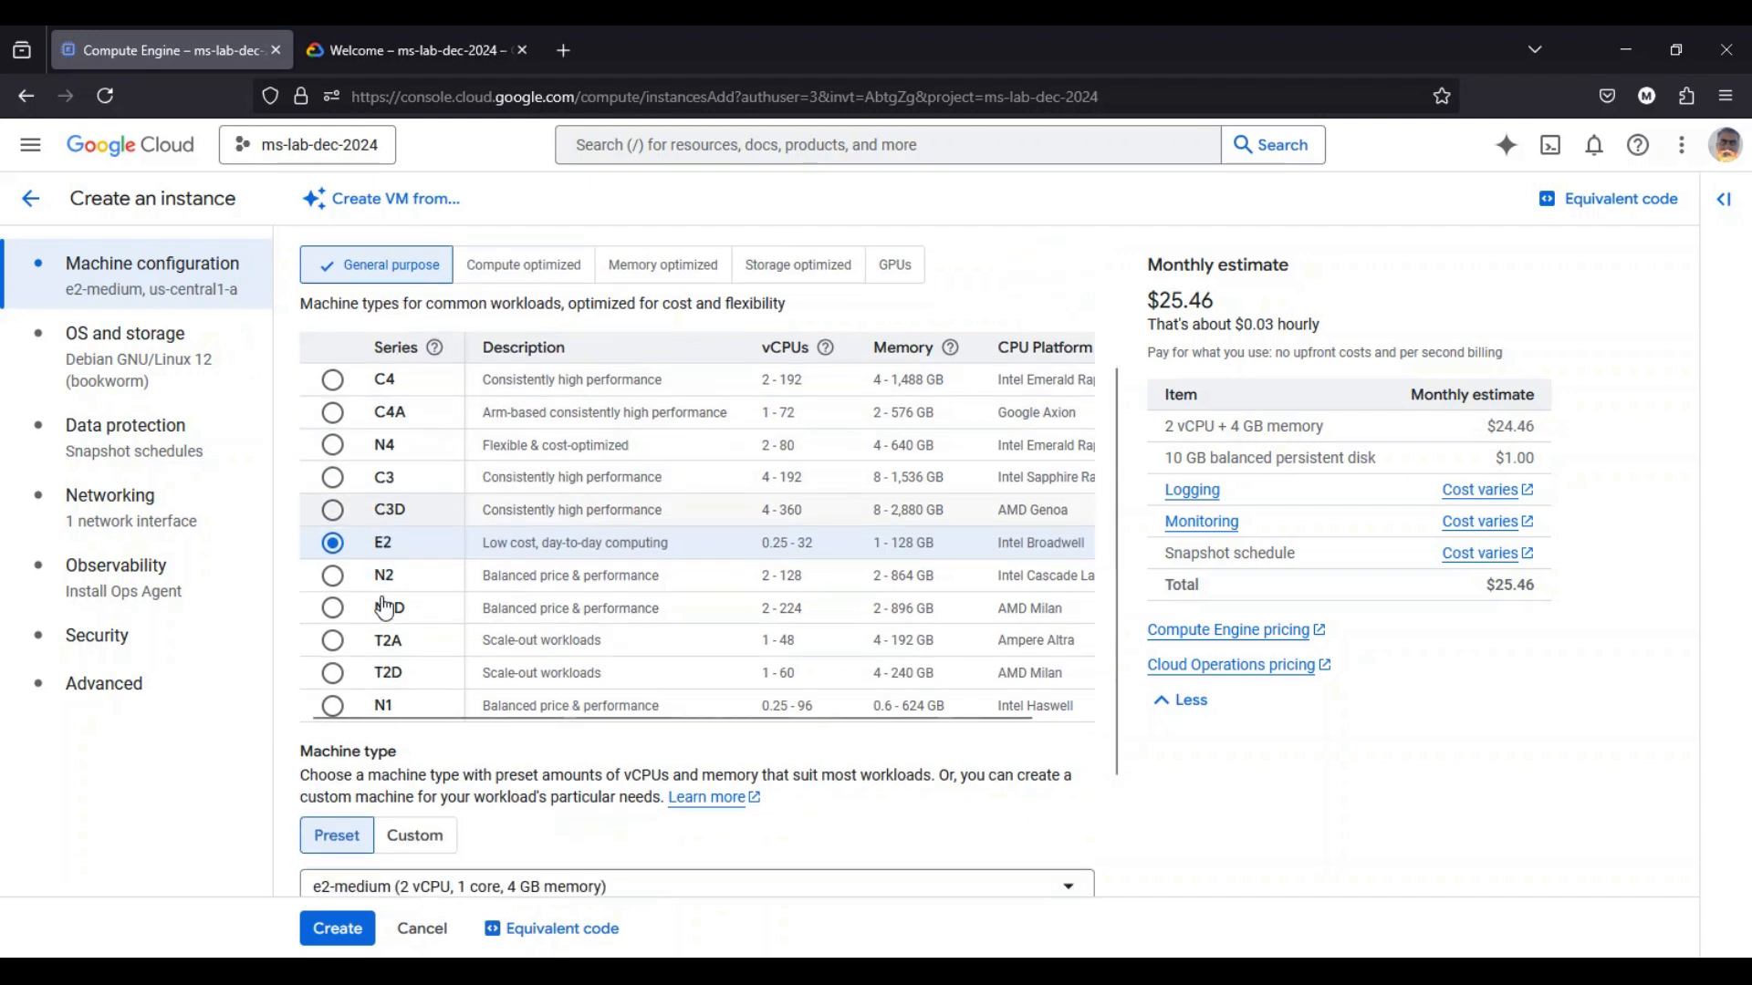
pyautogui.scroll(2, 381, 595)
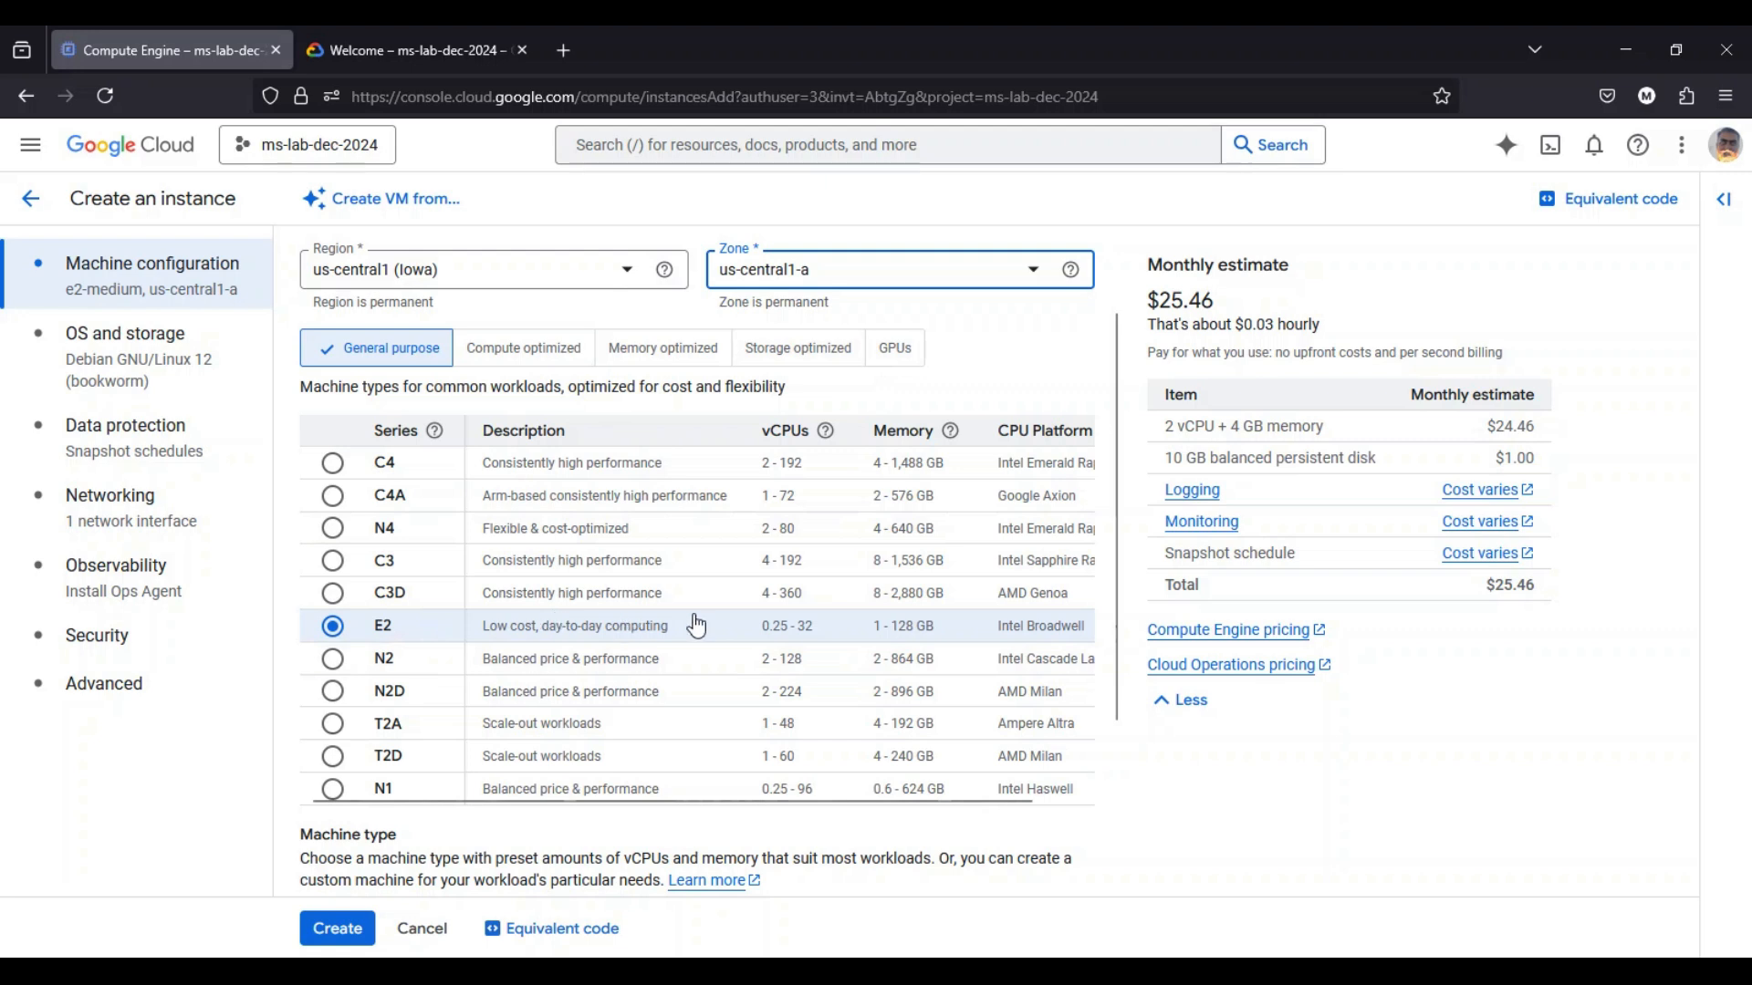
pyautogui.scroll(-2, 666, 621)
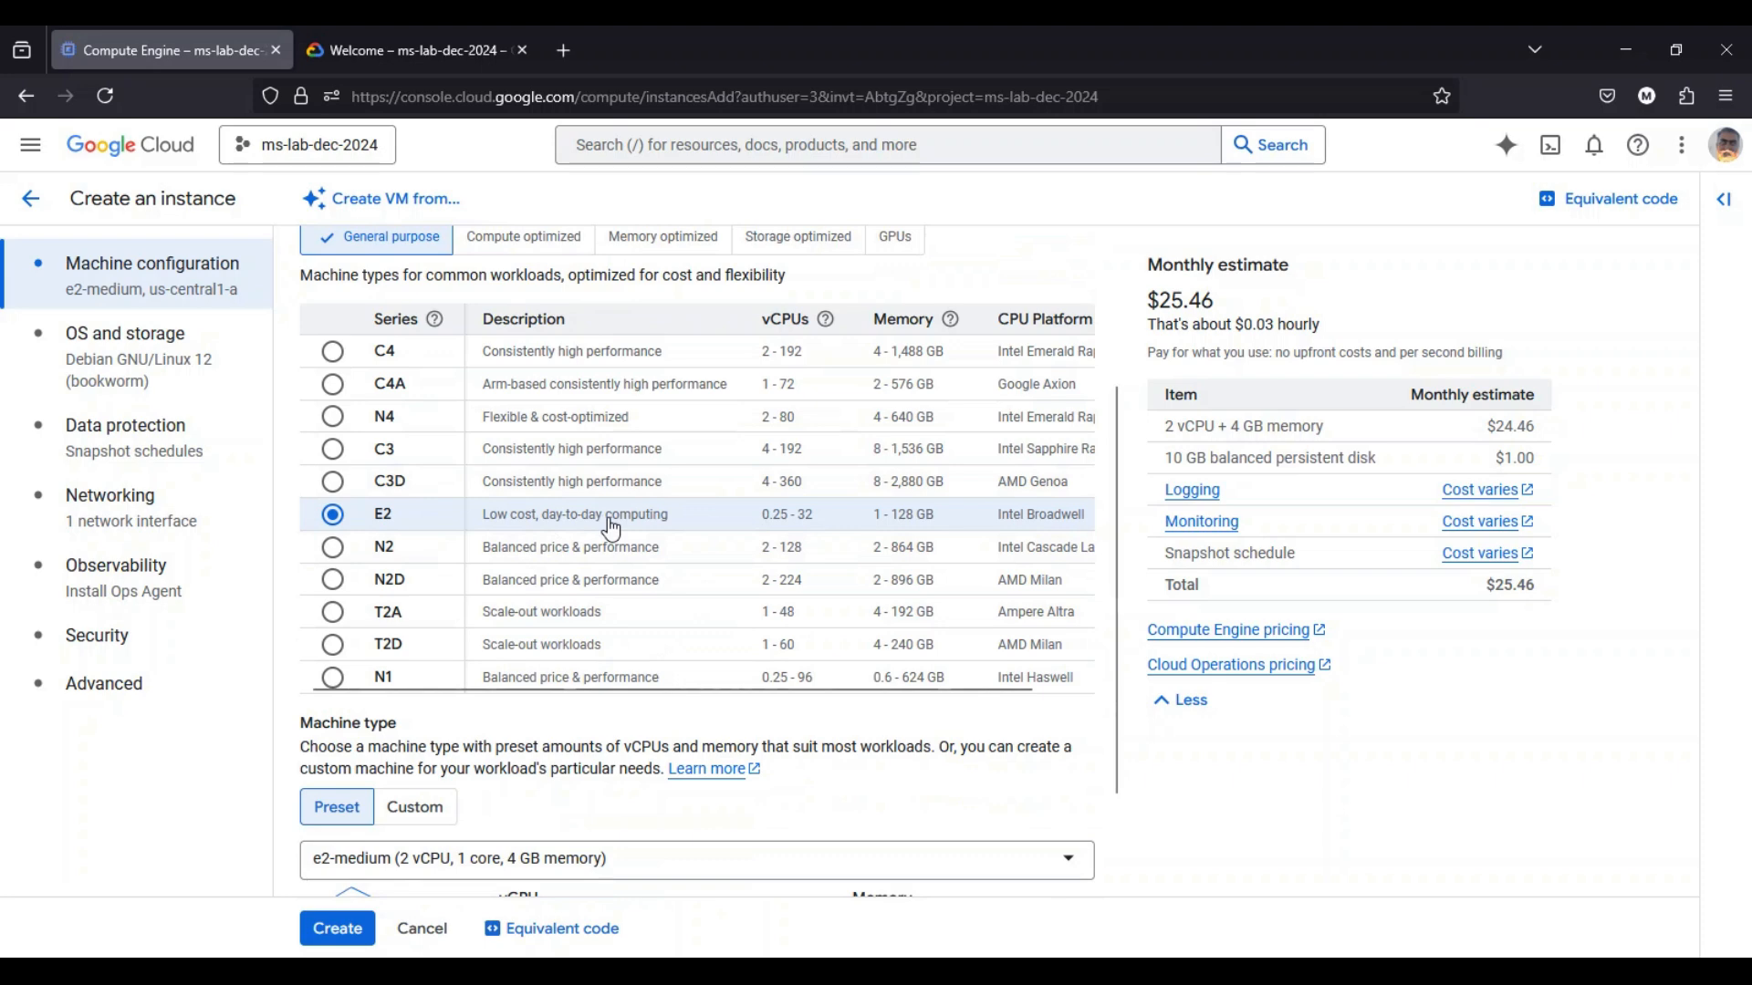
pyautogui.scroll(-2, 508, 523)
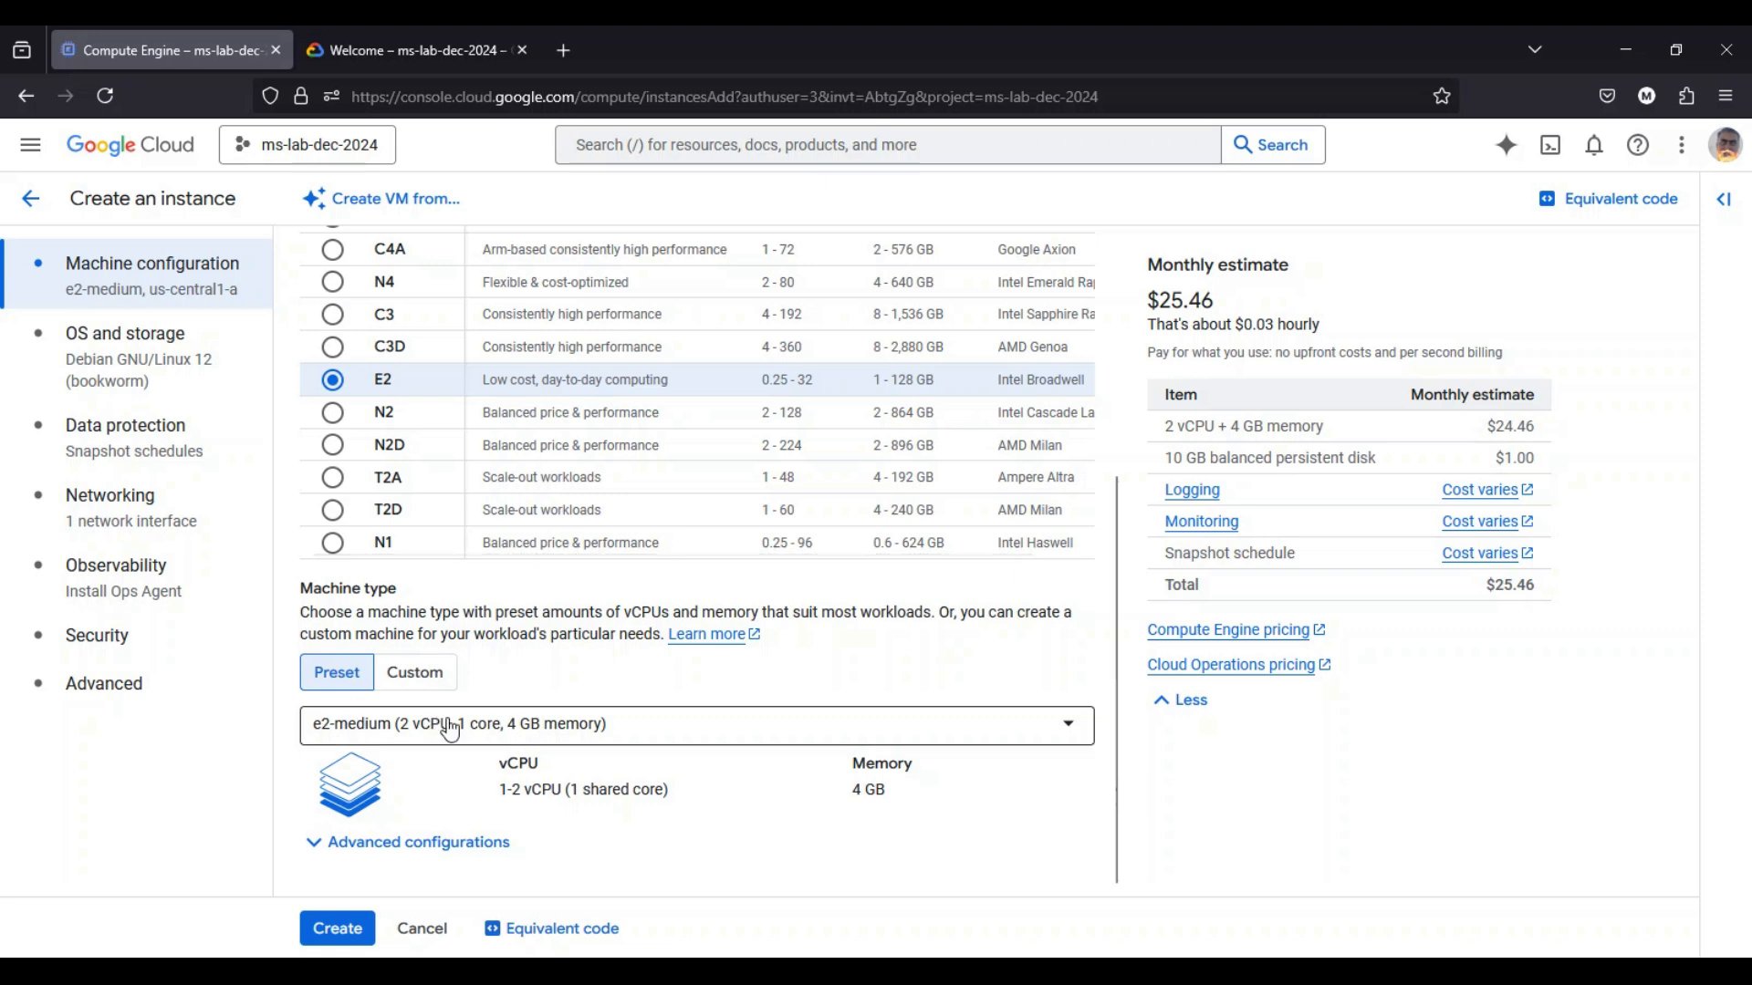
pyautogui.click(553, 735)
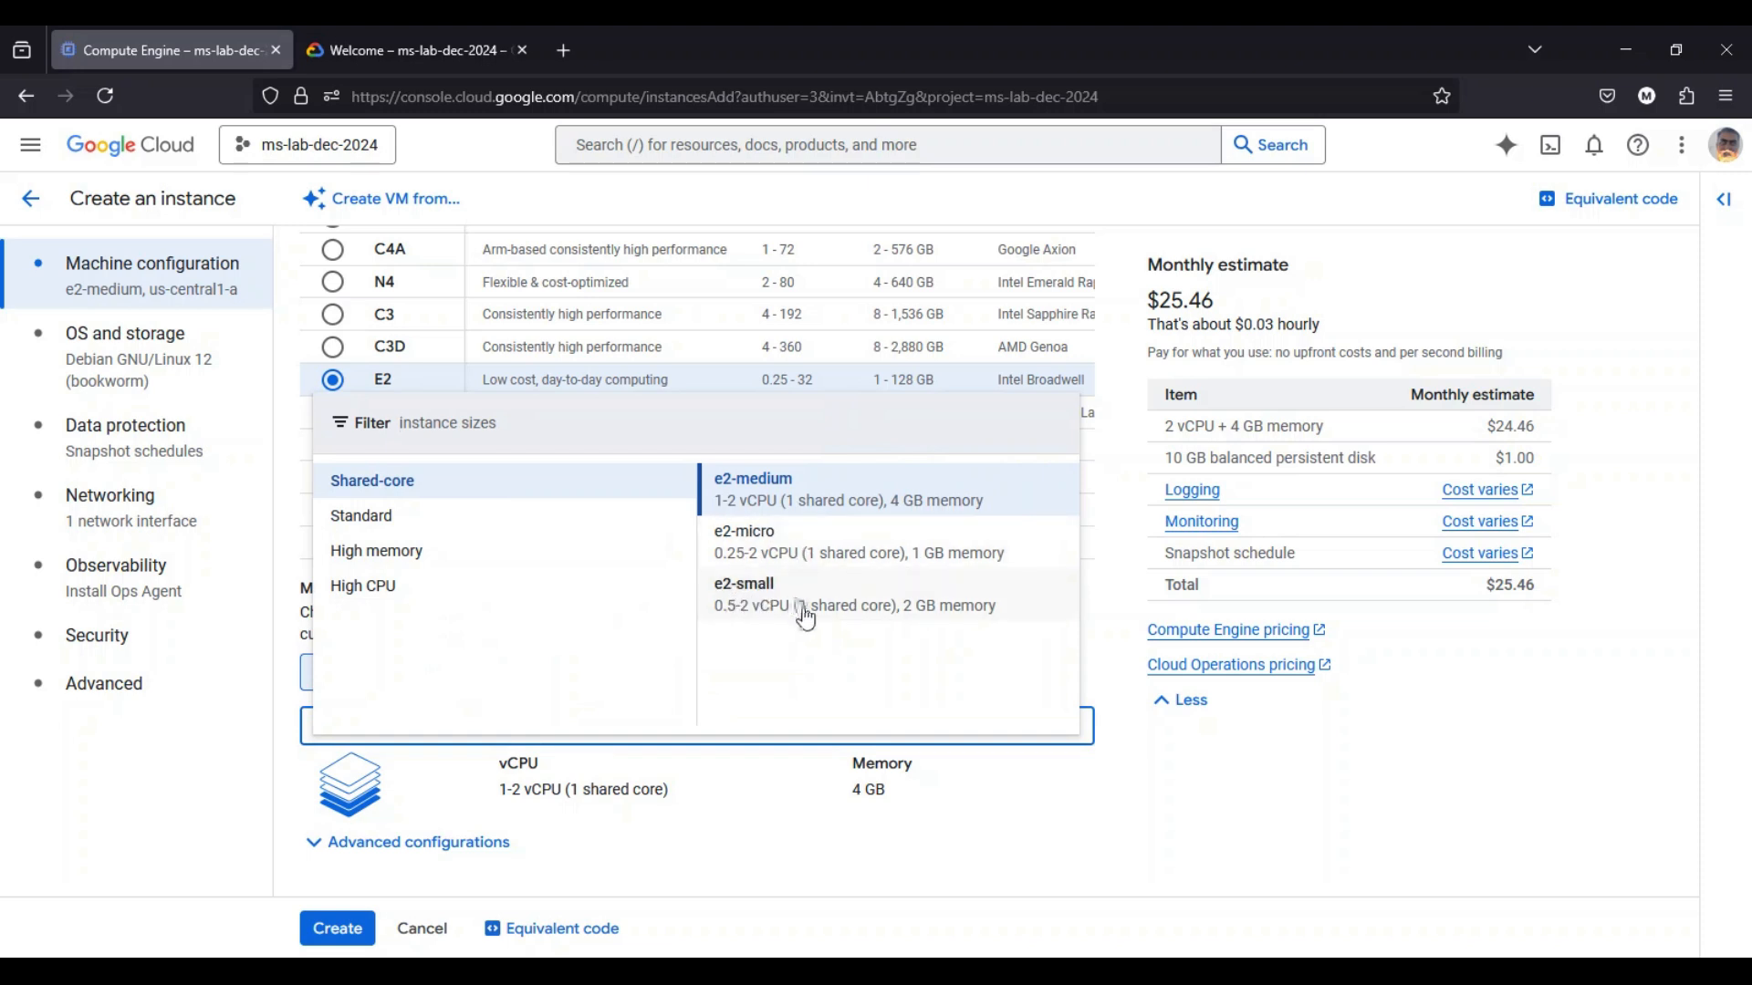
pyautogui.click(804, 551)
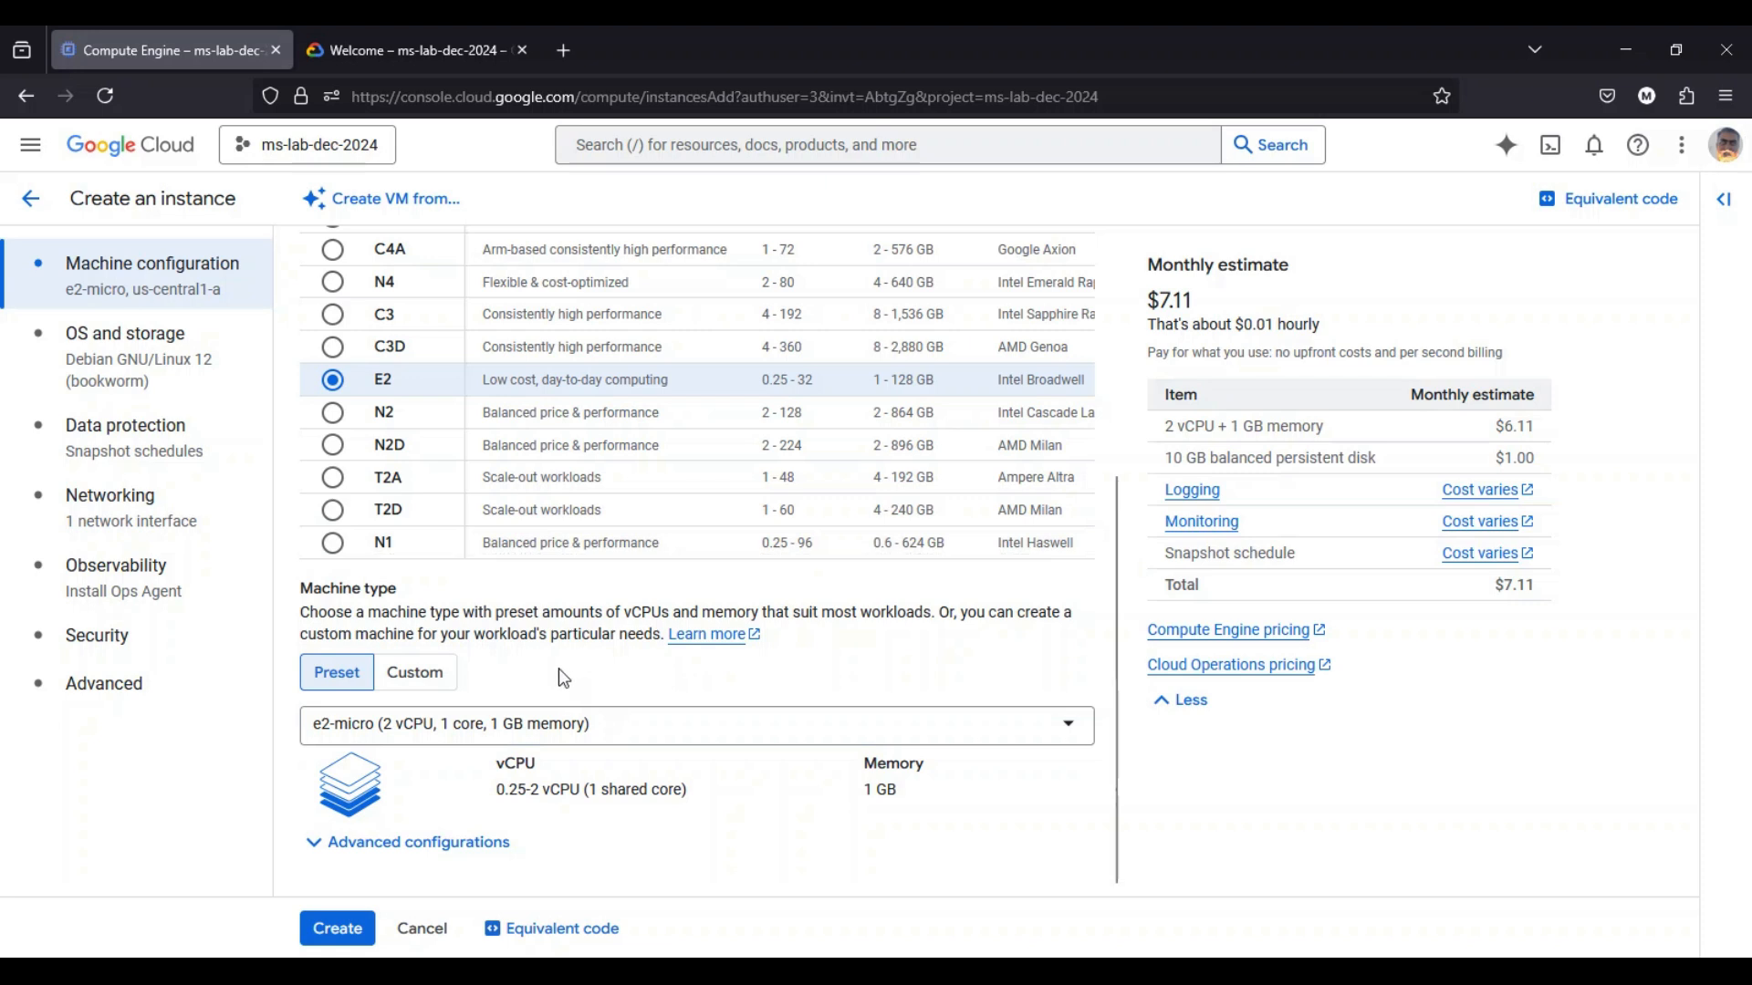
pyautogui.click(427, 675)
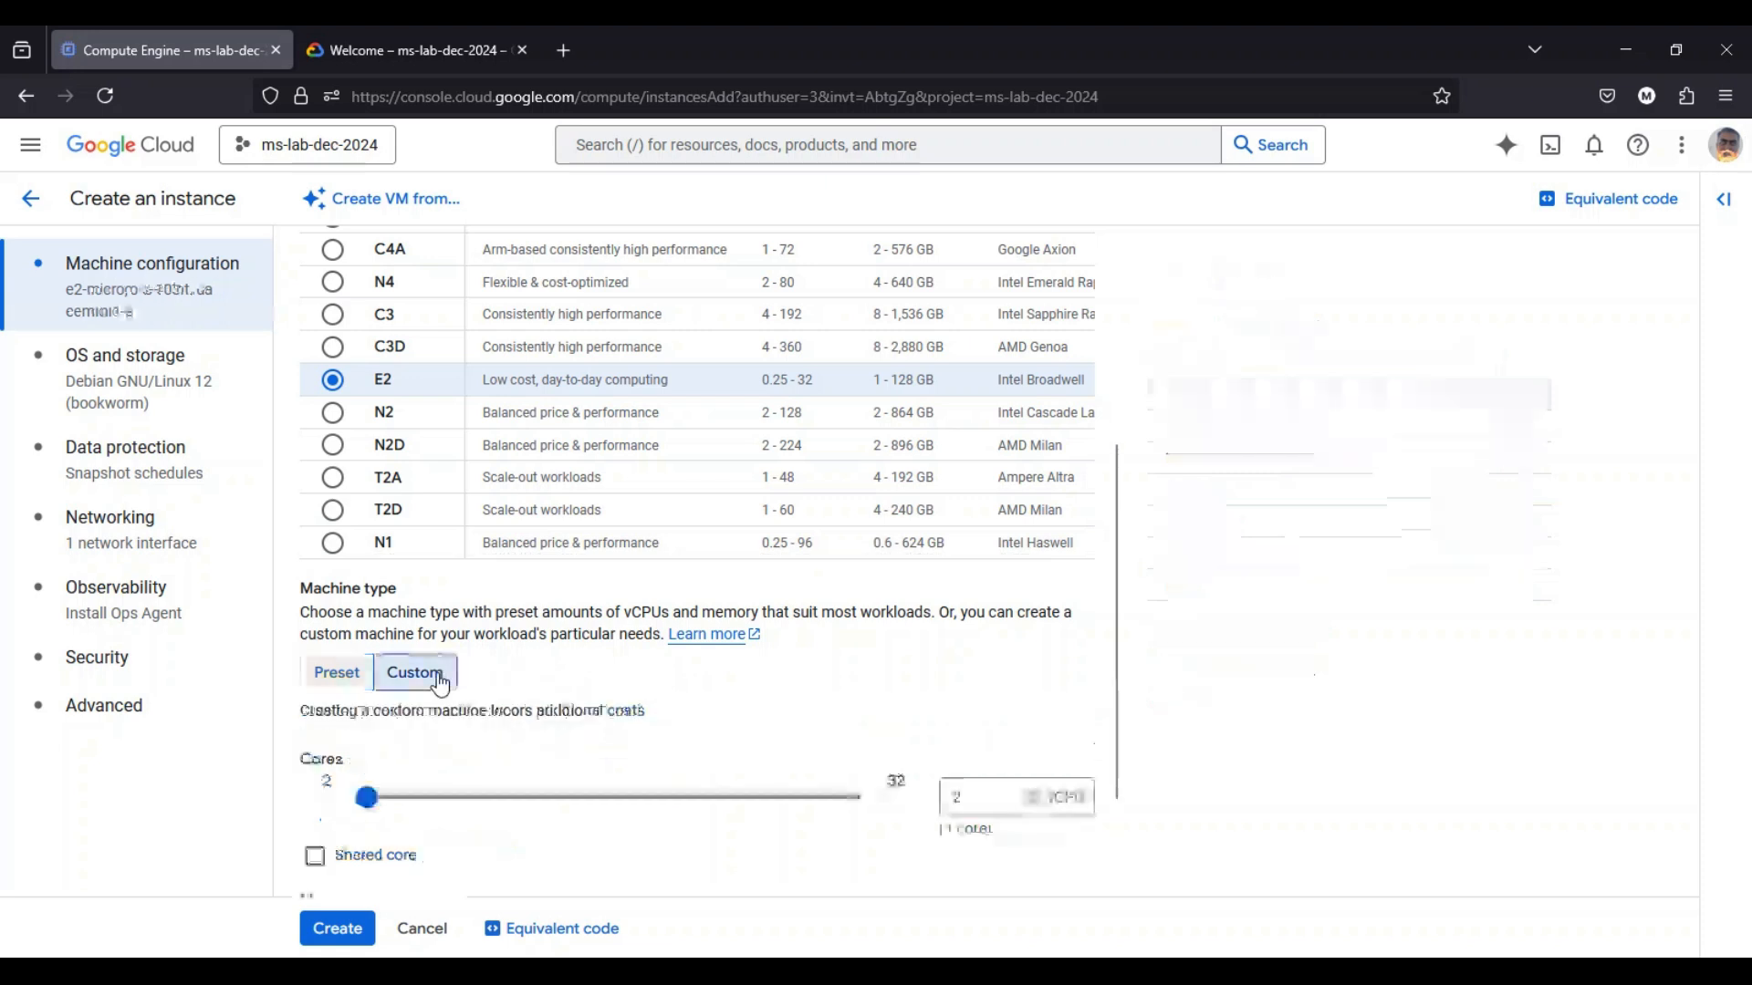
pyautogui.scroll(-2, 657, 766)
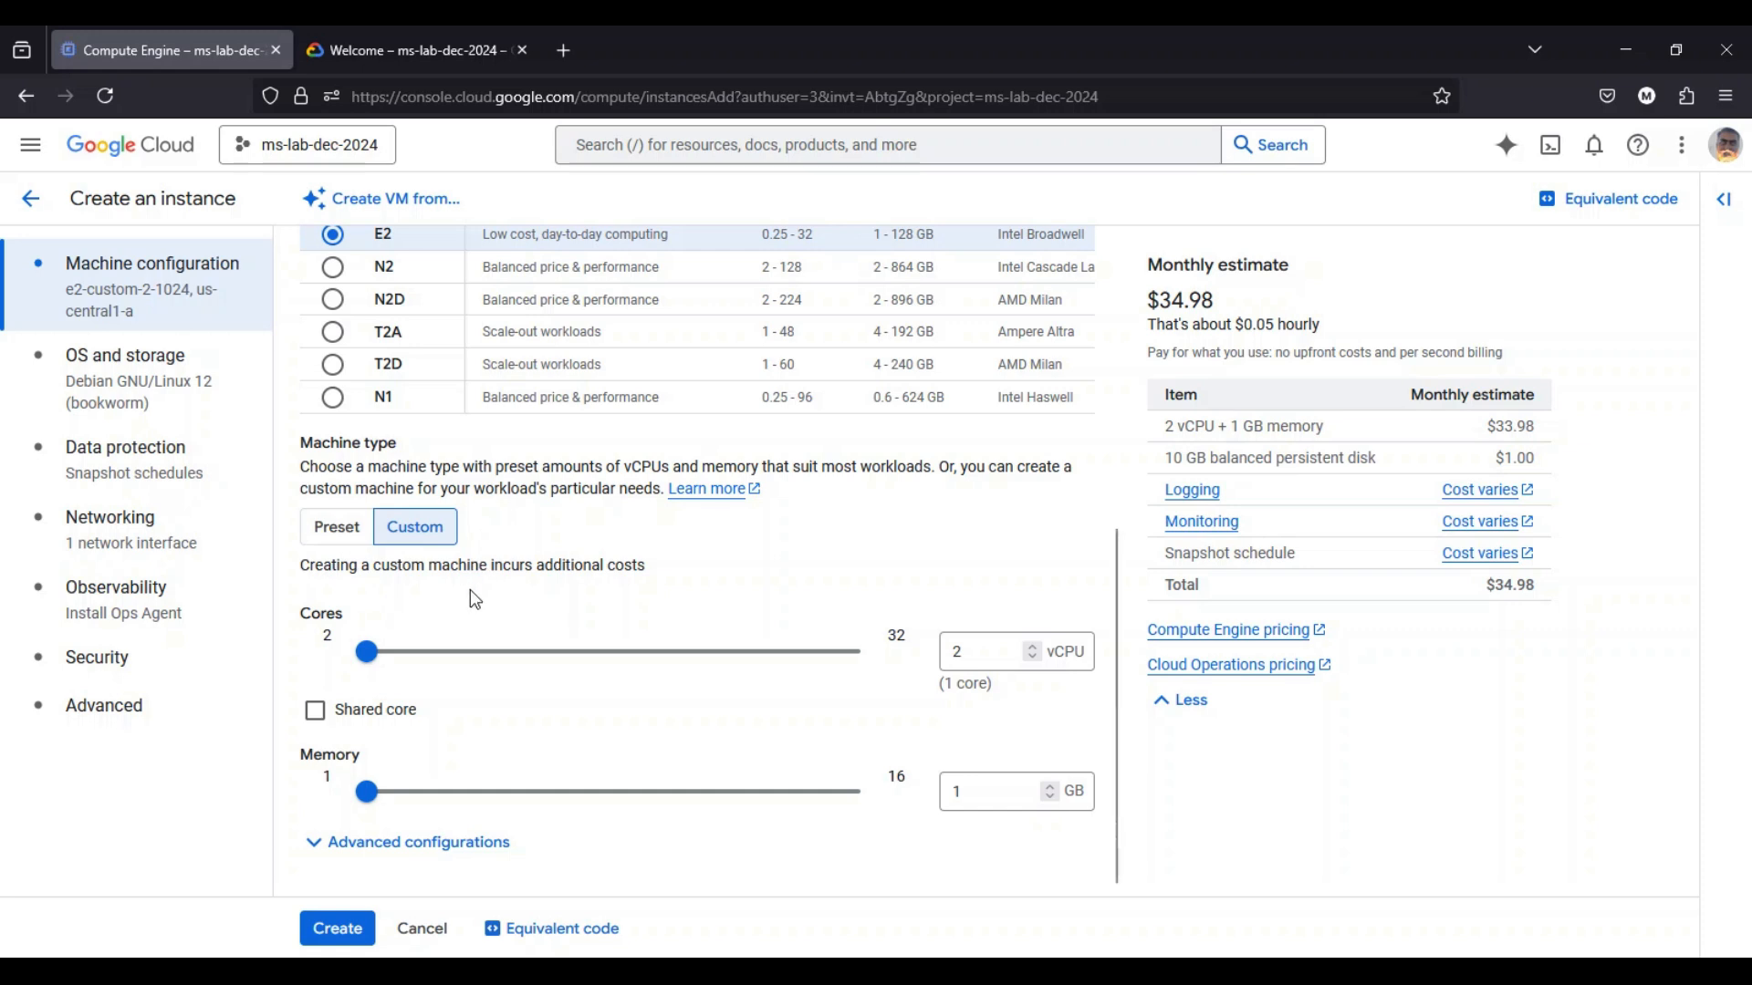
pyautogui.click(337, 526)
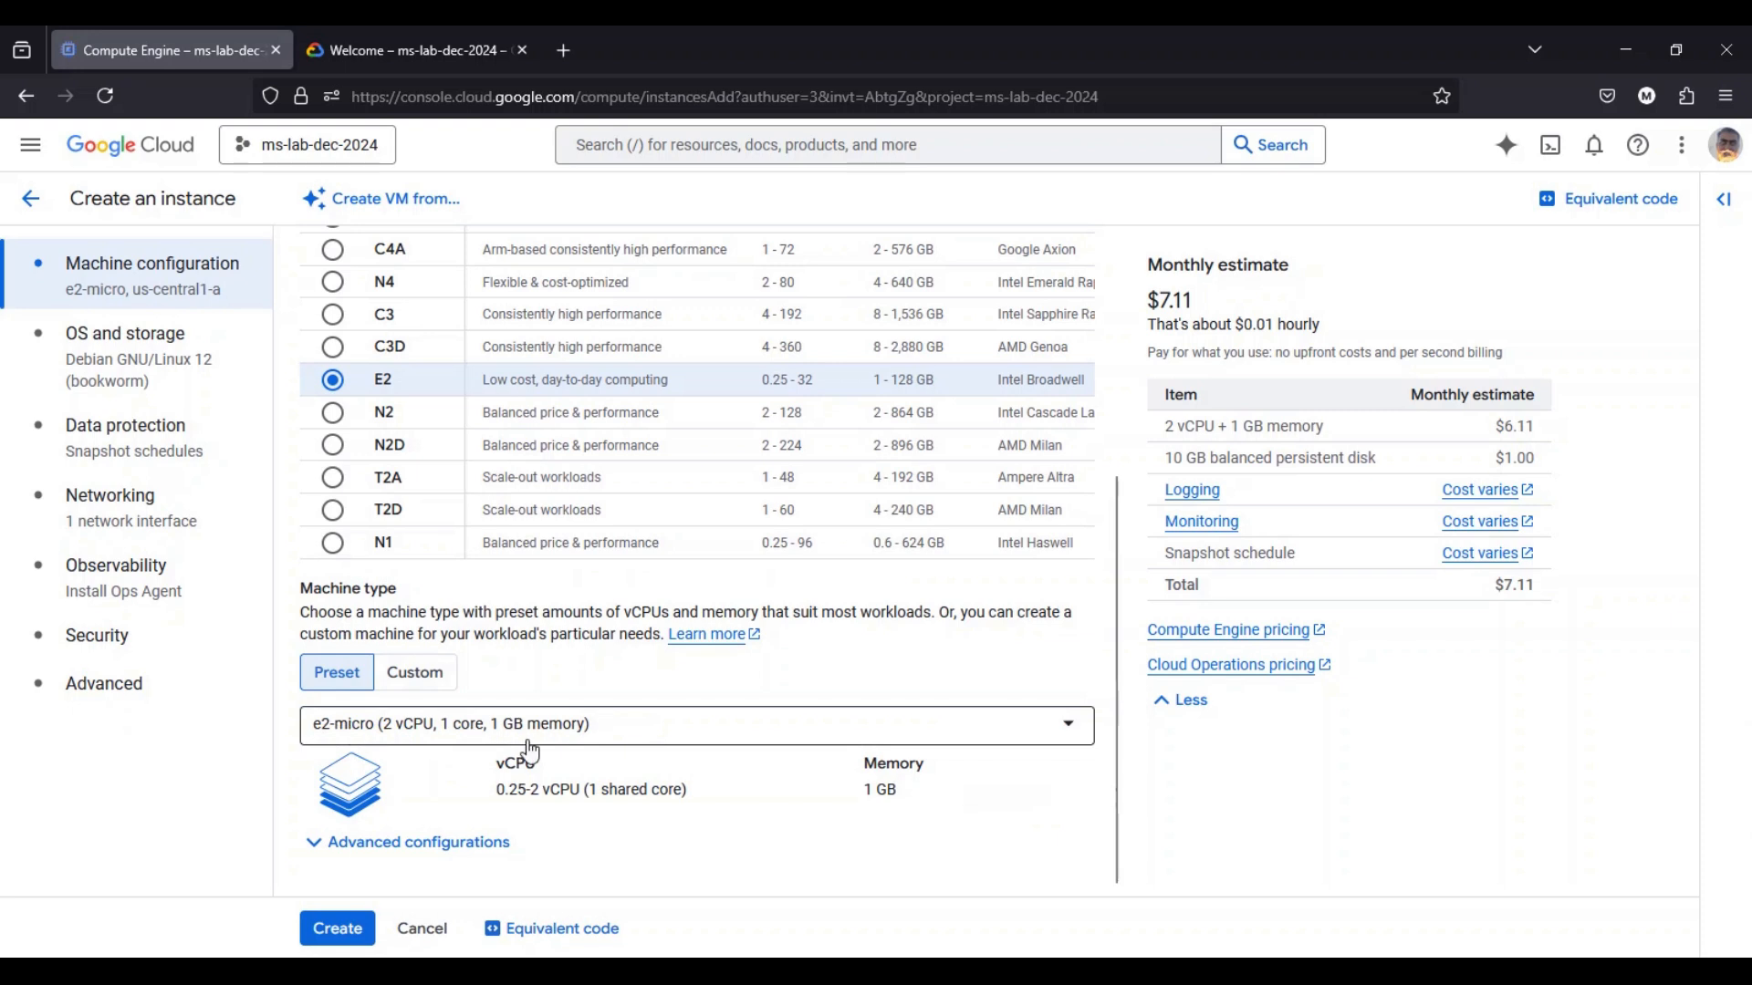
# Review the instance's OS and storage settings, including the boot disk's available operating systems and size, and cancel the boot disk dialog
pyautogui.click(150, 369)
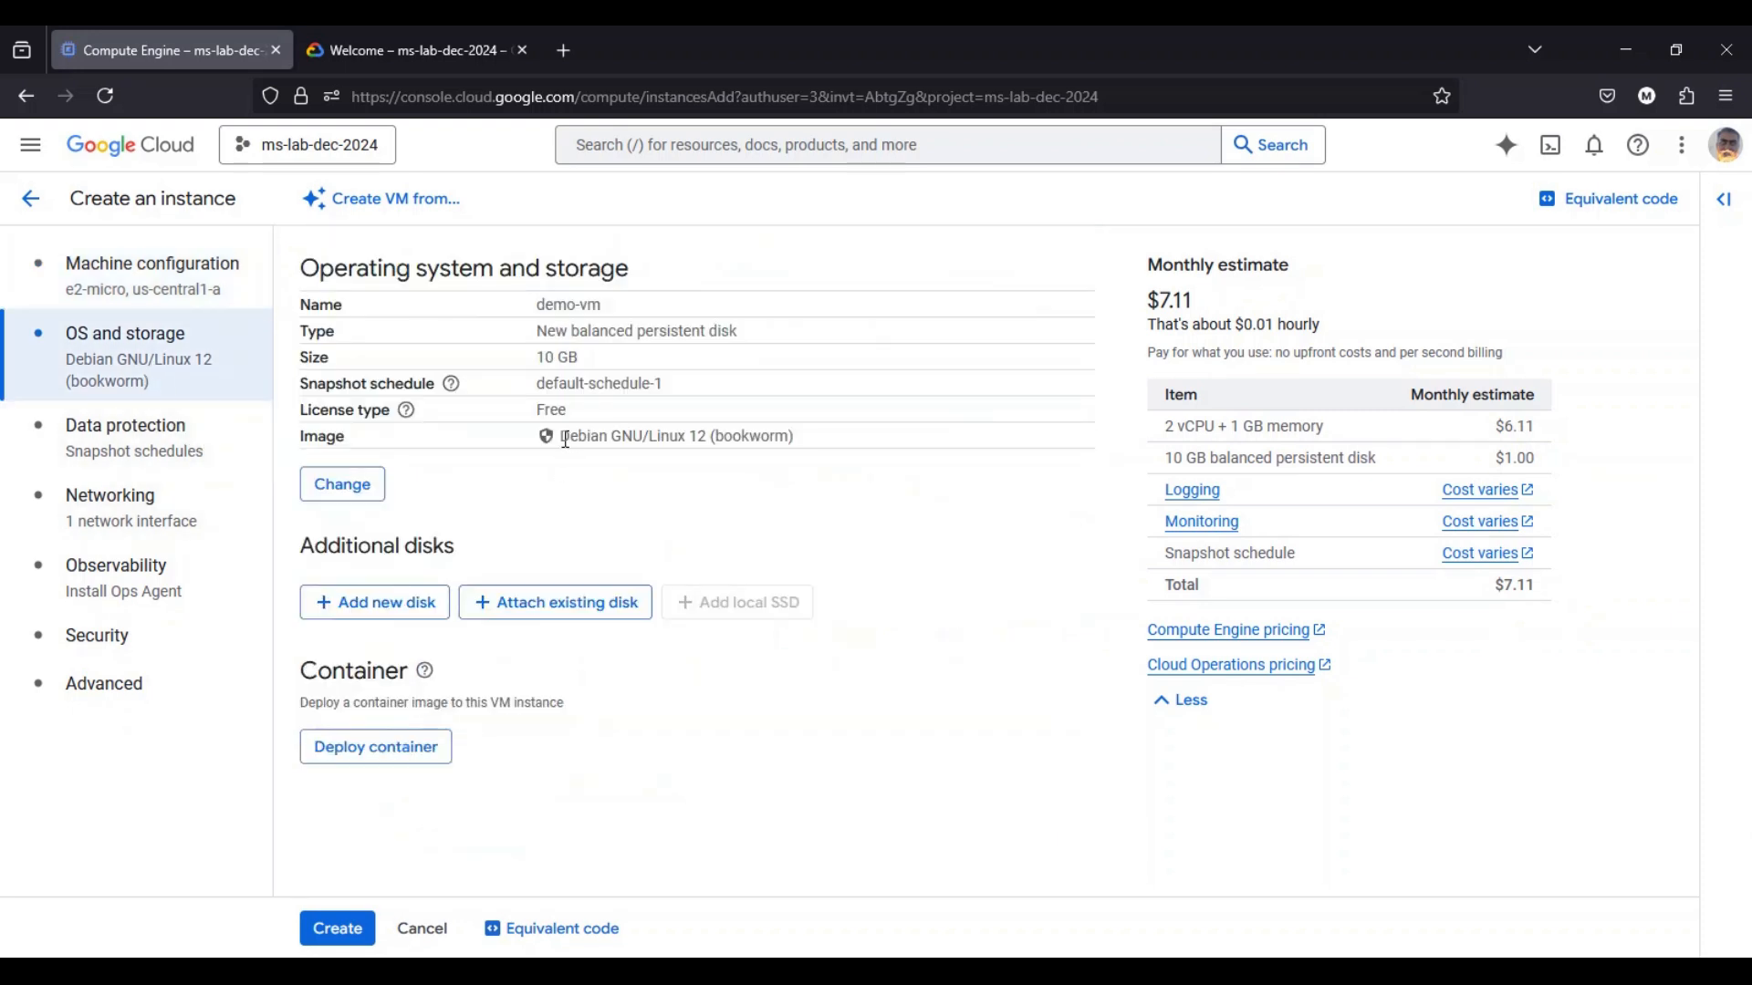
pyautogui.moveTo(563, 438); pyautogui.dragTo(669, 439)
pyautogui.click(544, 494)
pyautogui.moveTo(537, 410); pyautogui.dragTo(567, 411)
pyautogui.click(344, 491)
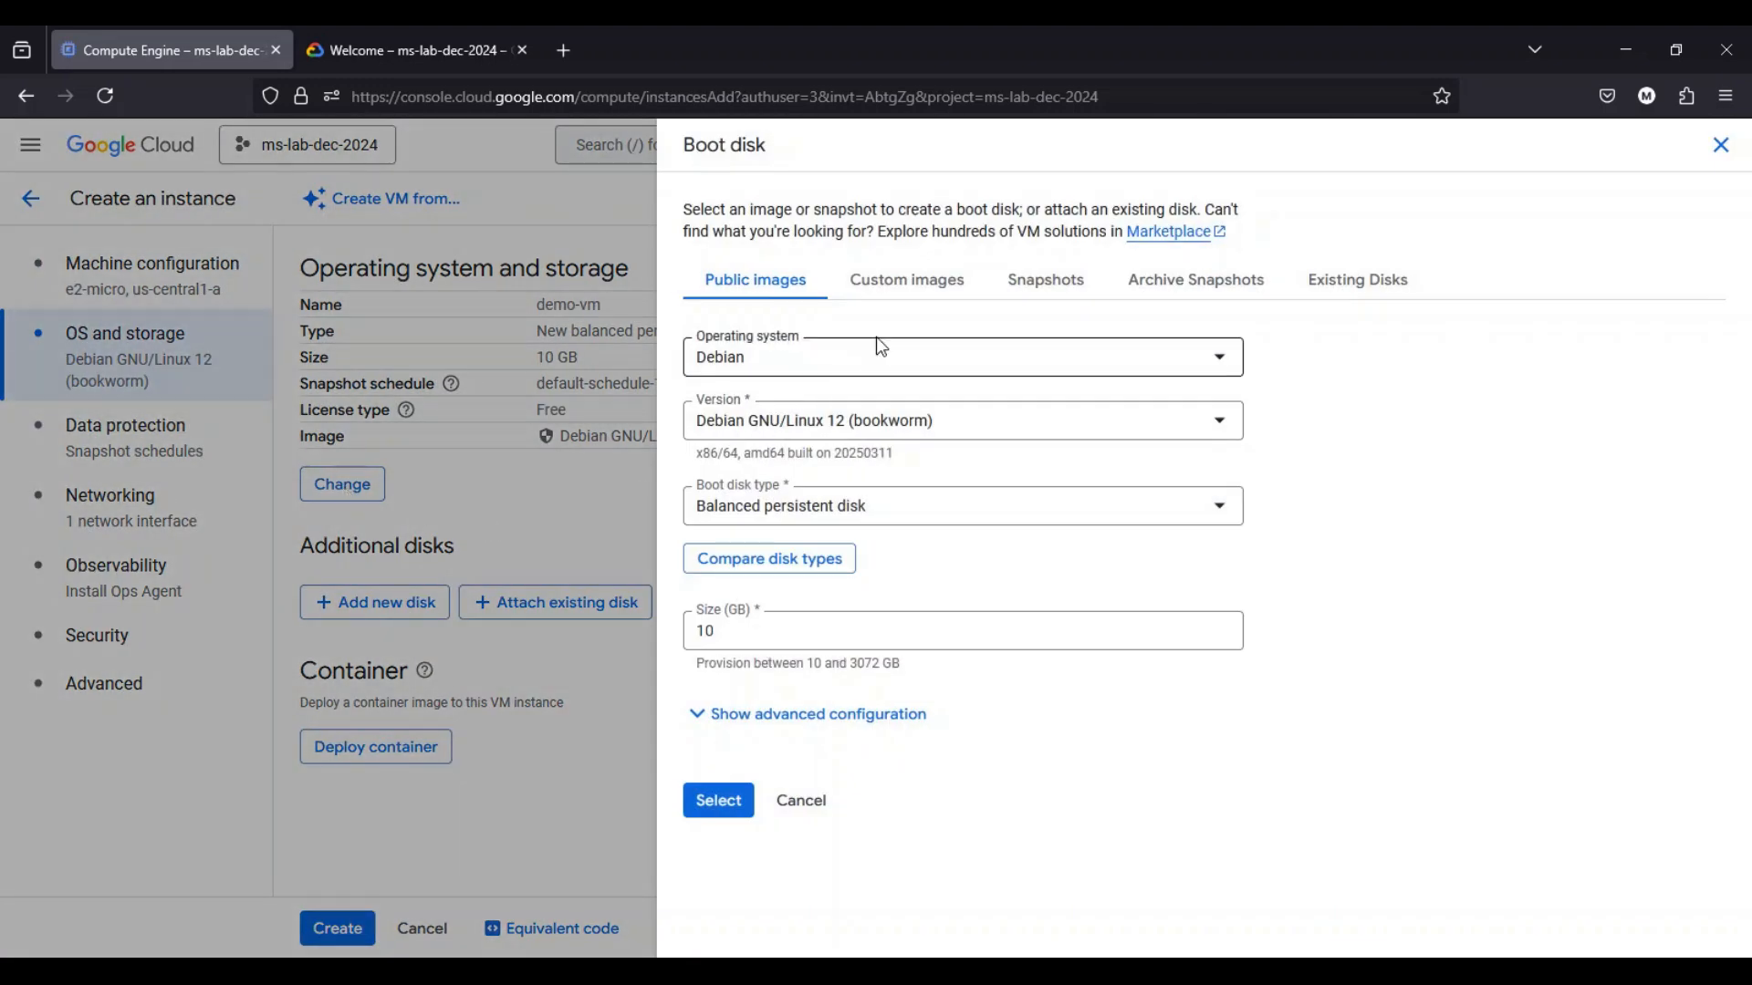
pyautogui.click(883, 358)
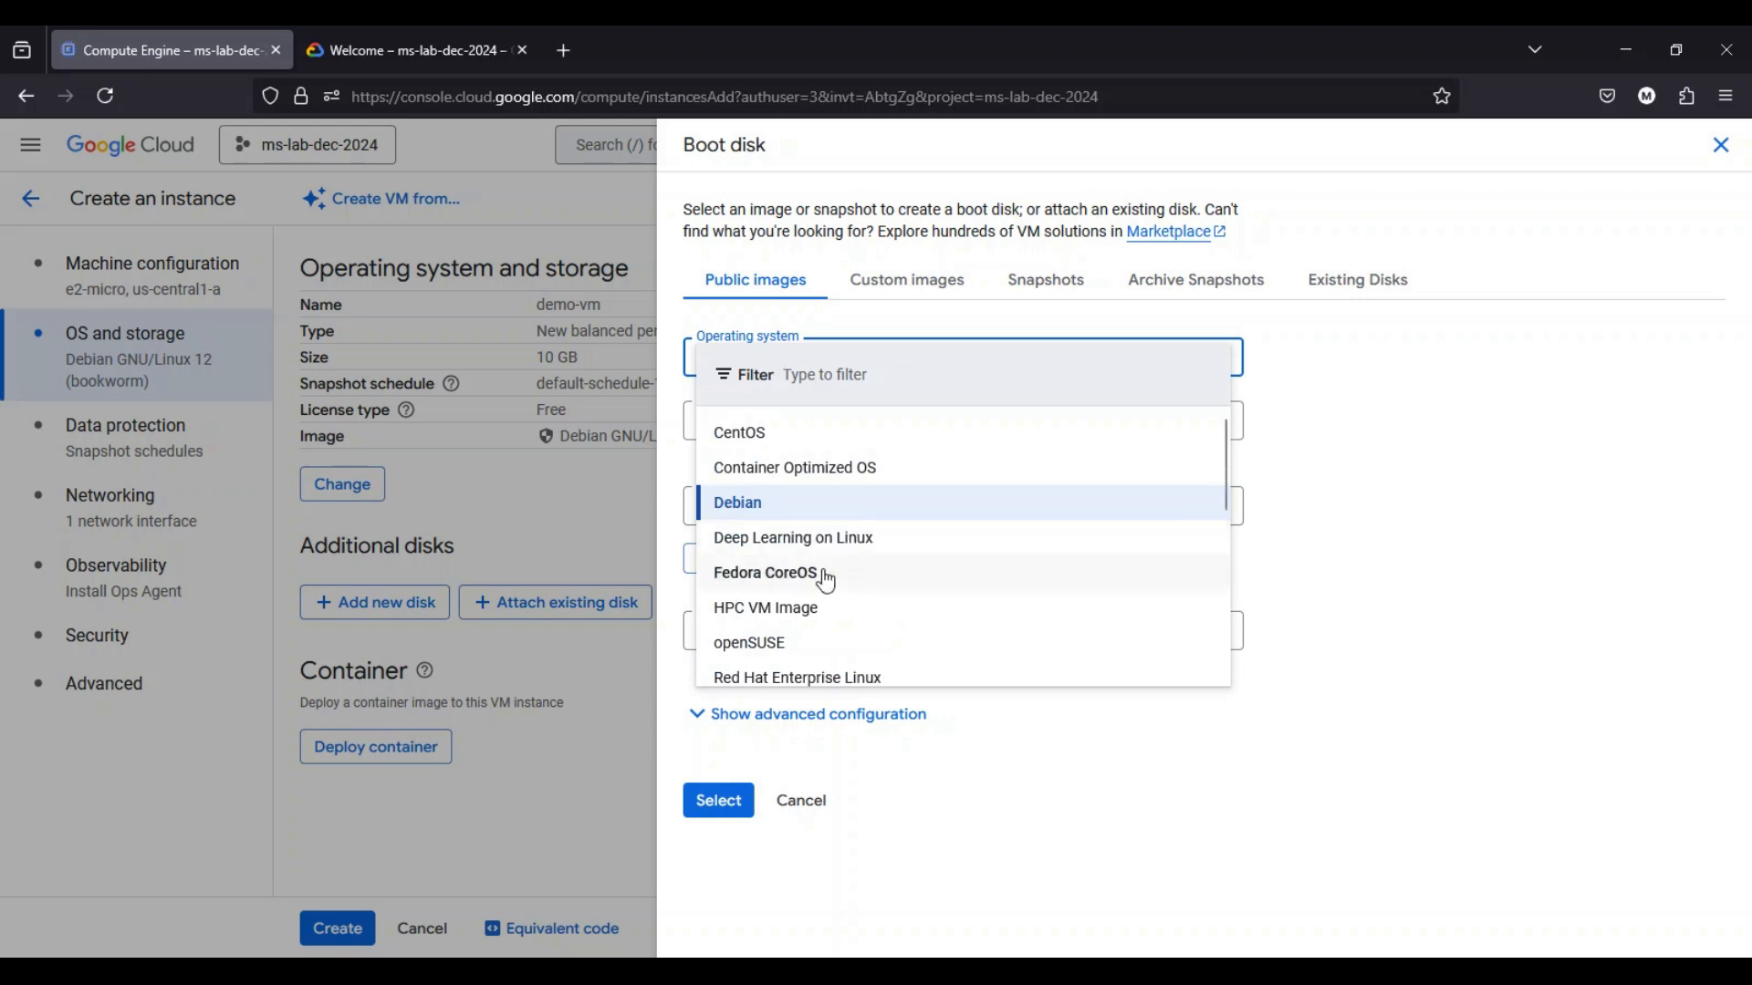
pyautogui.scroll(-2, 810, 575)
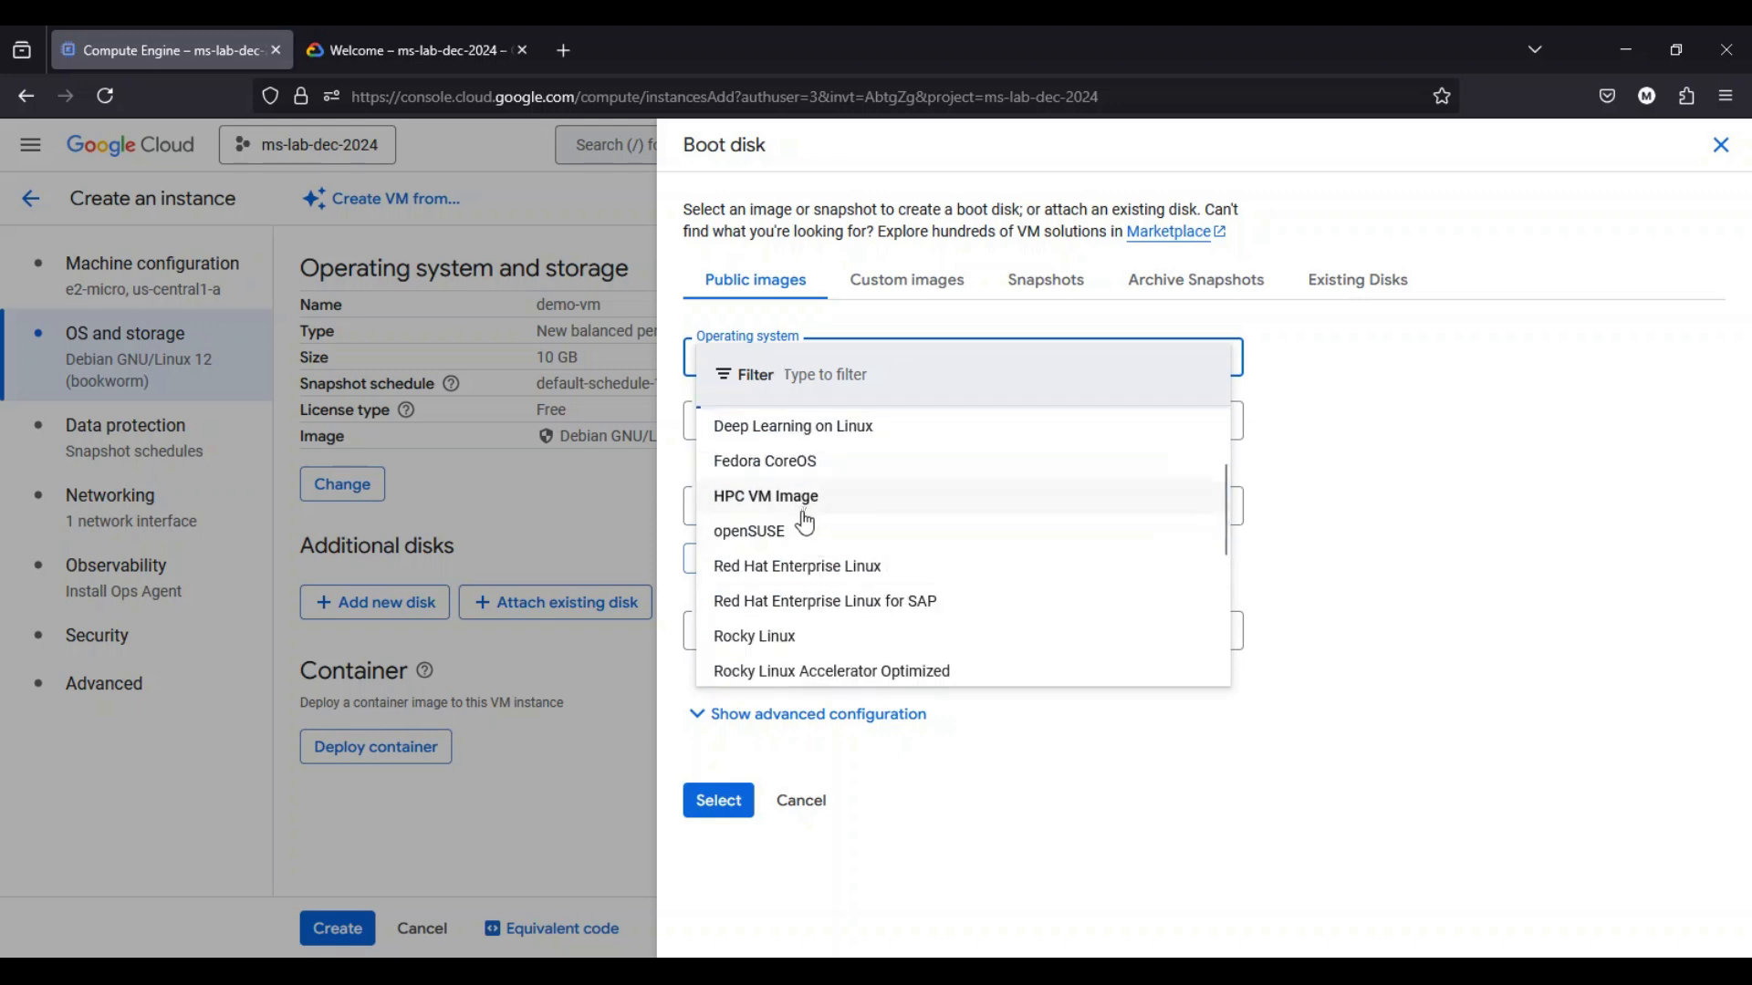
pyautogui.scroll(-2, 782, 569)
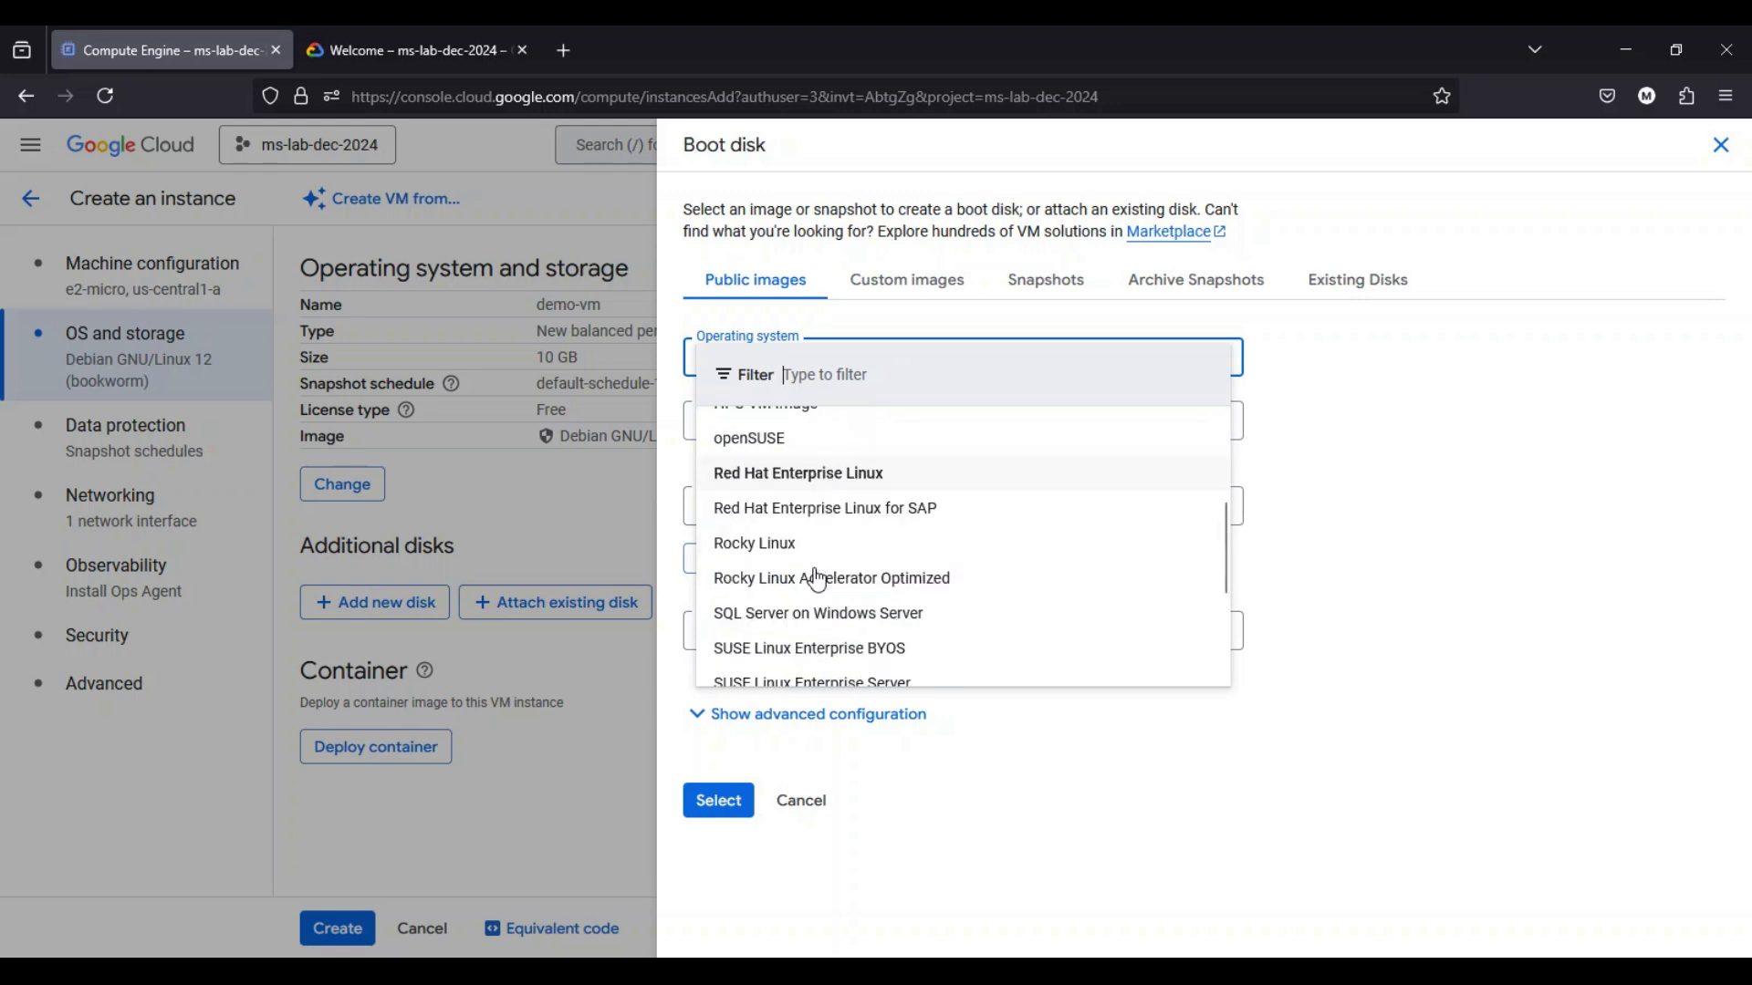
pyautogui.scroll(-2, 790, 545)
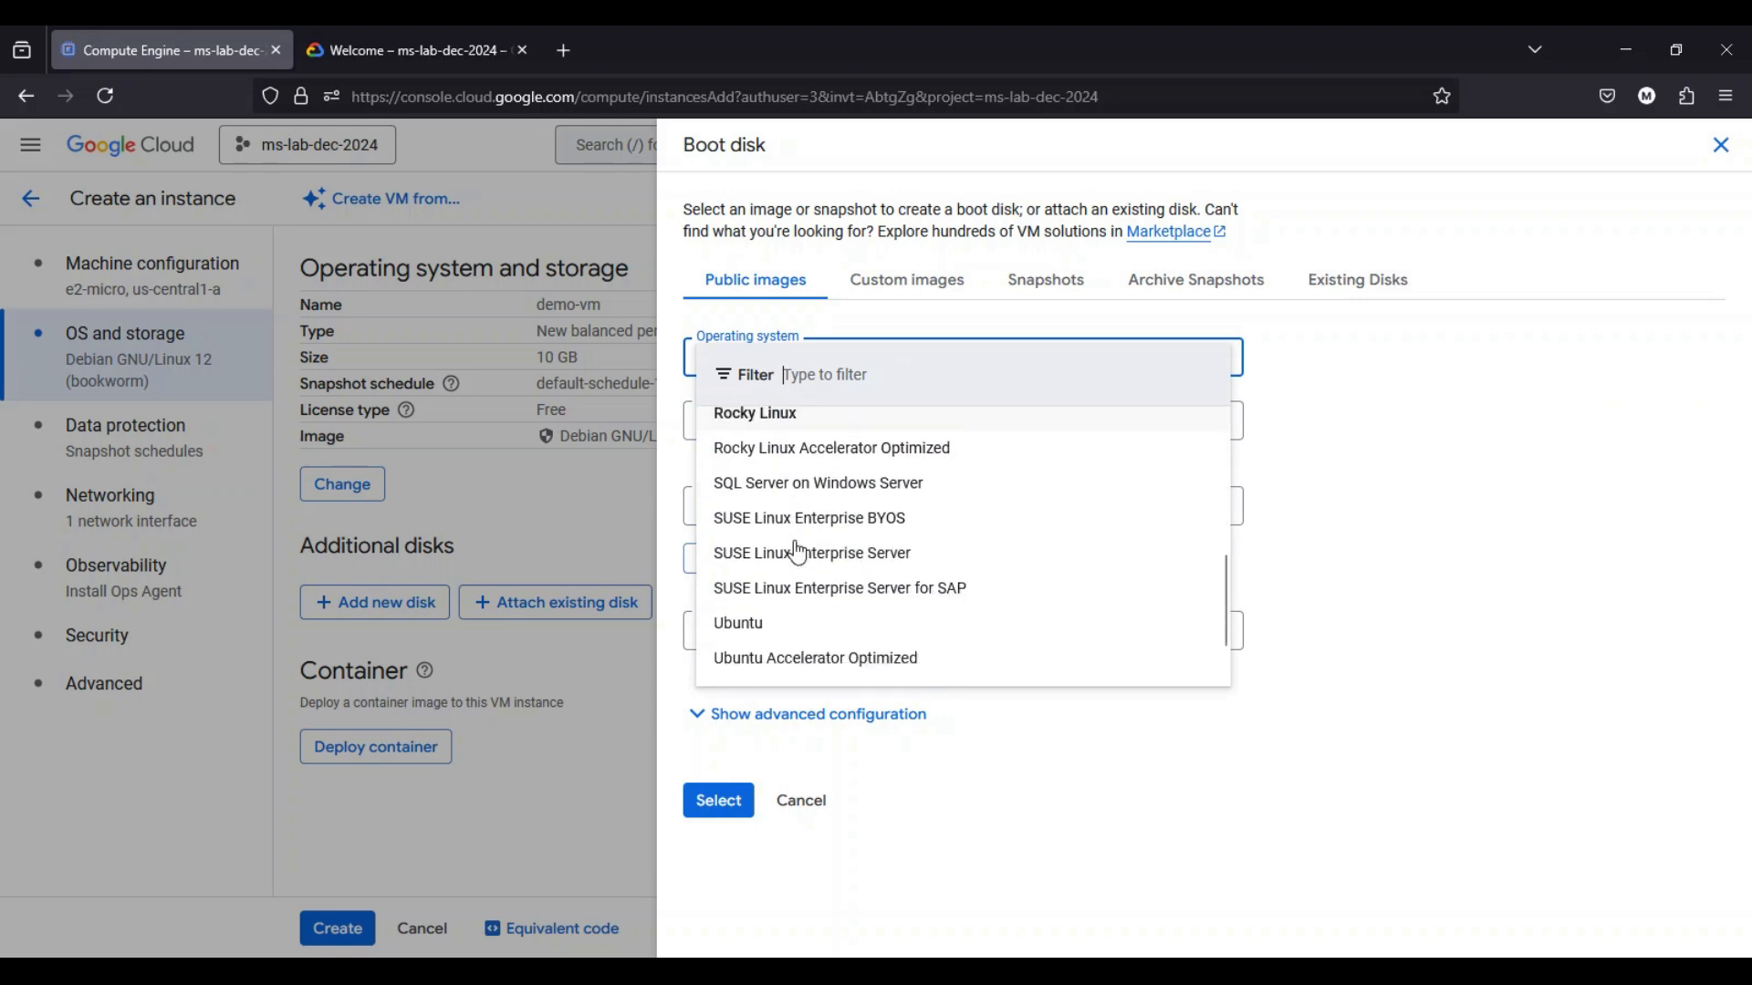
pyautogui.scroll(-2, 798, 547)
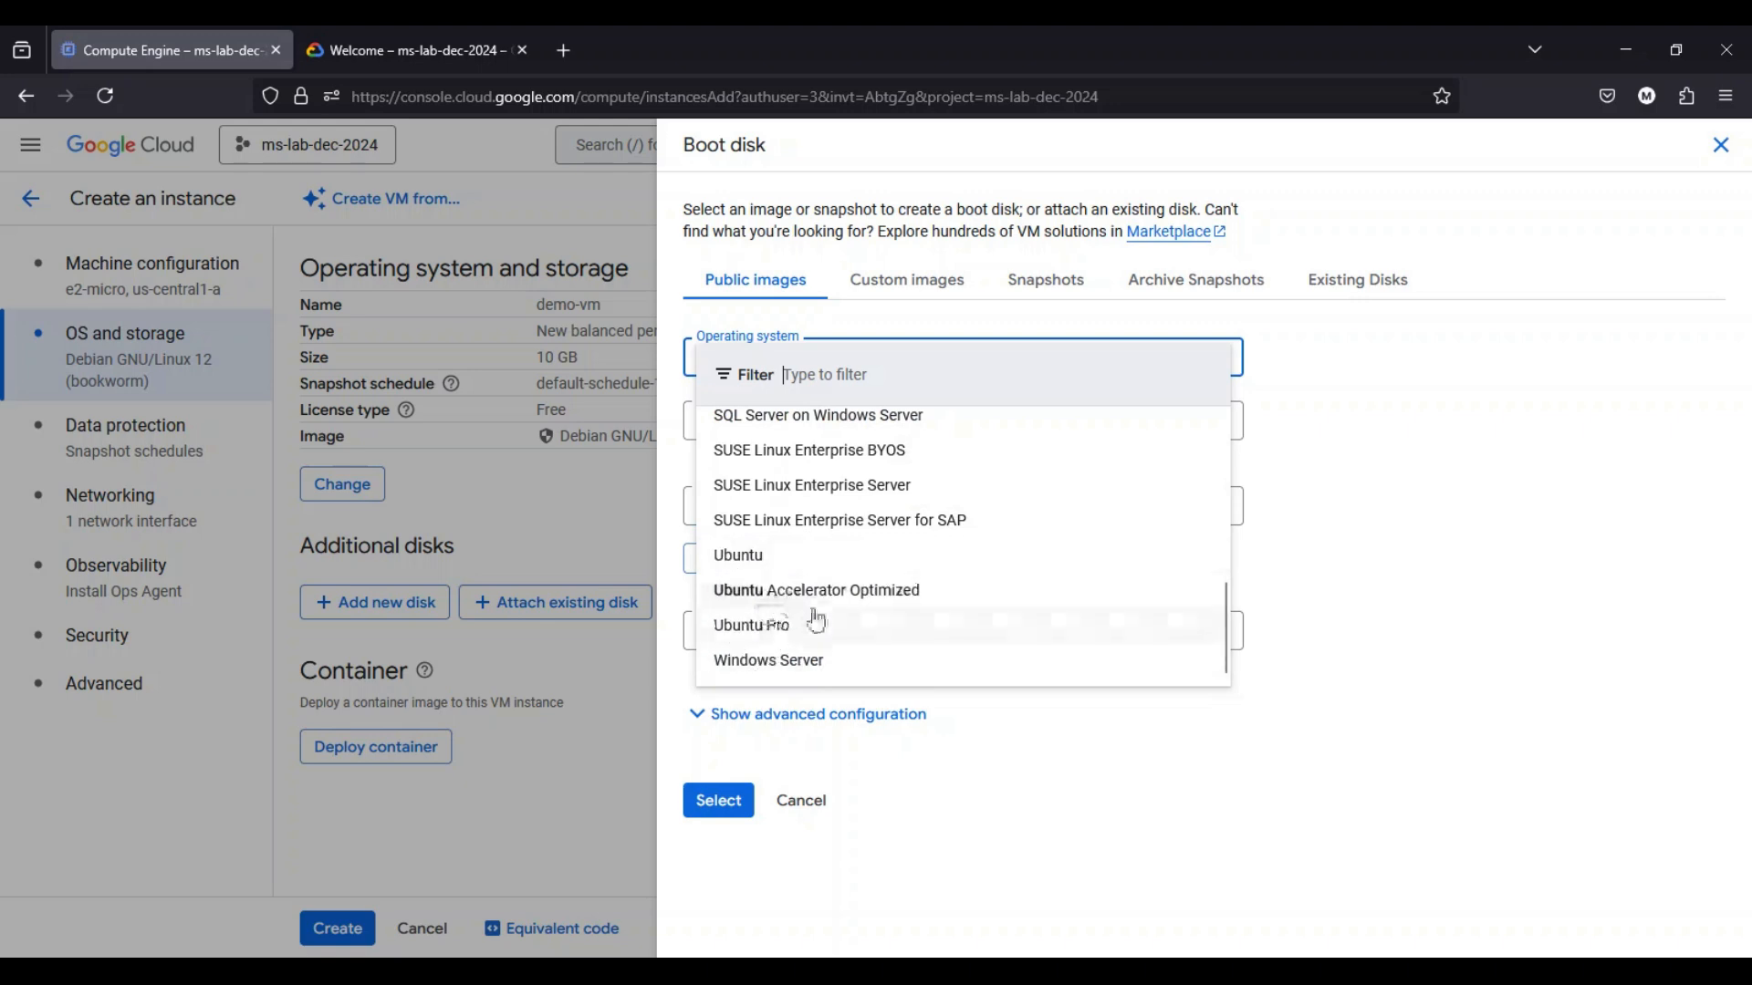
pyautogui.click(578, 516)
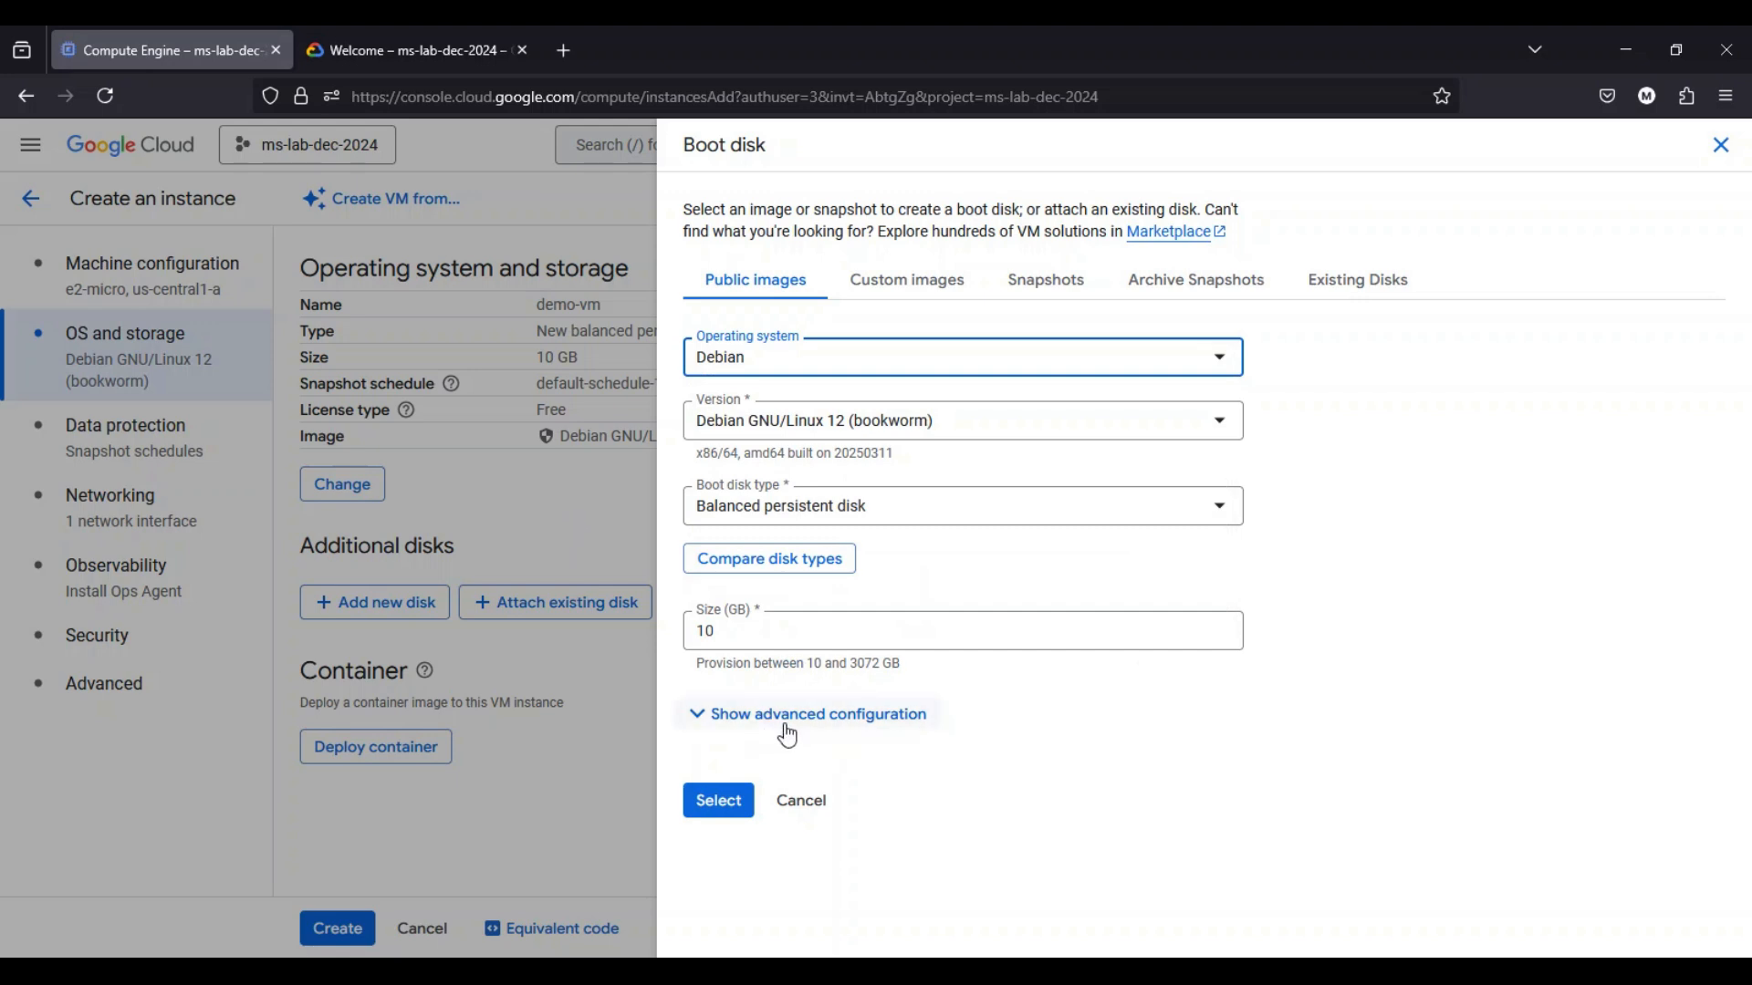
pyautogui.moveTo(748, 631); pyautogui.dragTo(708, 634)
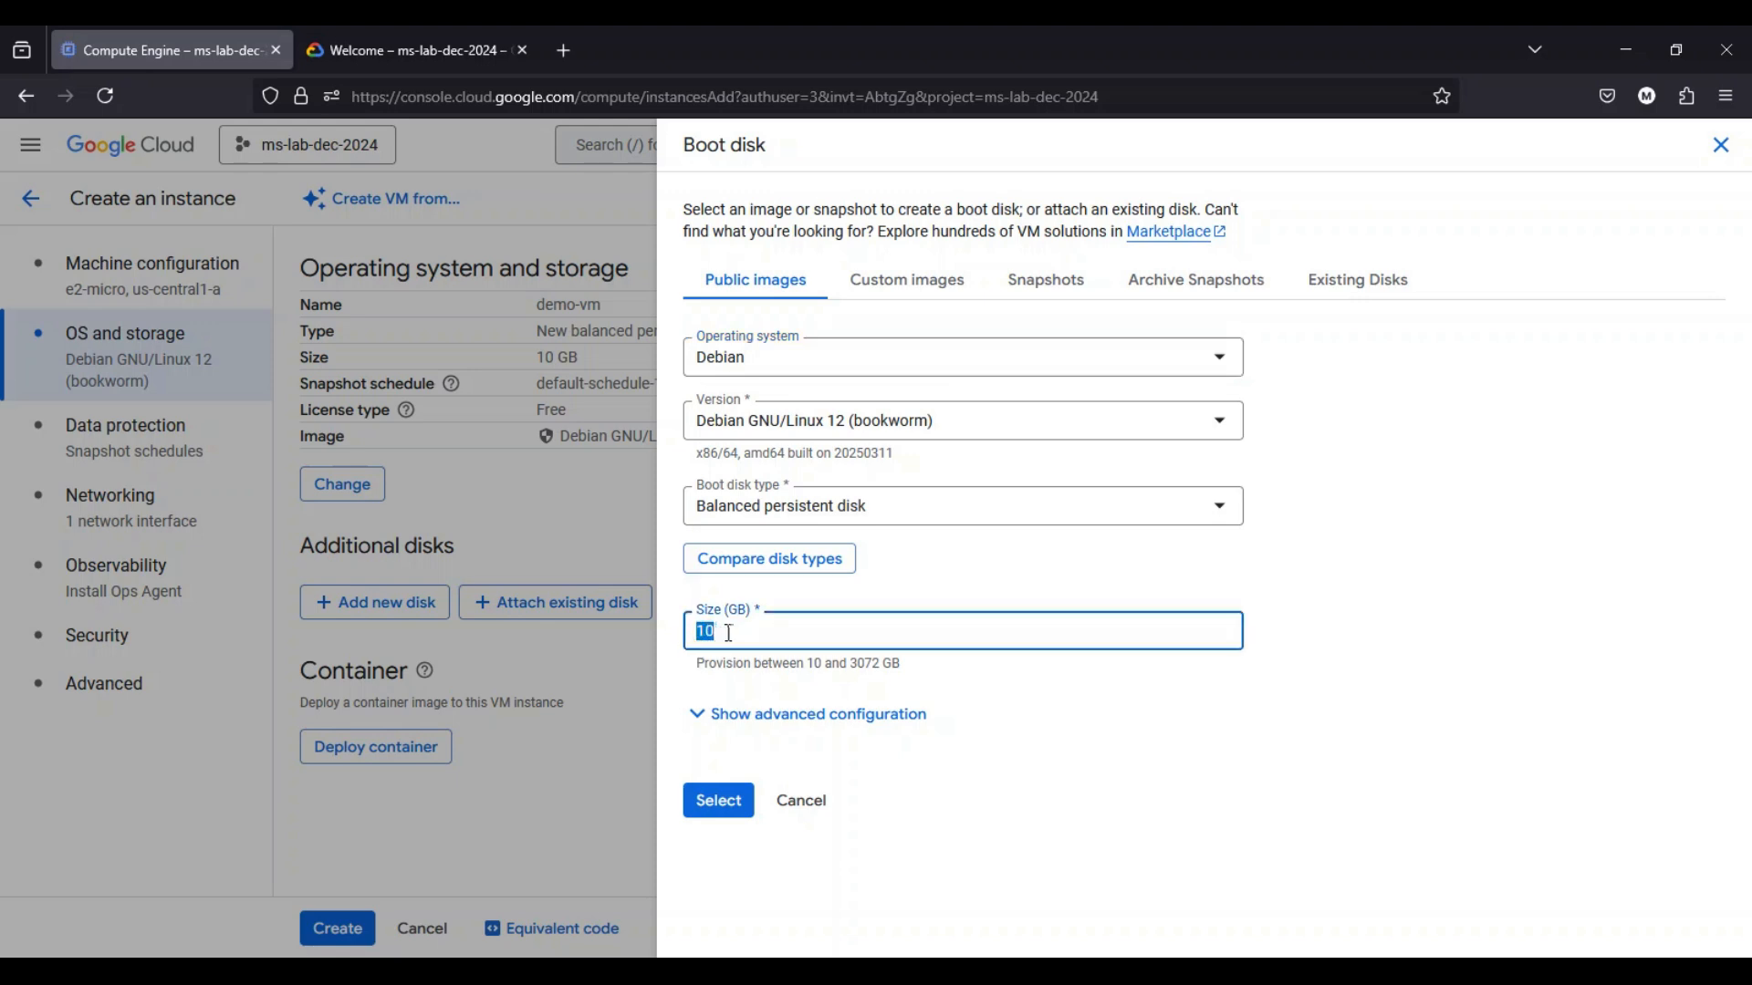
pyautogui.click(792, 803)
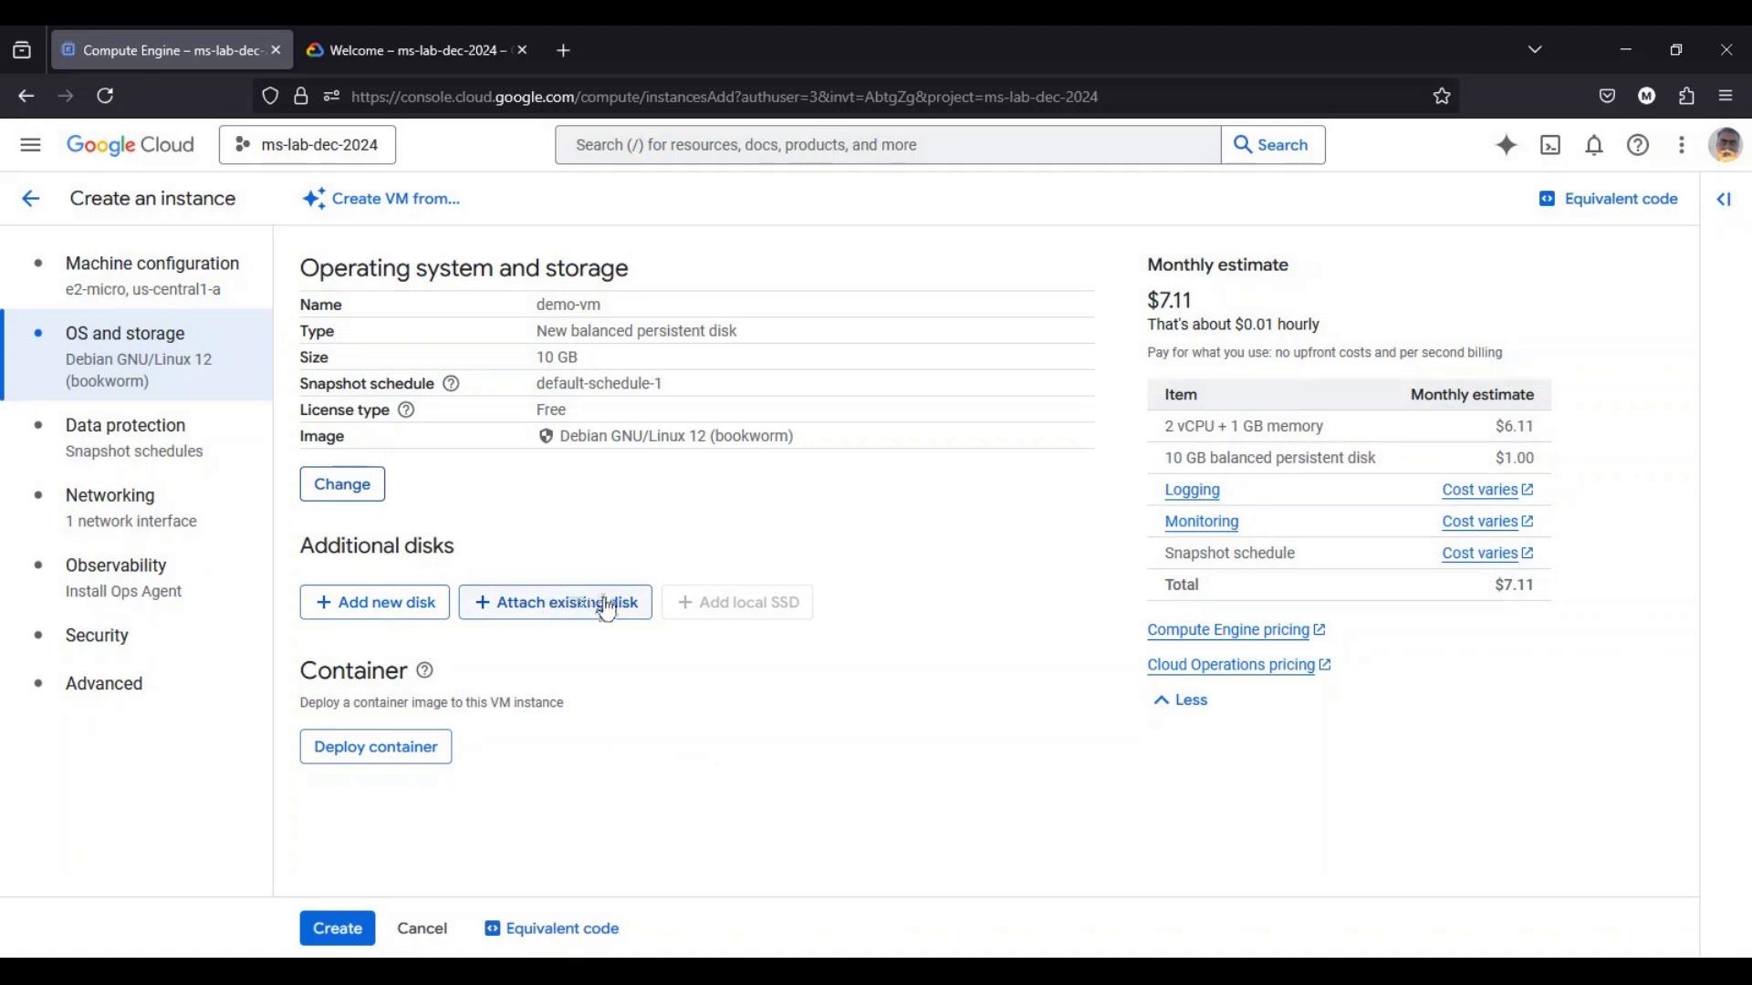
pyautogui.moveTo(330, 719)
# Set the instance's data protection to No backups and review the disk replication options
pyautogui.click(141, 438)
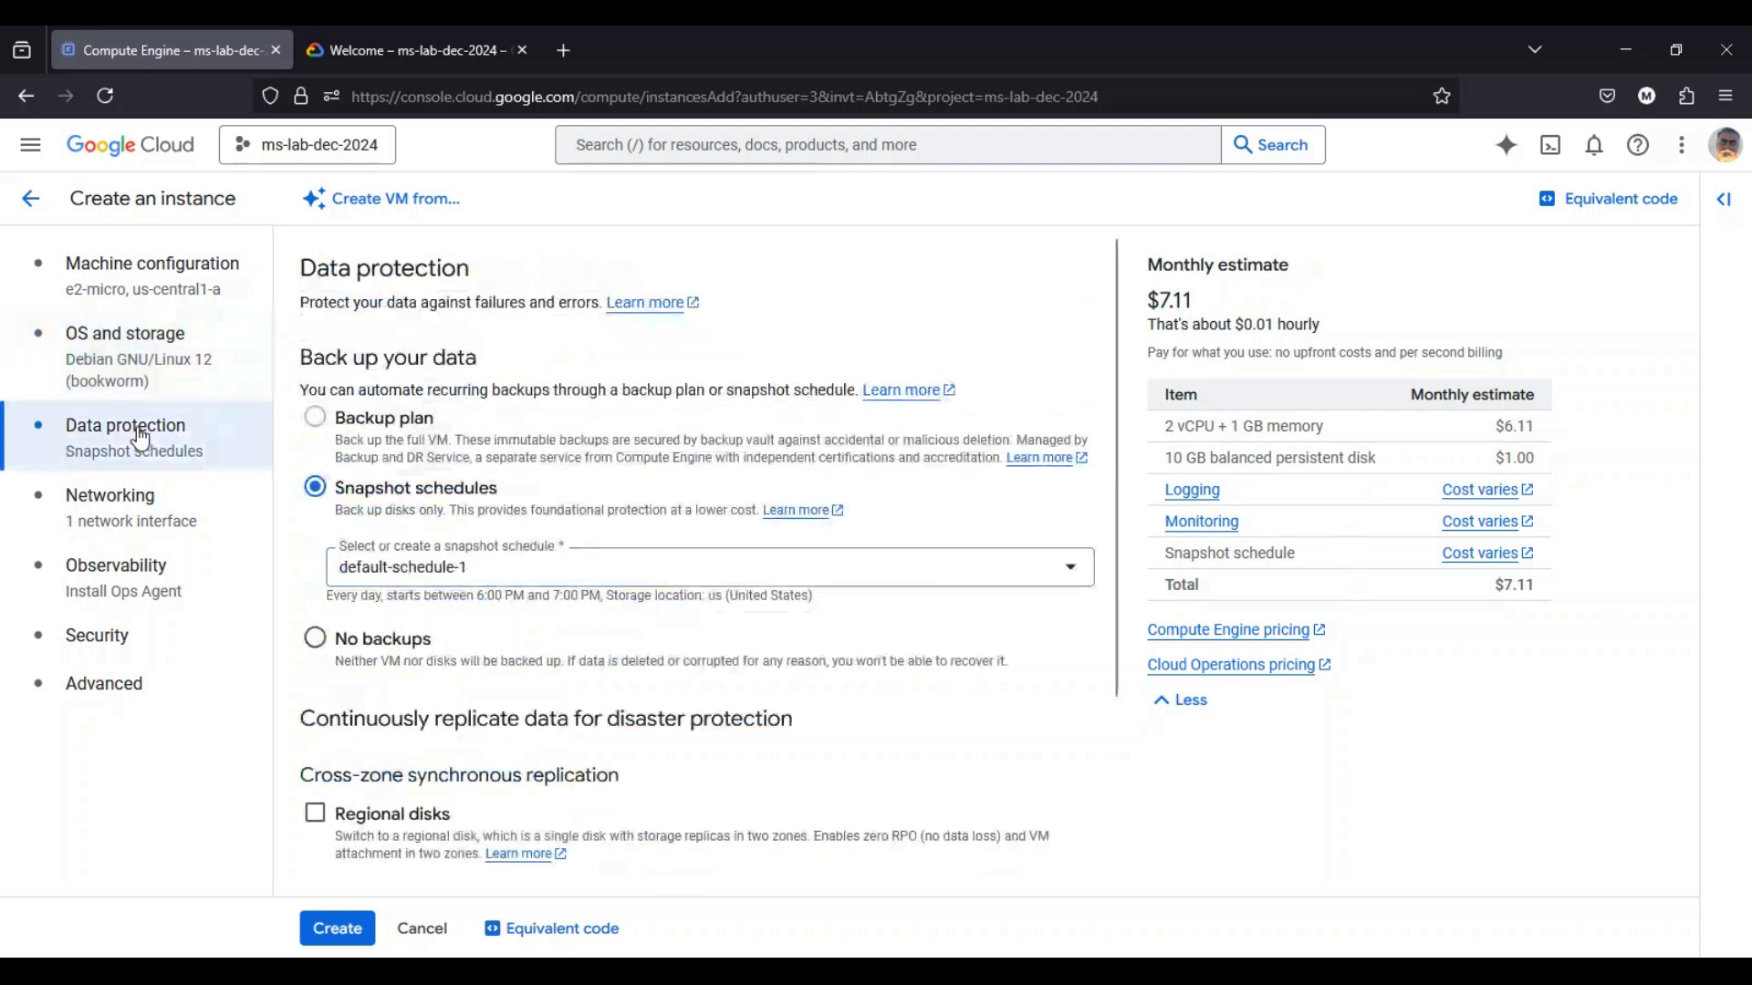
pyautogui.moveTo(420, 415)
pyautogui.click(315, 638)
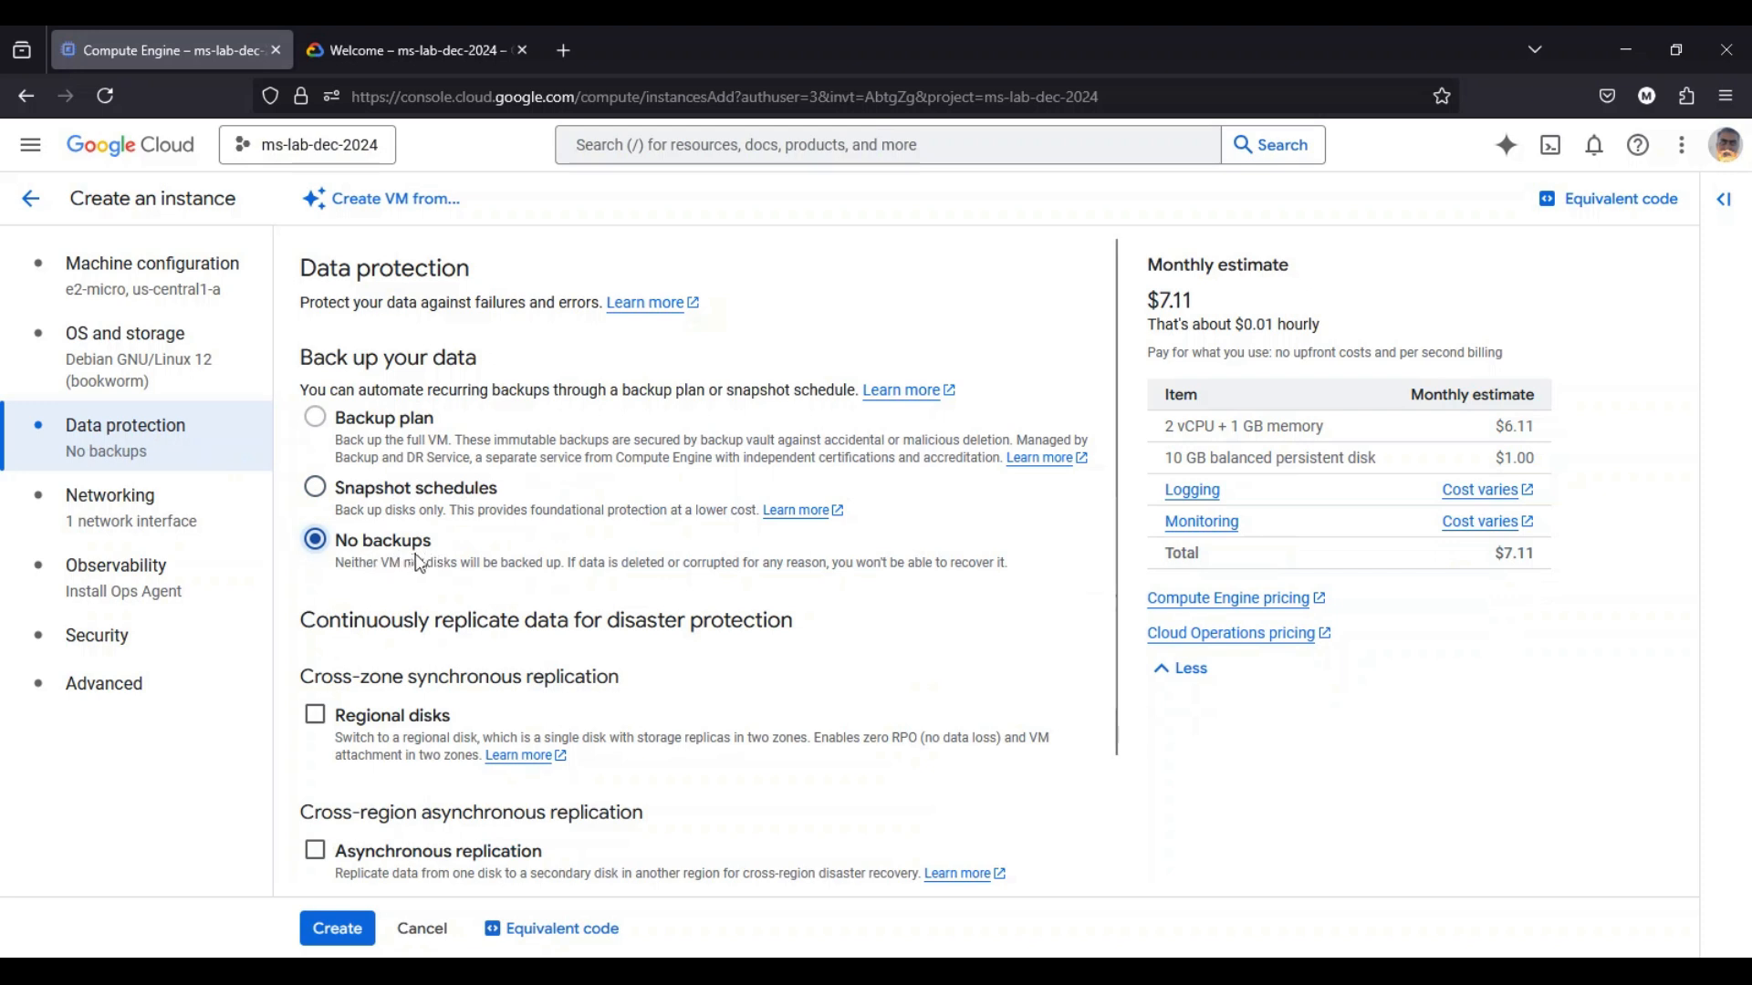
pyautogui.scroll(-3, 481, 540)
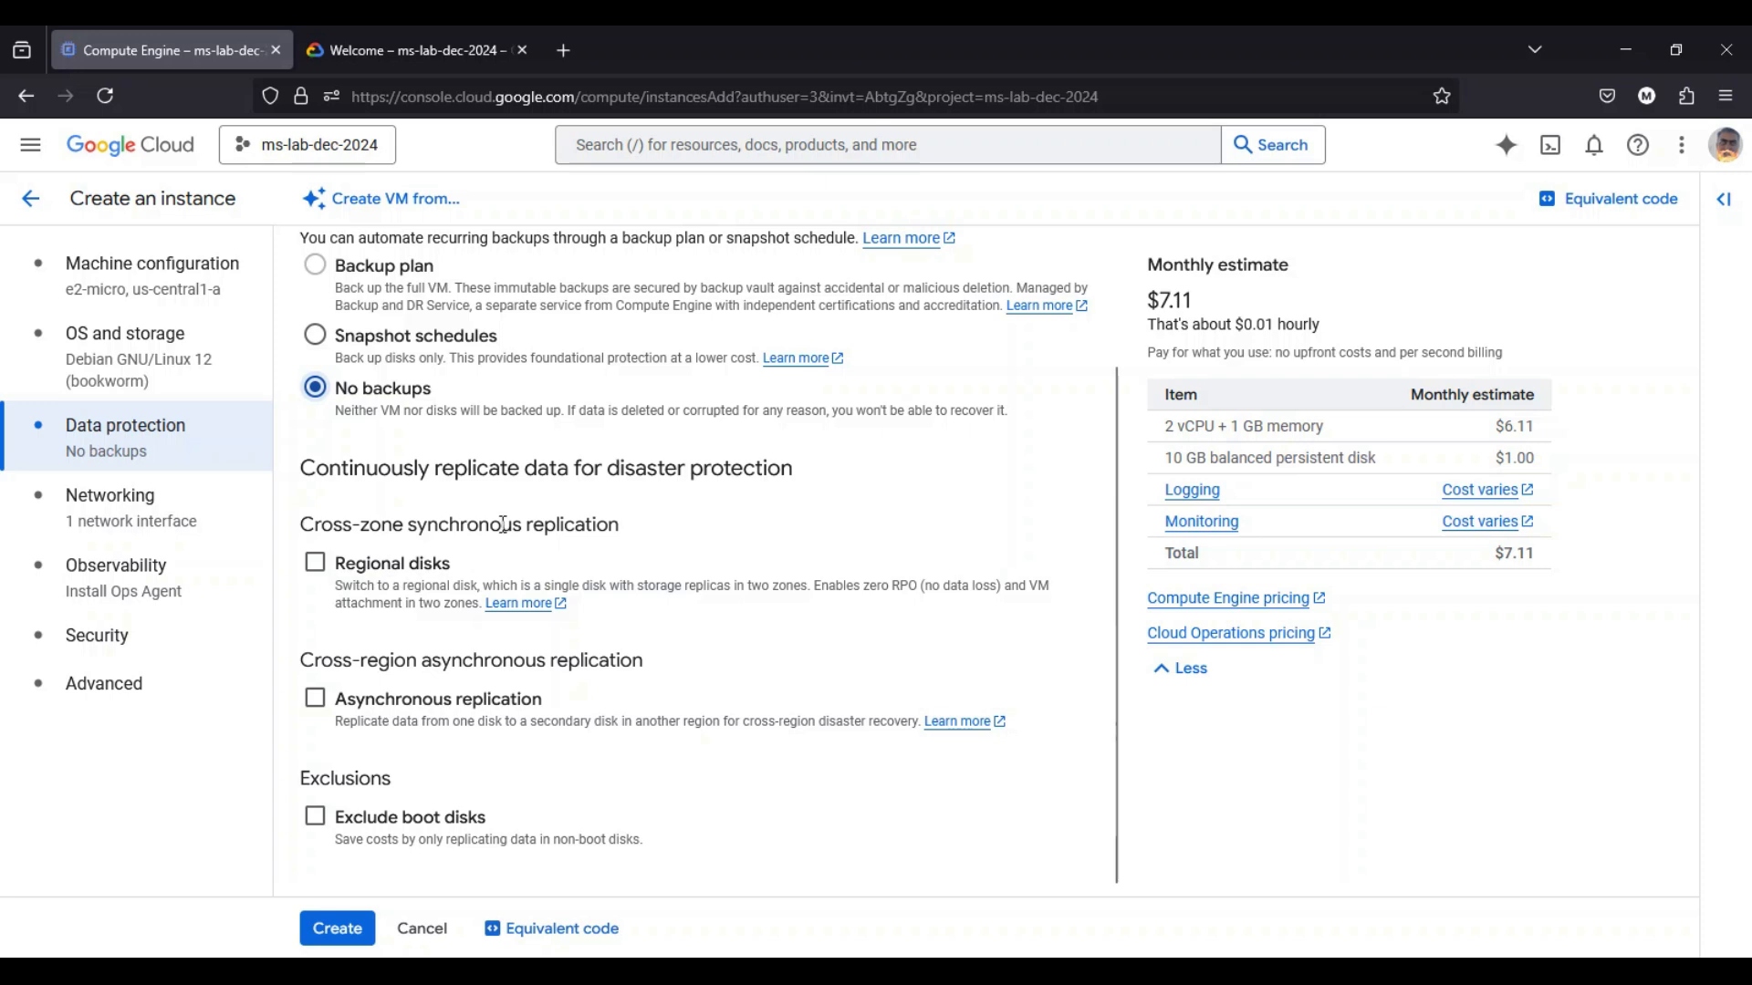
# Review the instance's networking settings, including firewall and bandwidth options, and expand the default network interface to examine its network, subnetwork and IP stack
pyautogui.click(117, 522)
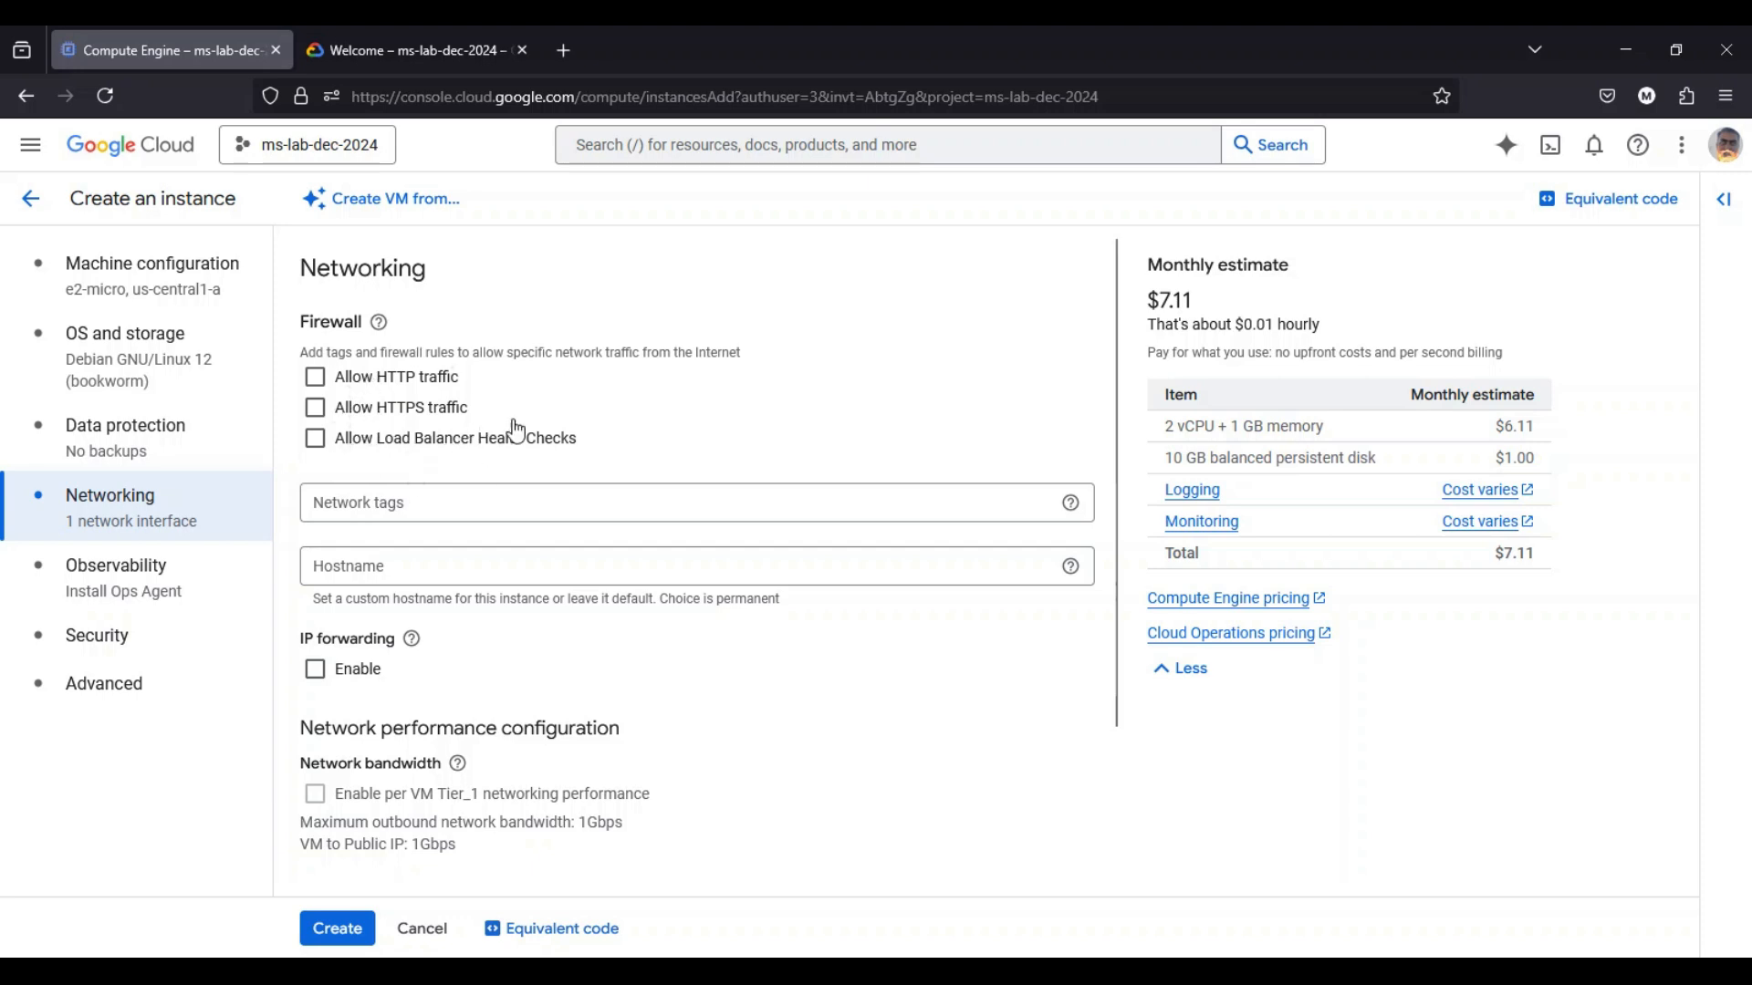
pyautogui.scroll(-2, 436, 456)
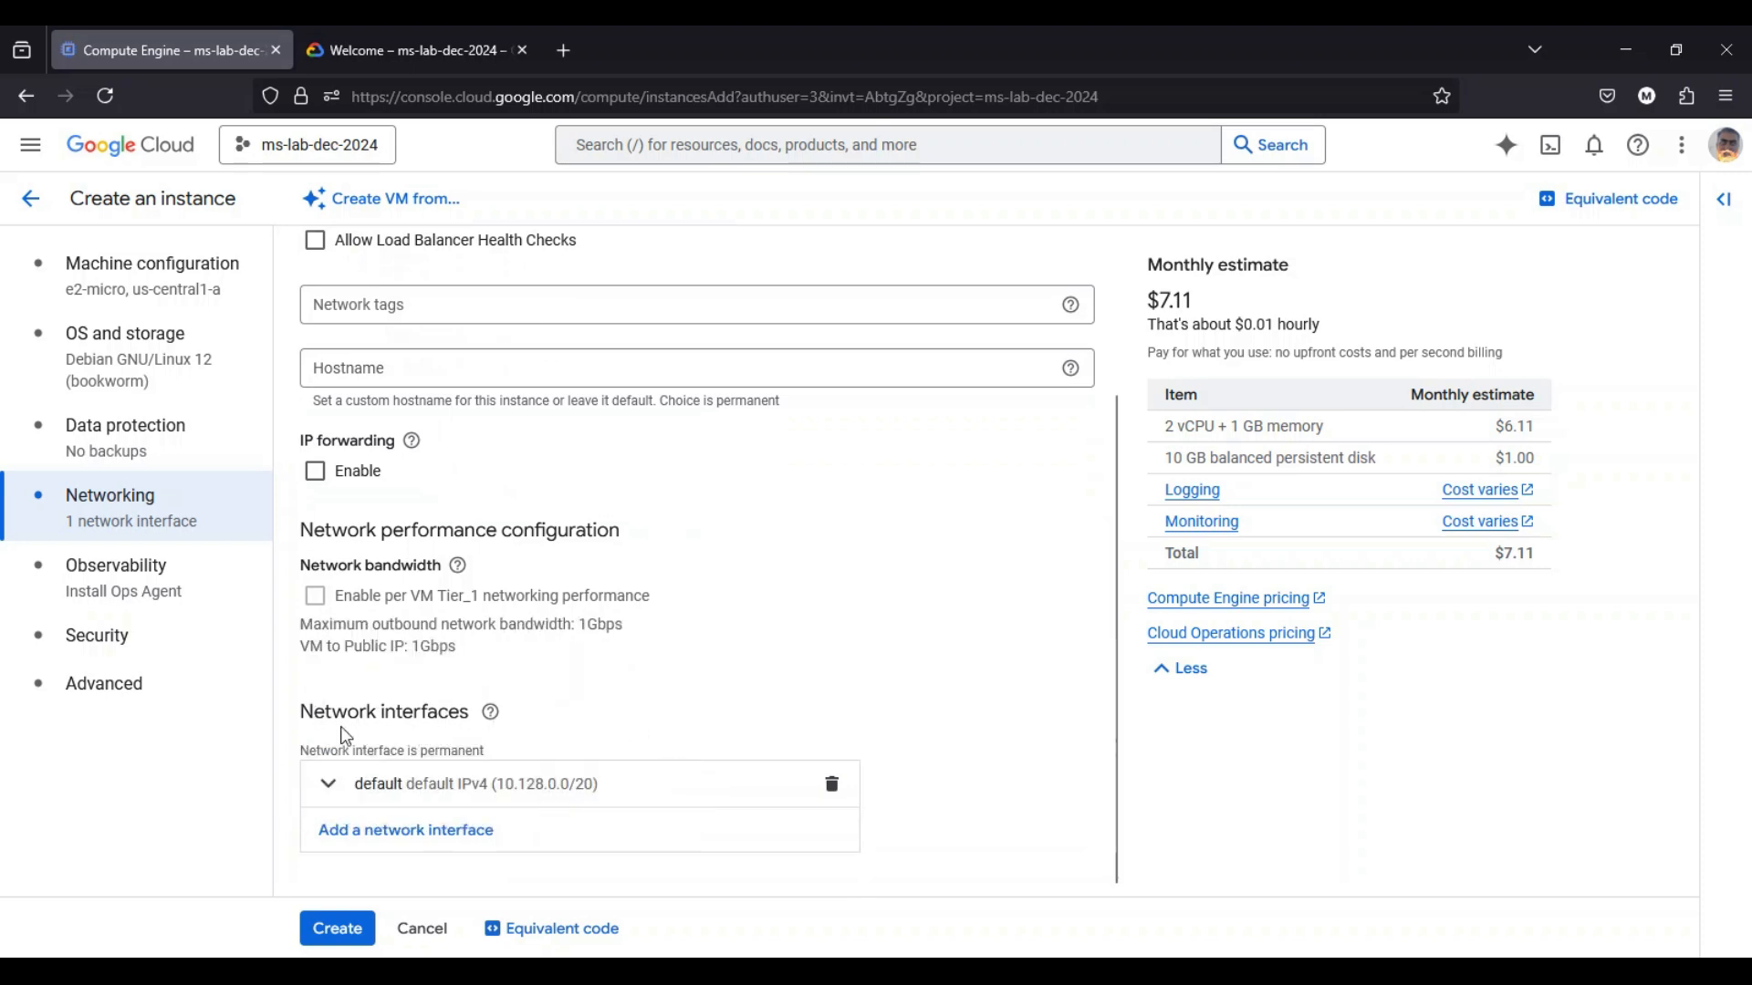
pyautogui.click(330, 784)
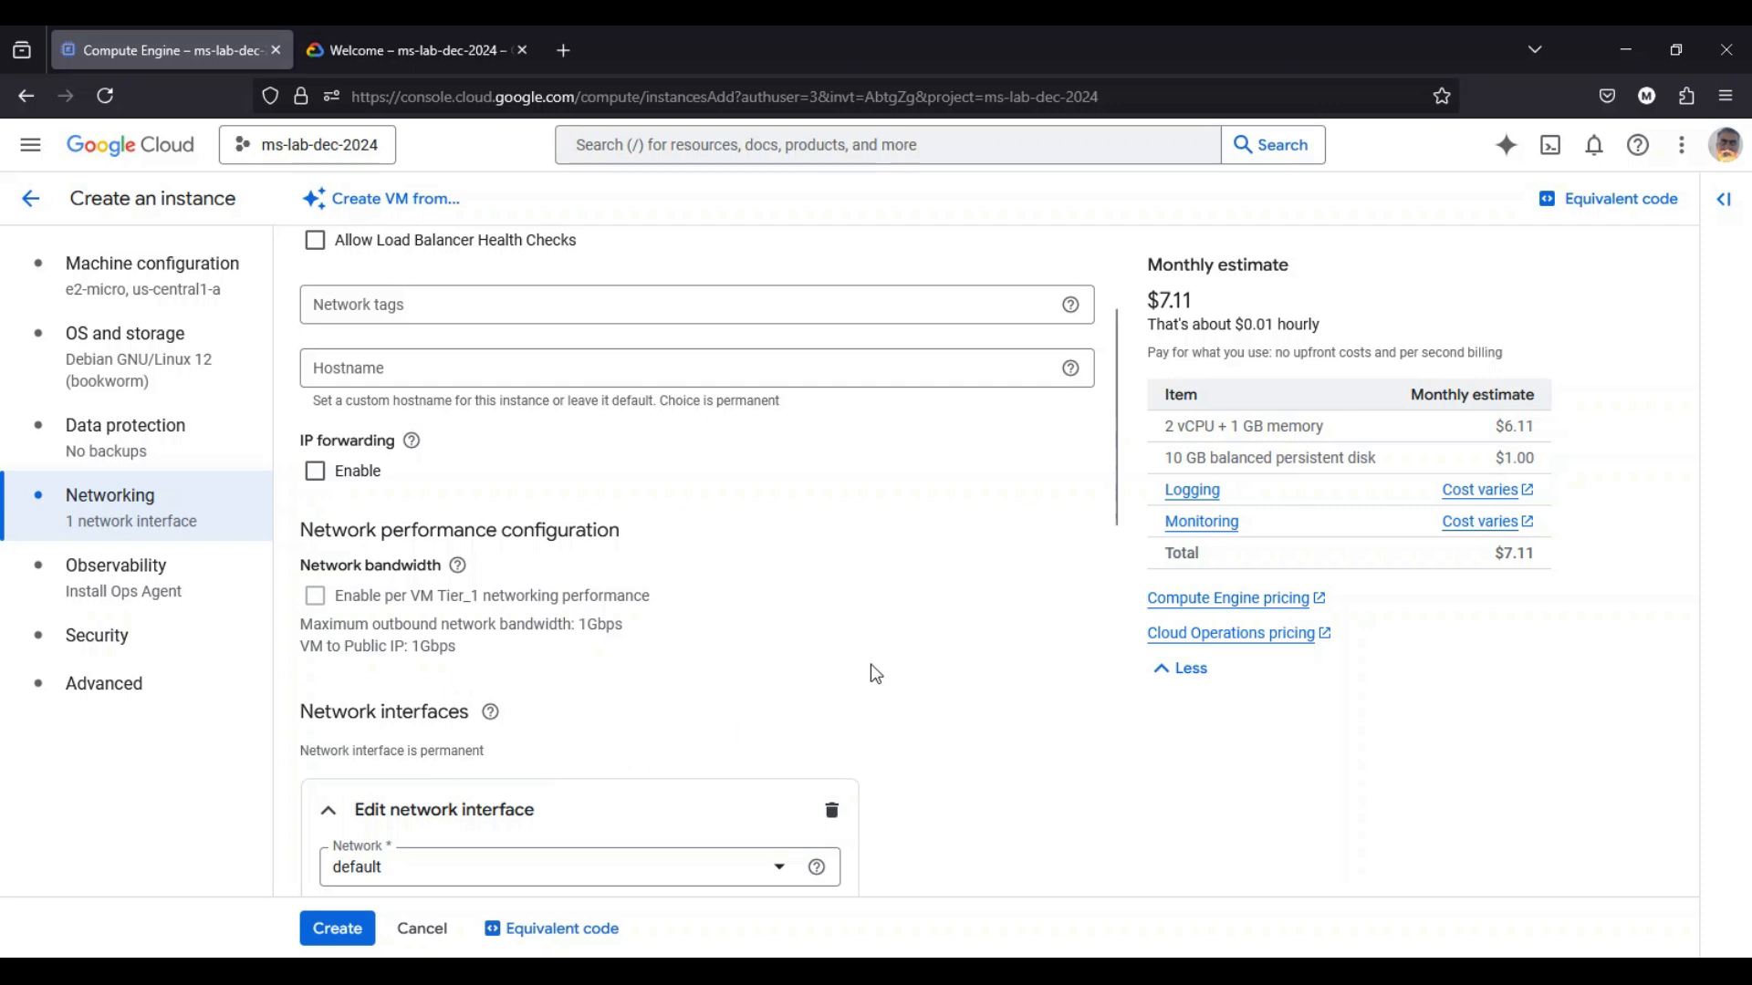
pyautogui.scroll(-5, 876, 673)
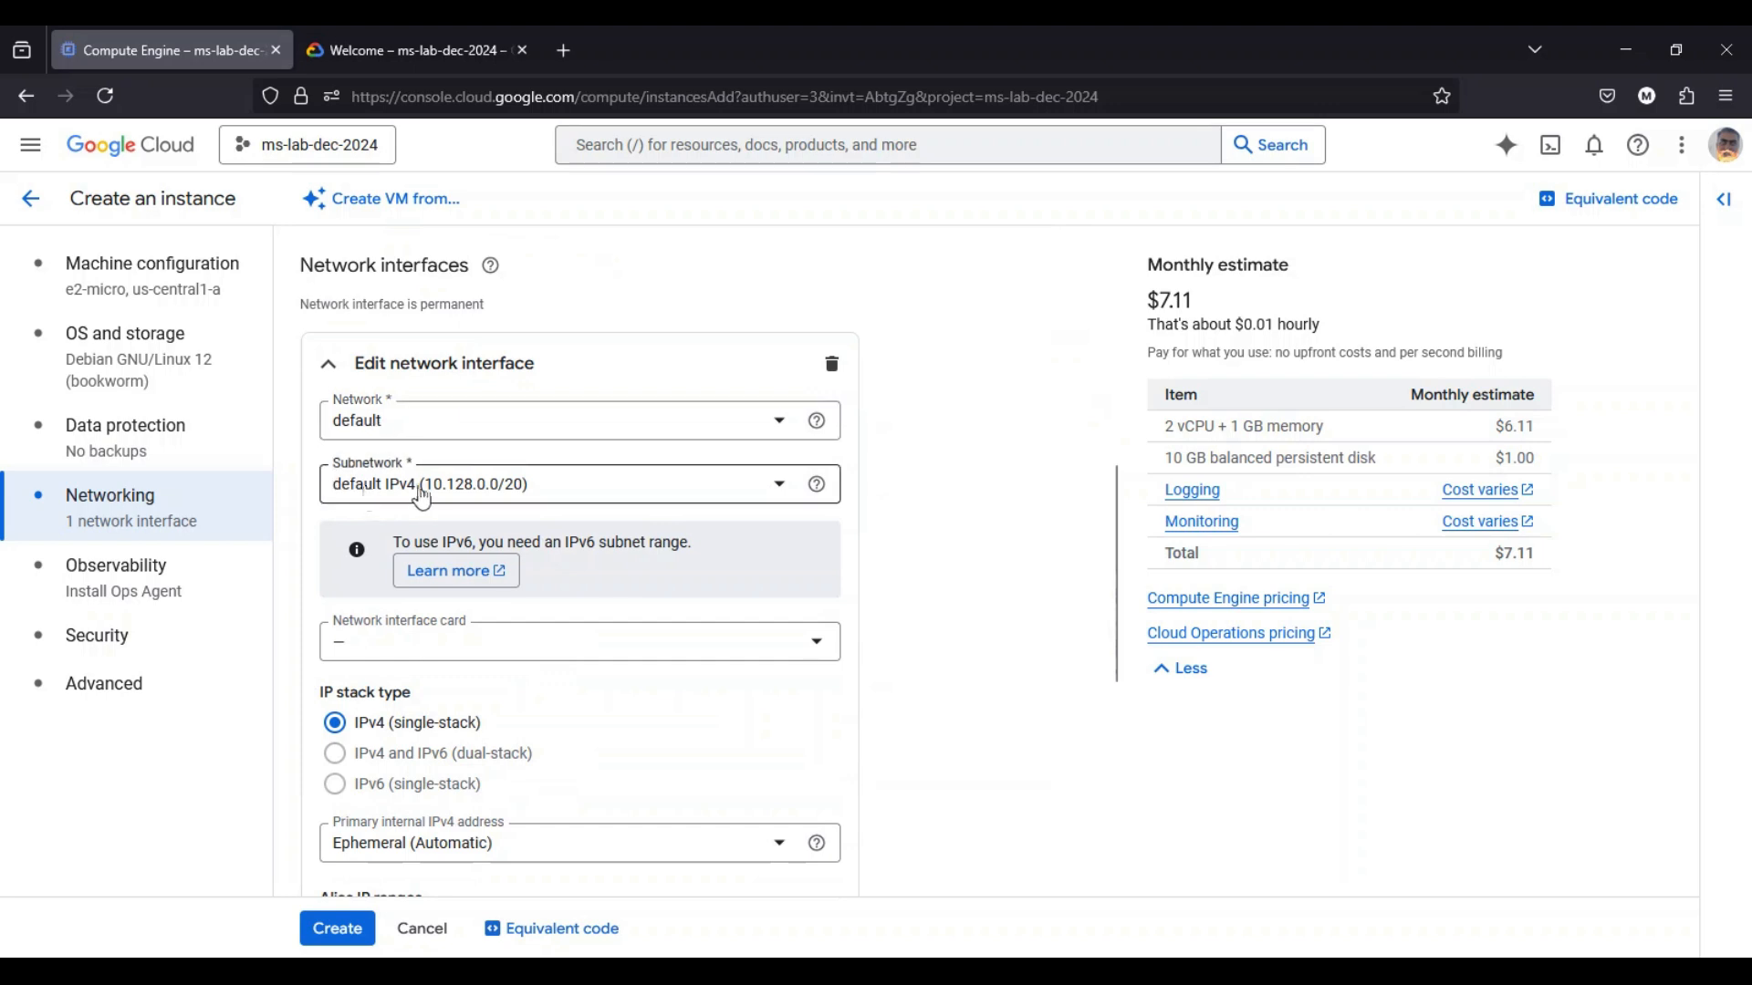
pyautogui.scroll(-3, 761, 545)
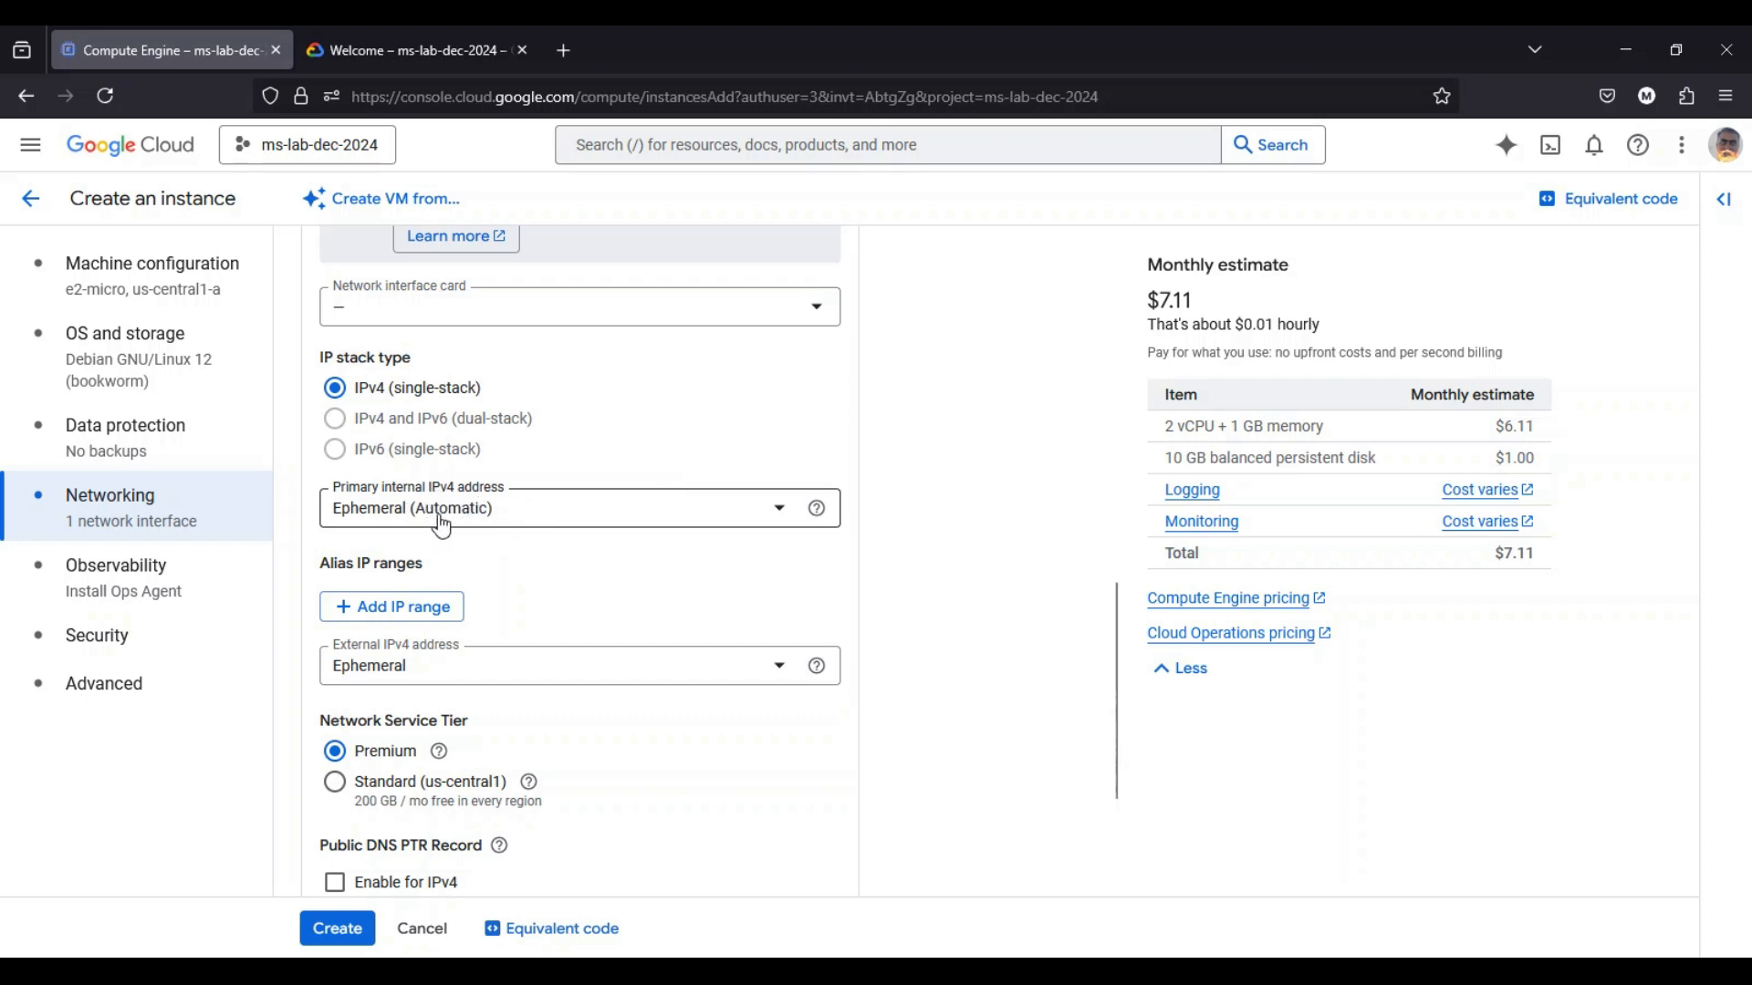
# Examine the primary internal and external IPv4 address options, network service tier and DNS settings of the default network interface
pyautogui.click(536, 522)
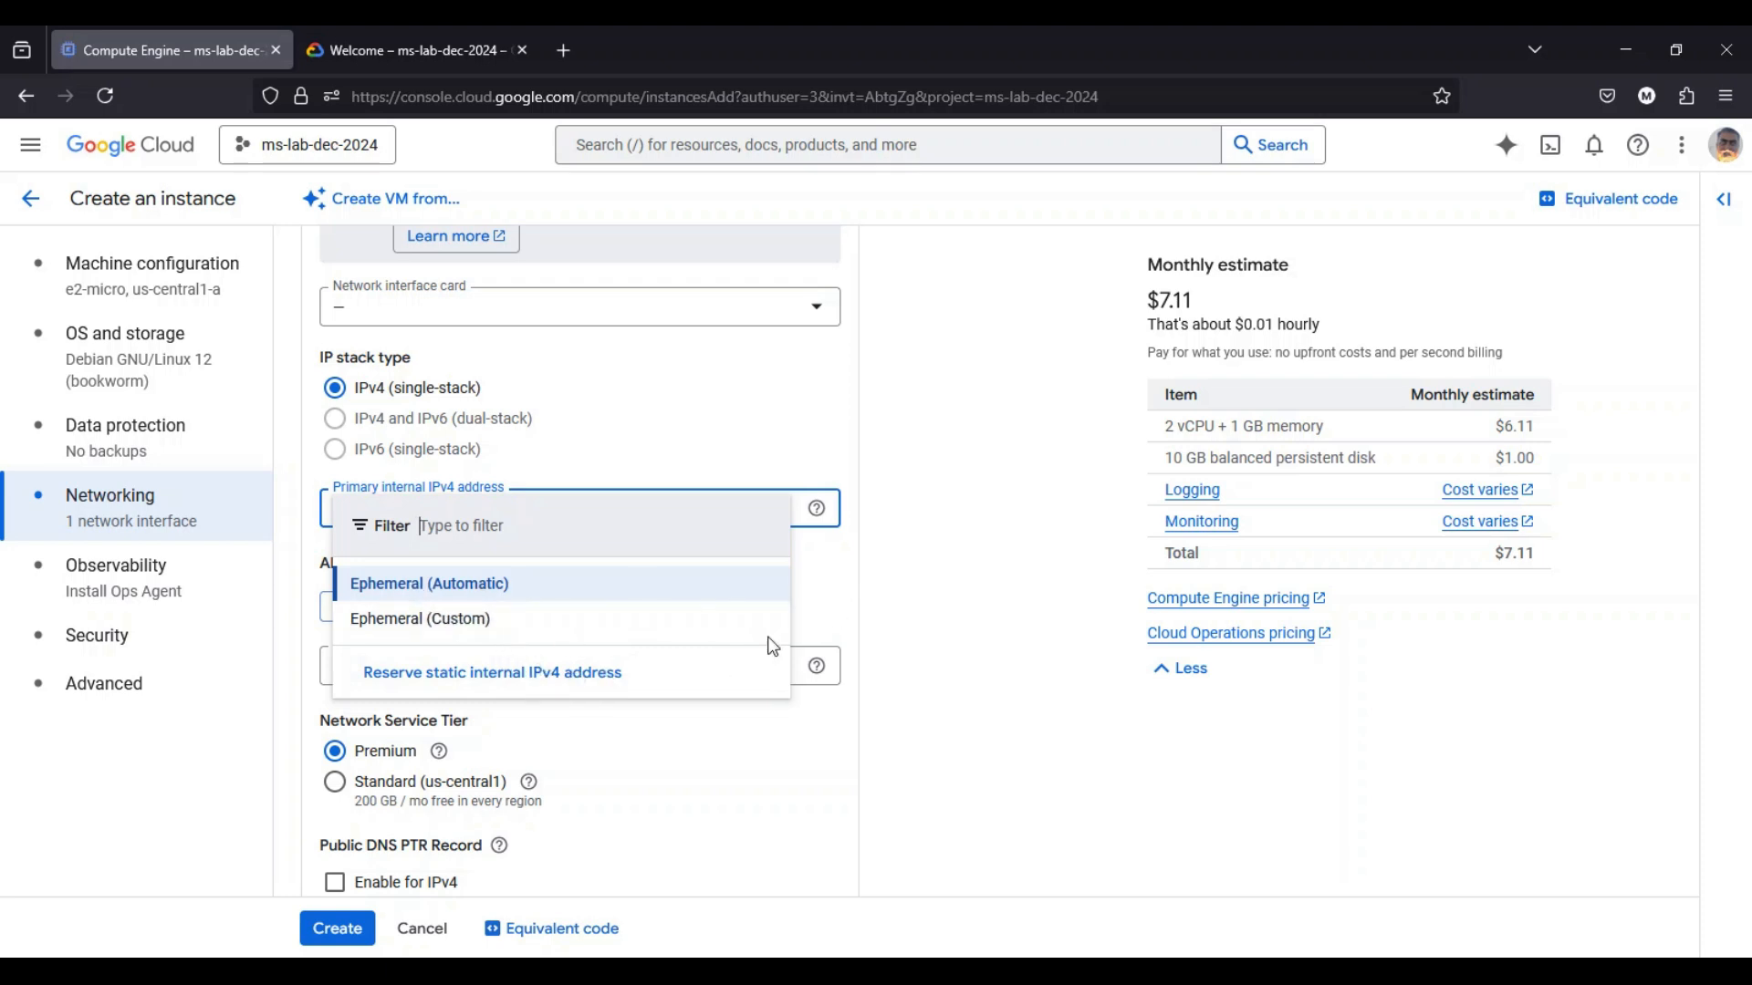
pyautogui.click(827, 608)
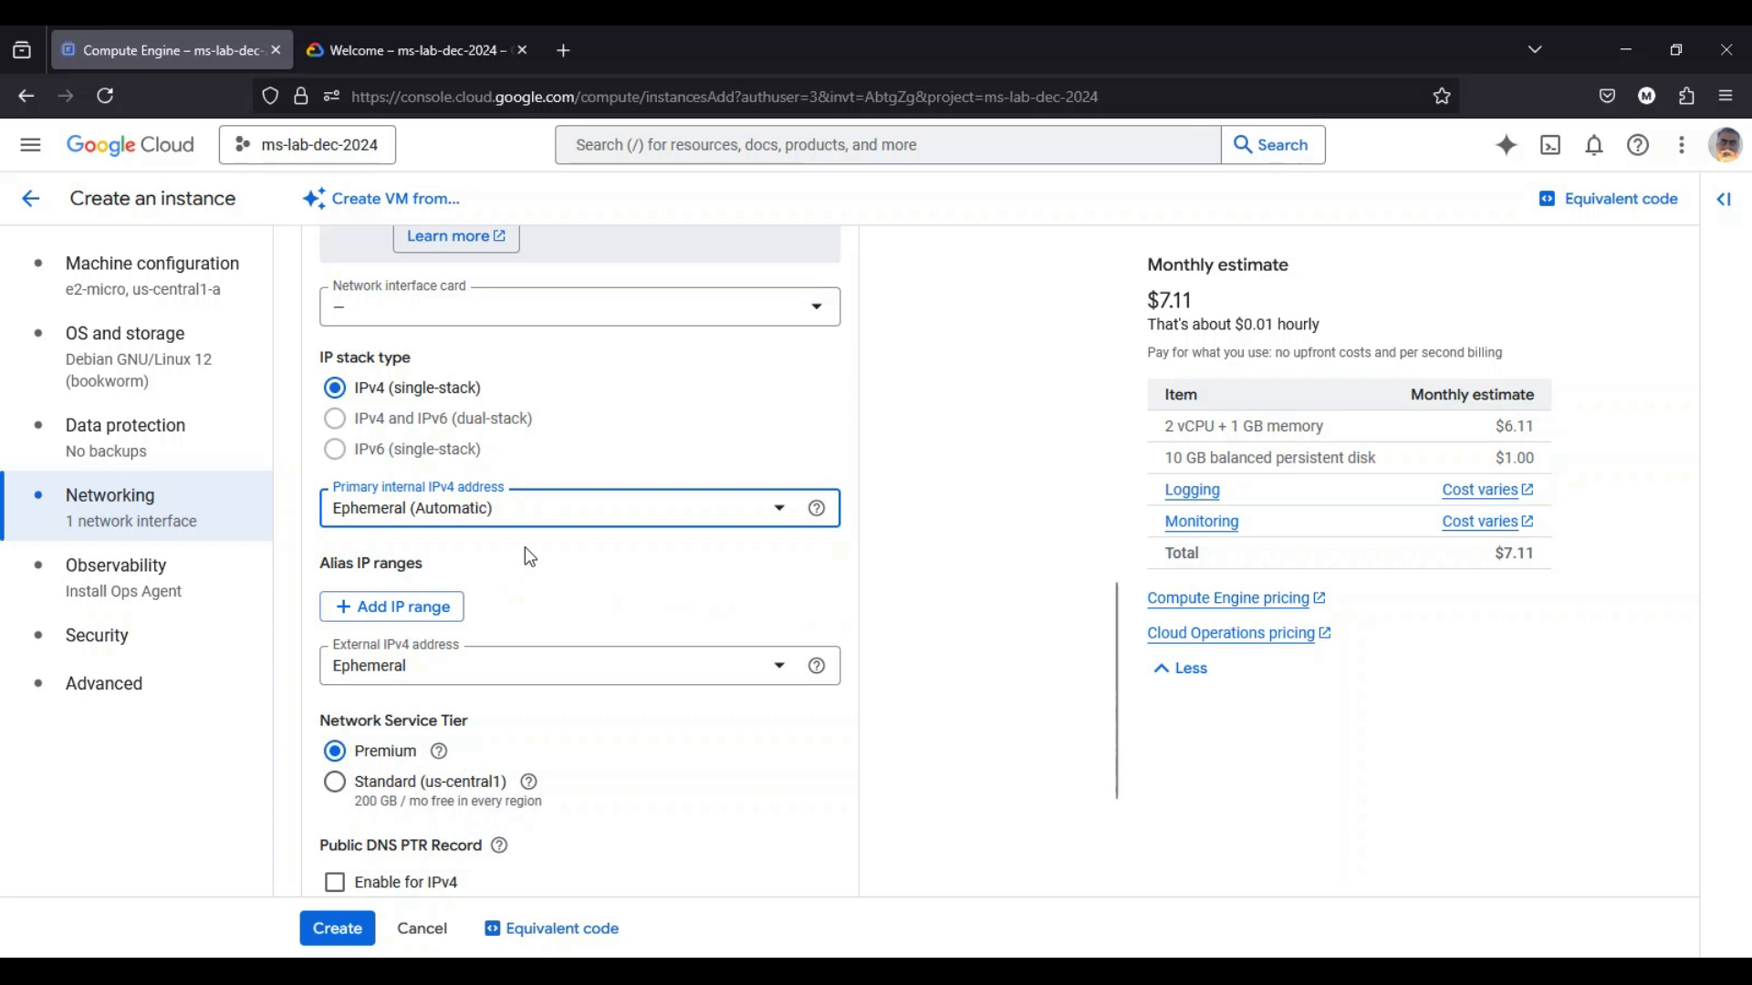
pyautogui.scroll(-1, 539, 563)
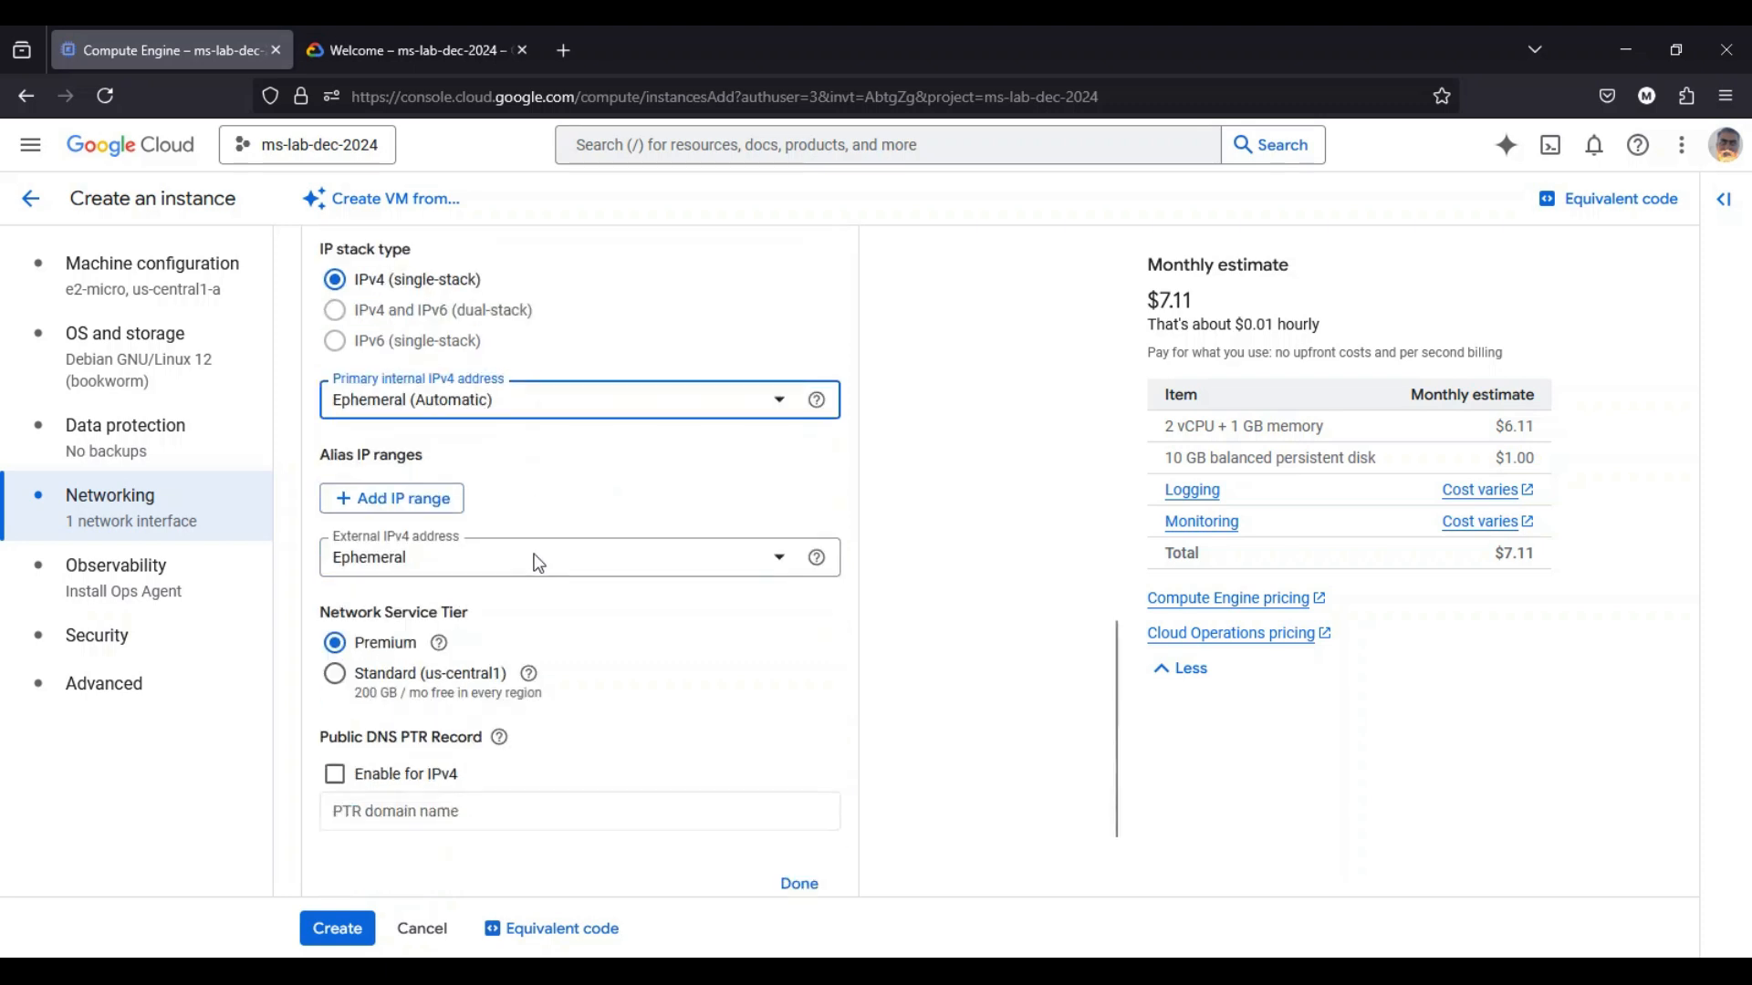
pyautogui.scroll(-1, 539, 562)
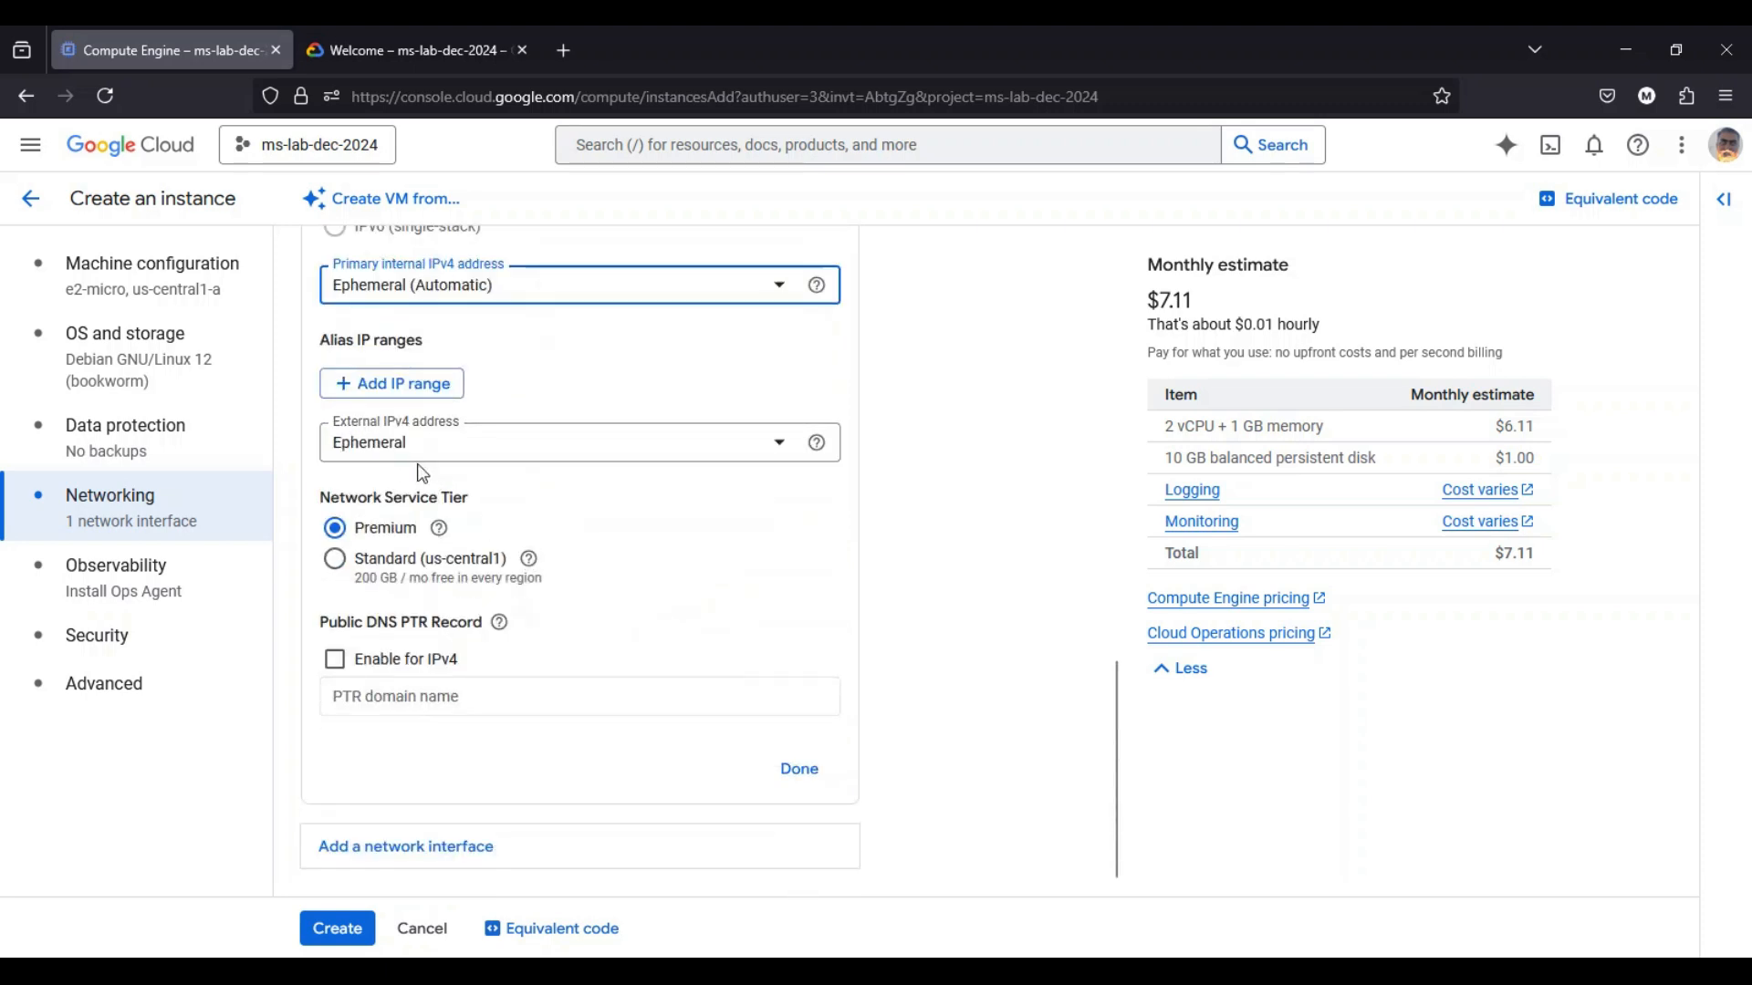
pyautogui.click(501, 457)
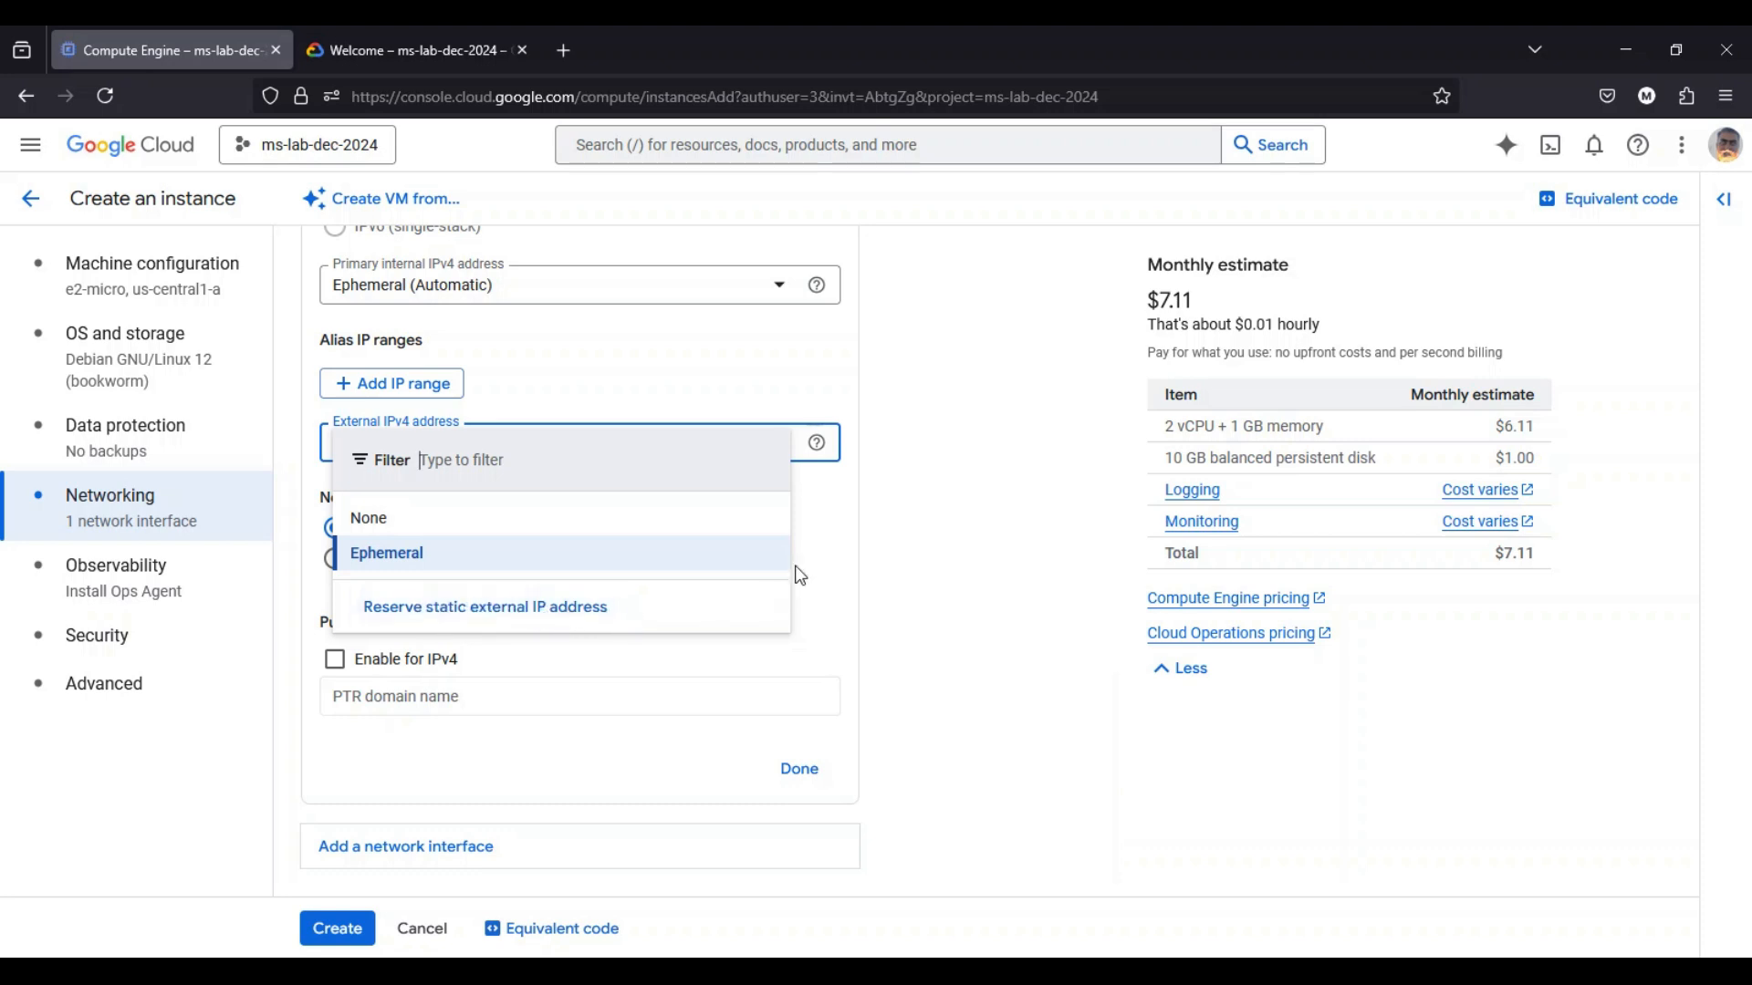
pyautogui.click(830, 528)
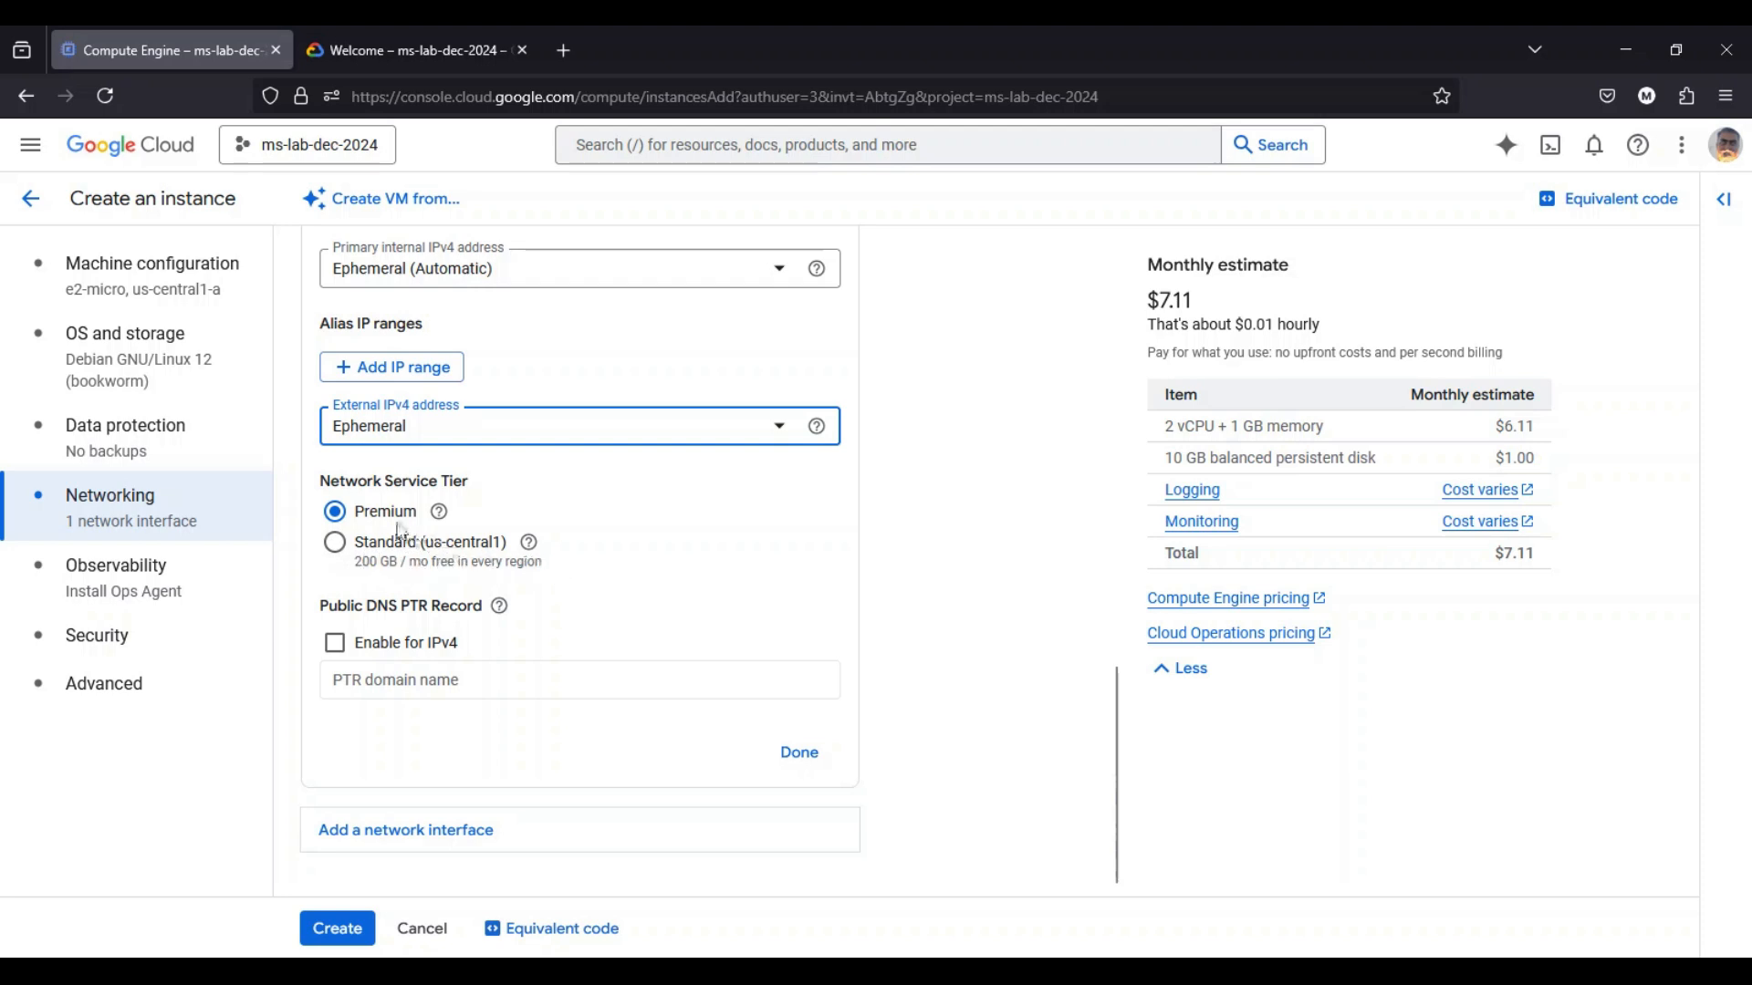
# Review the Ops Agent and display device options for observability, and the security settings for service account, access scopes and Shielded VM
pyautogui.click(146, 576)
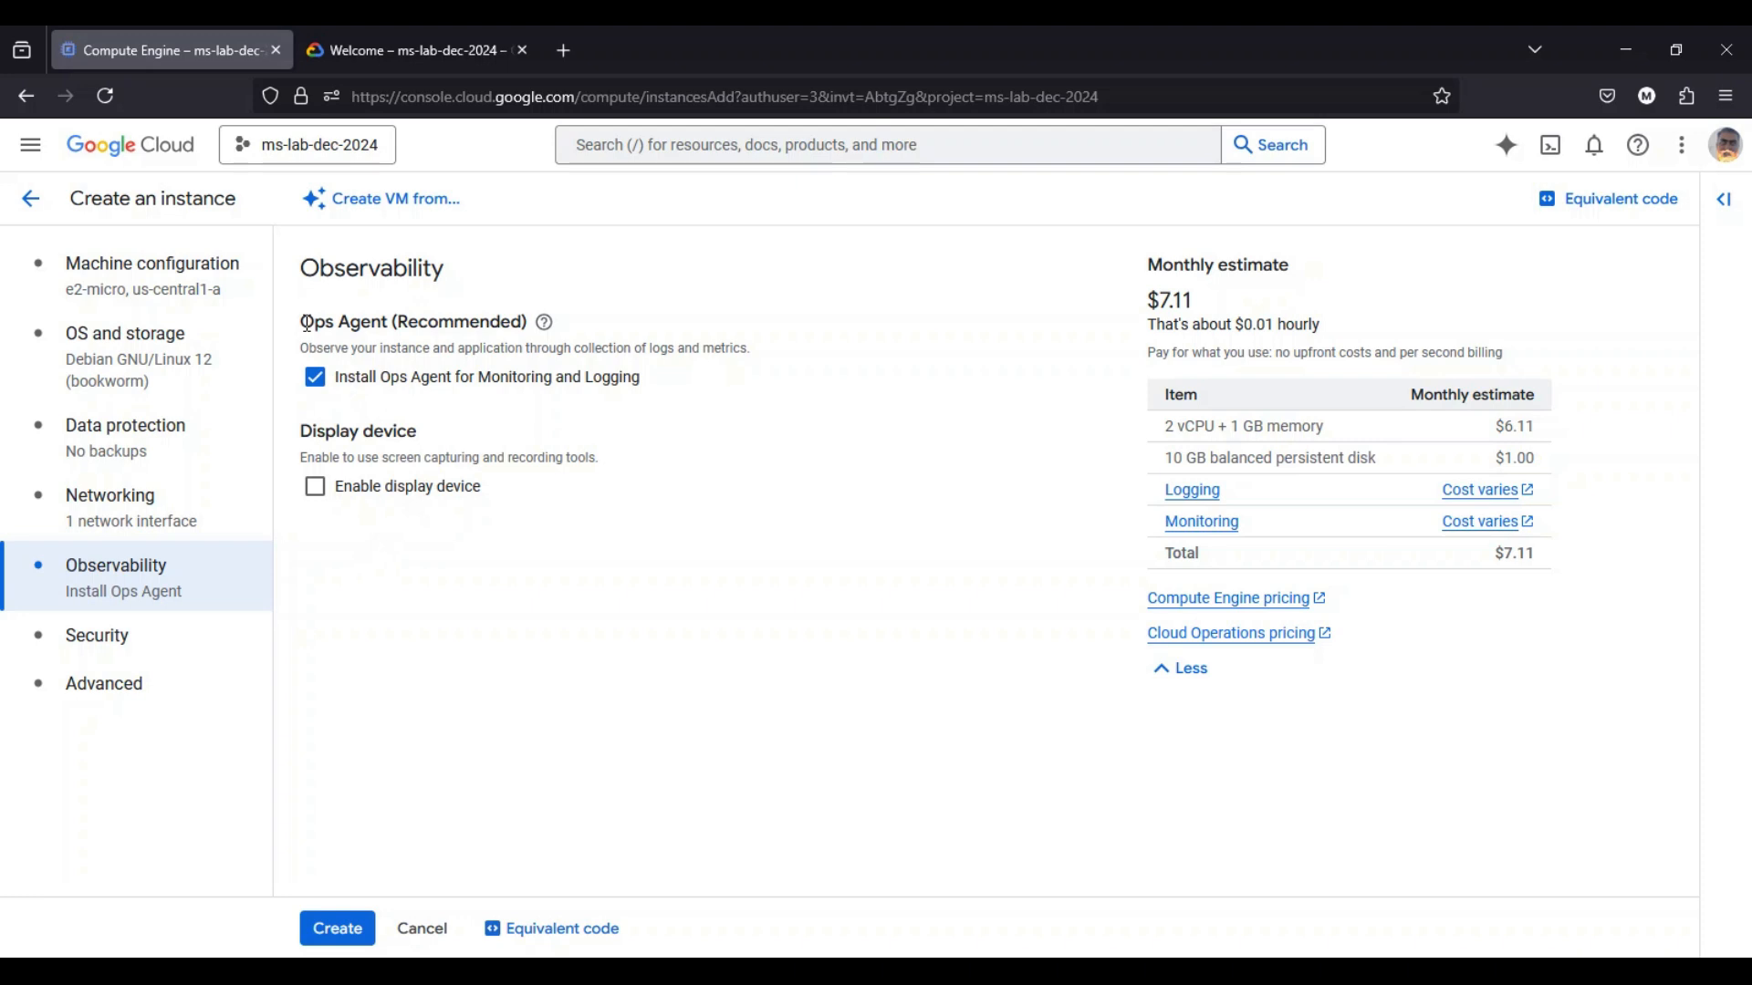
pyautogui.moveTo(304, 322); pyautogui.dragTo(529, 324)
pyautogui.click(418, 328)
pyautogui.click(123, 655)
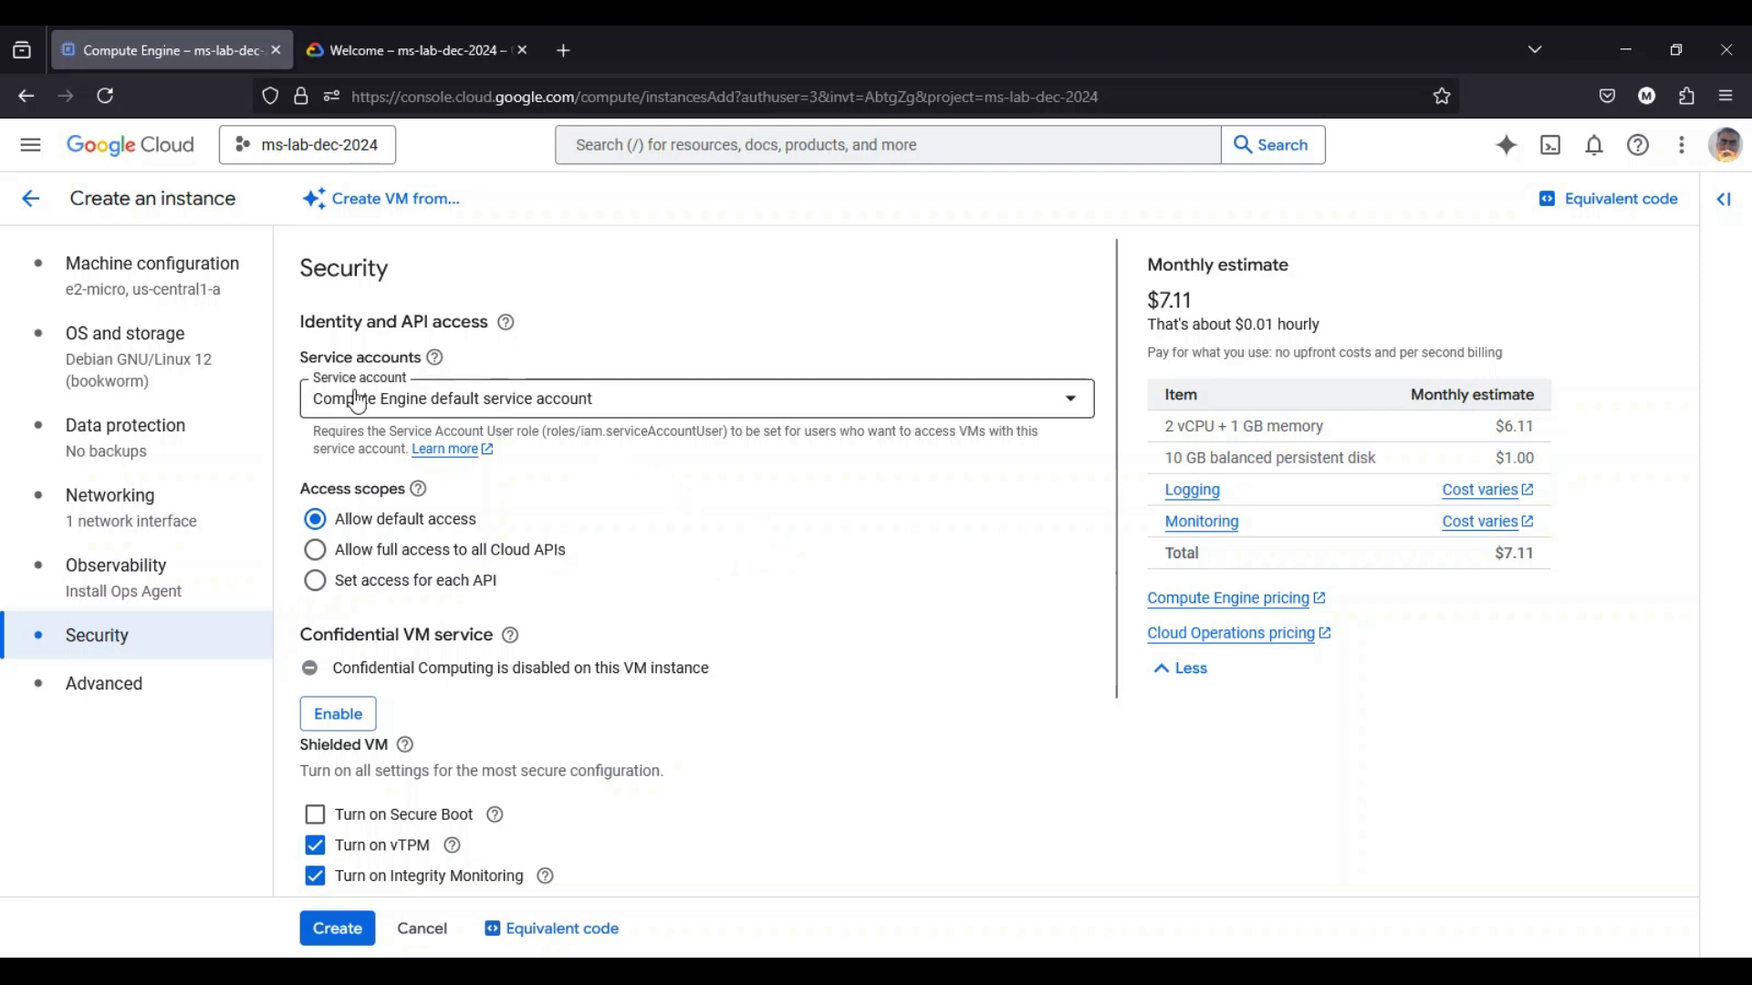
pyautogui.scroll(-3, 585, 484)
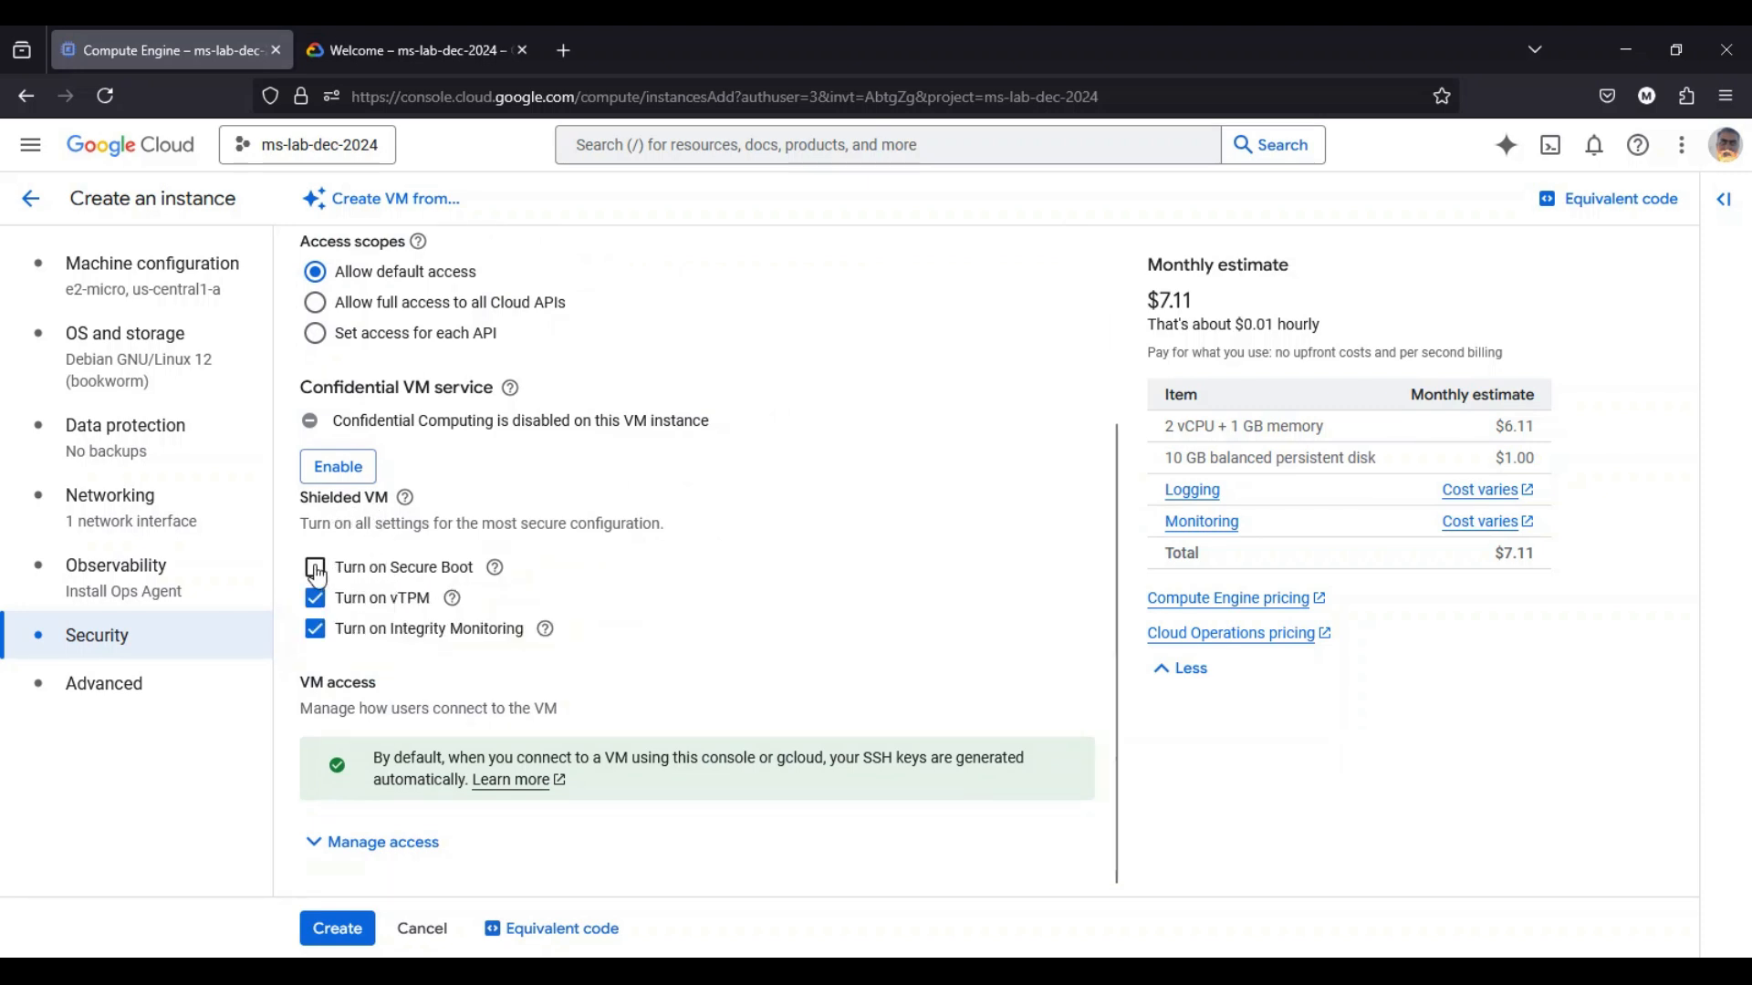
# Review the instance's advanced settings, including deletion protection, reservations, startup script, data encryption and the available VM provisioning models
pyautogui.click(117, 695)
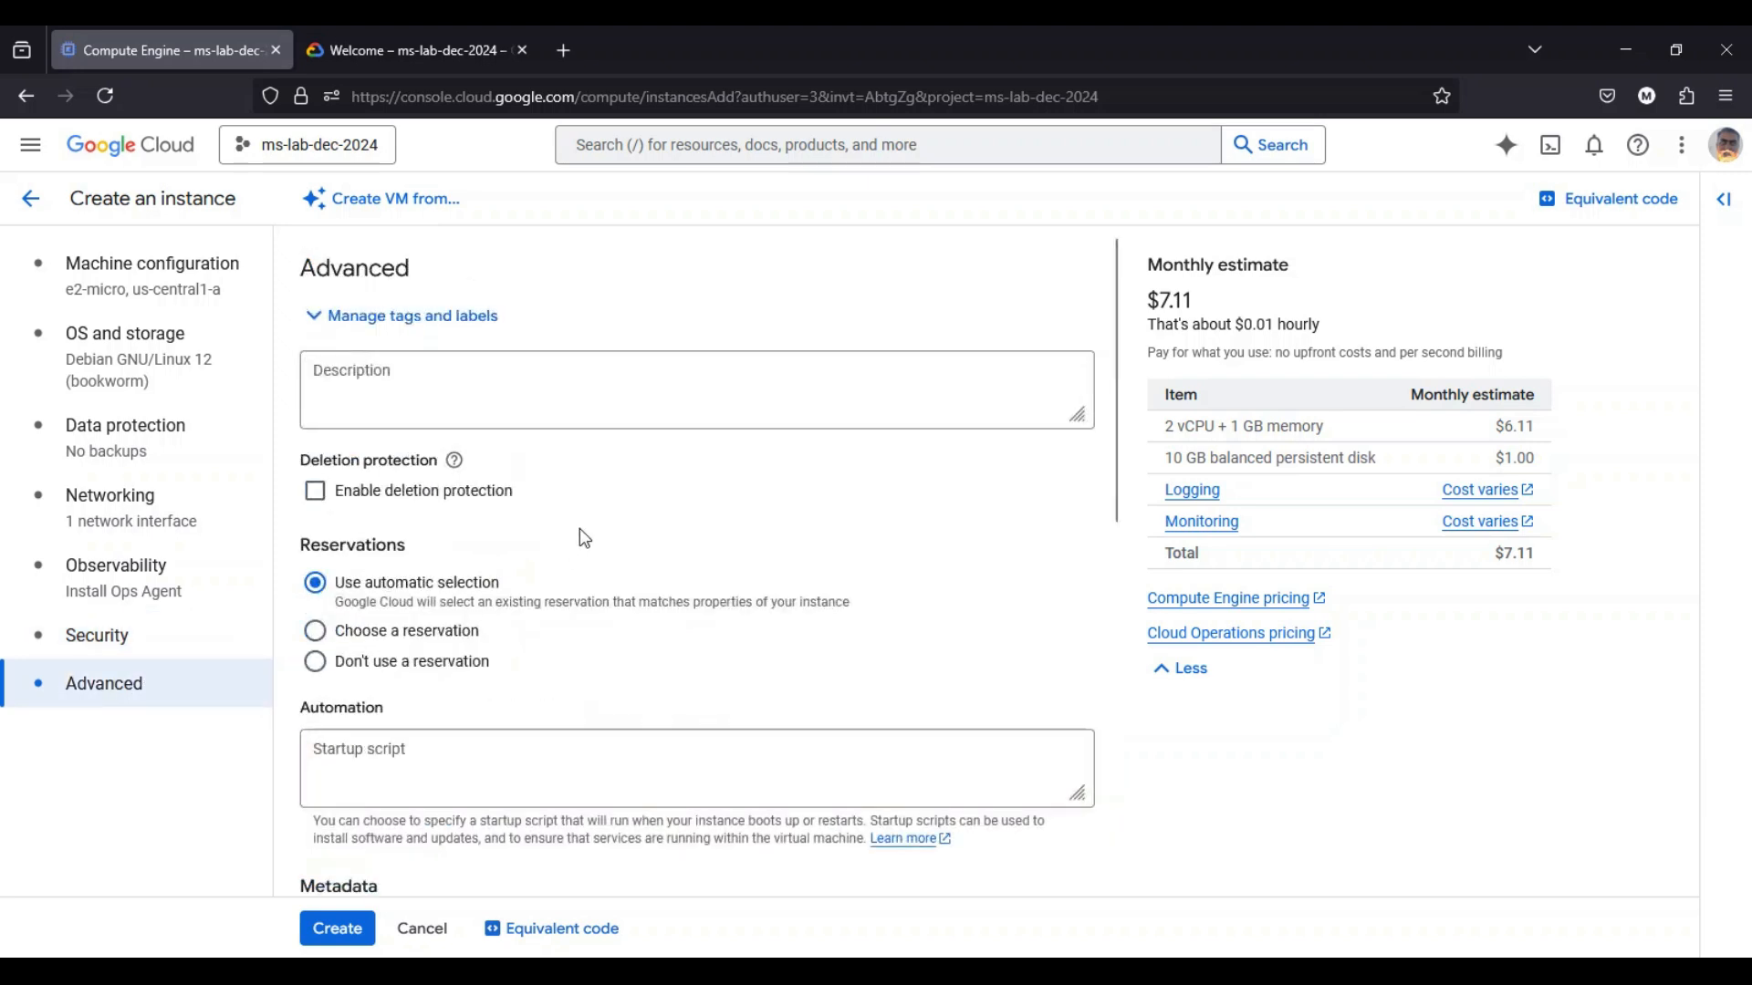
pyautogui.scroll(-3, 513, 456)
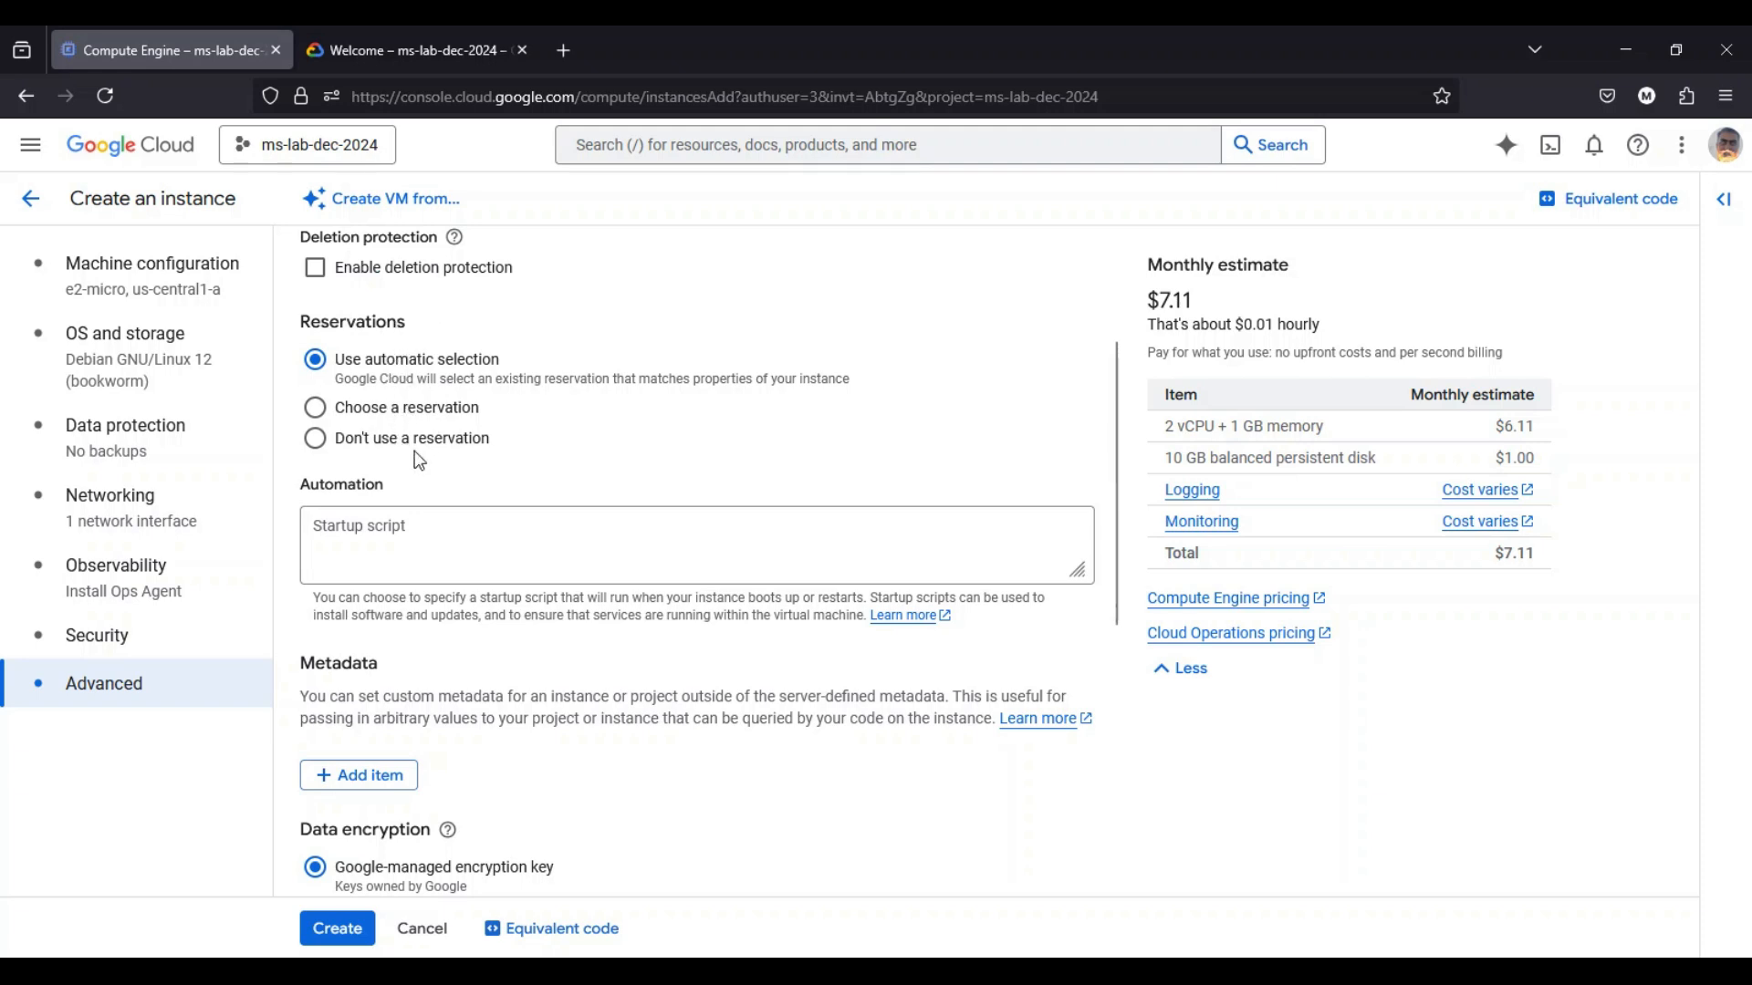
pyautogui.scroll(-1, 551, 440)
pyautogui.click(411, 416)
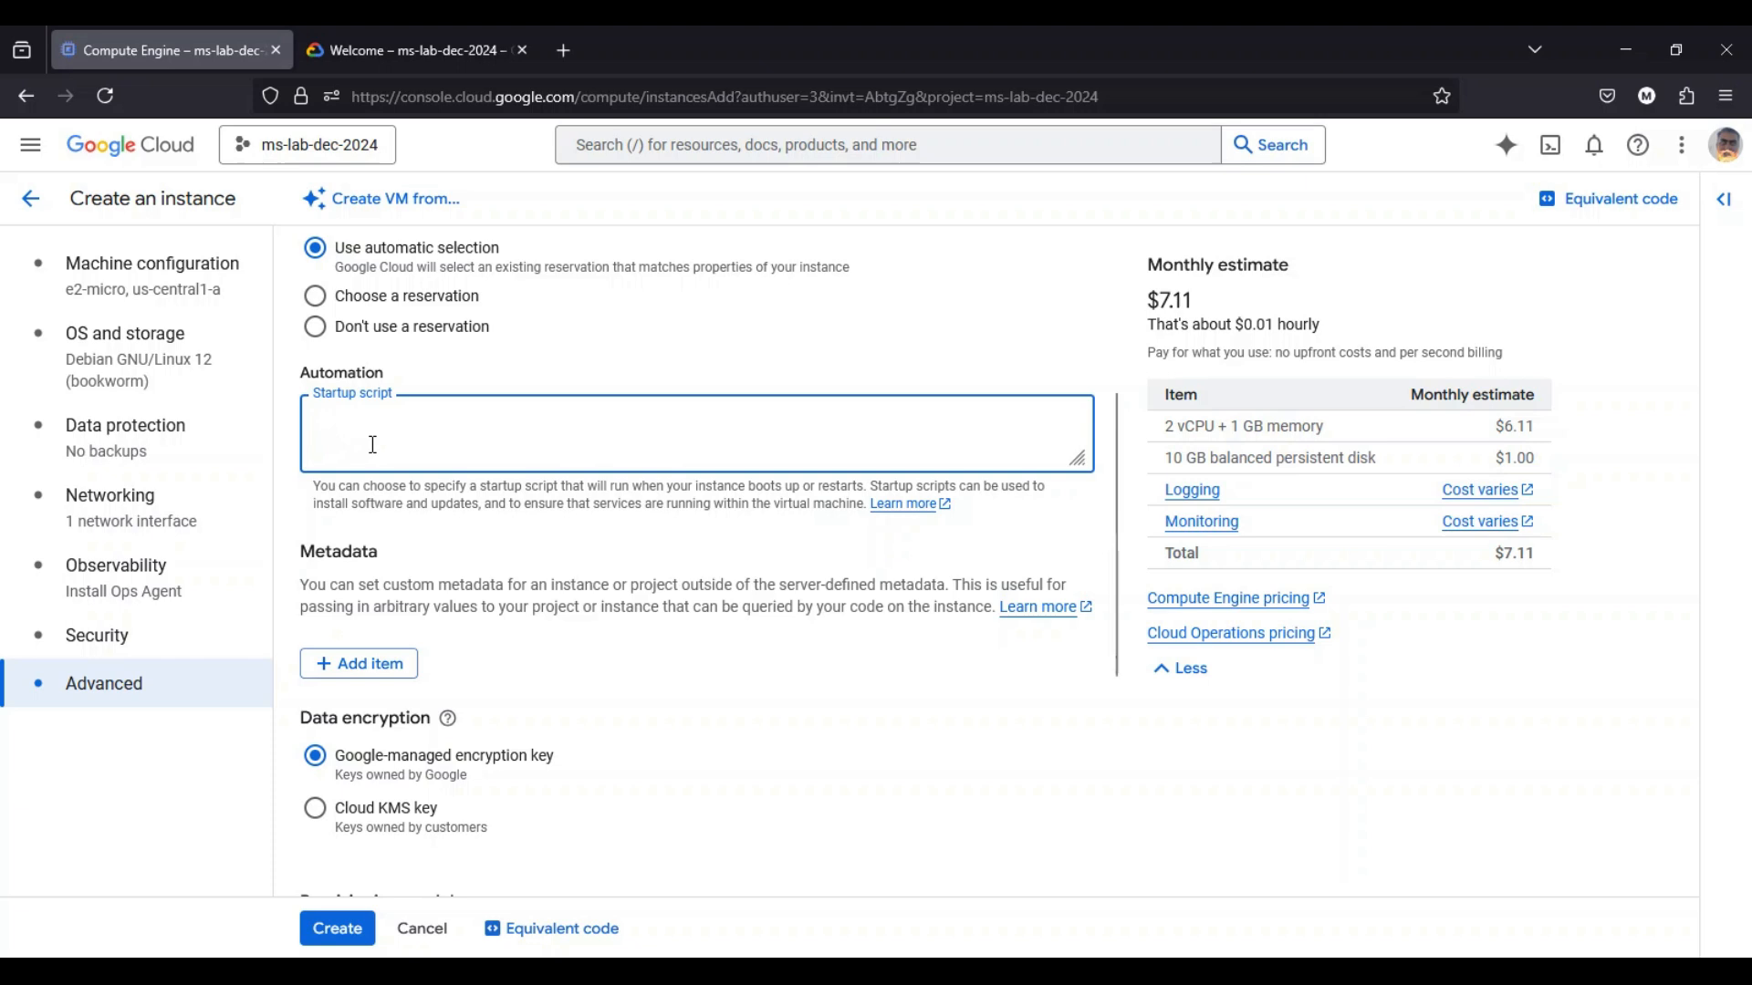
pyautogui.scroll(-5, 446, 442)
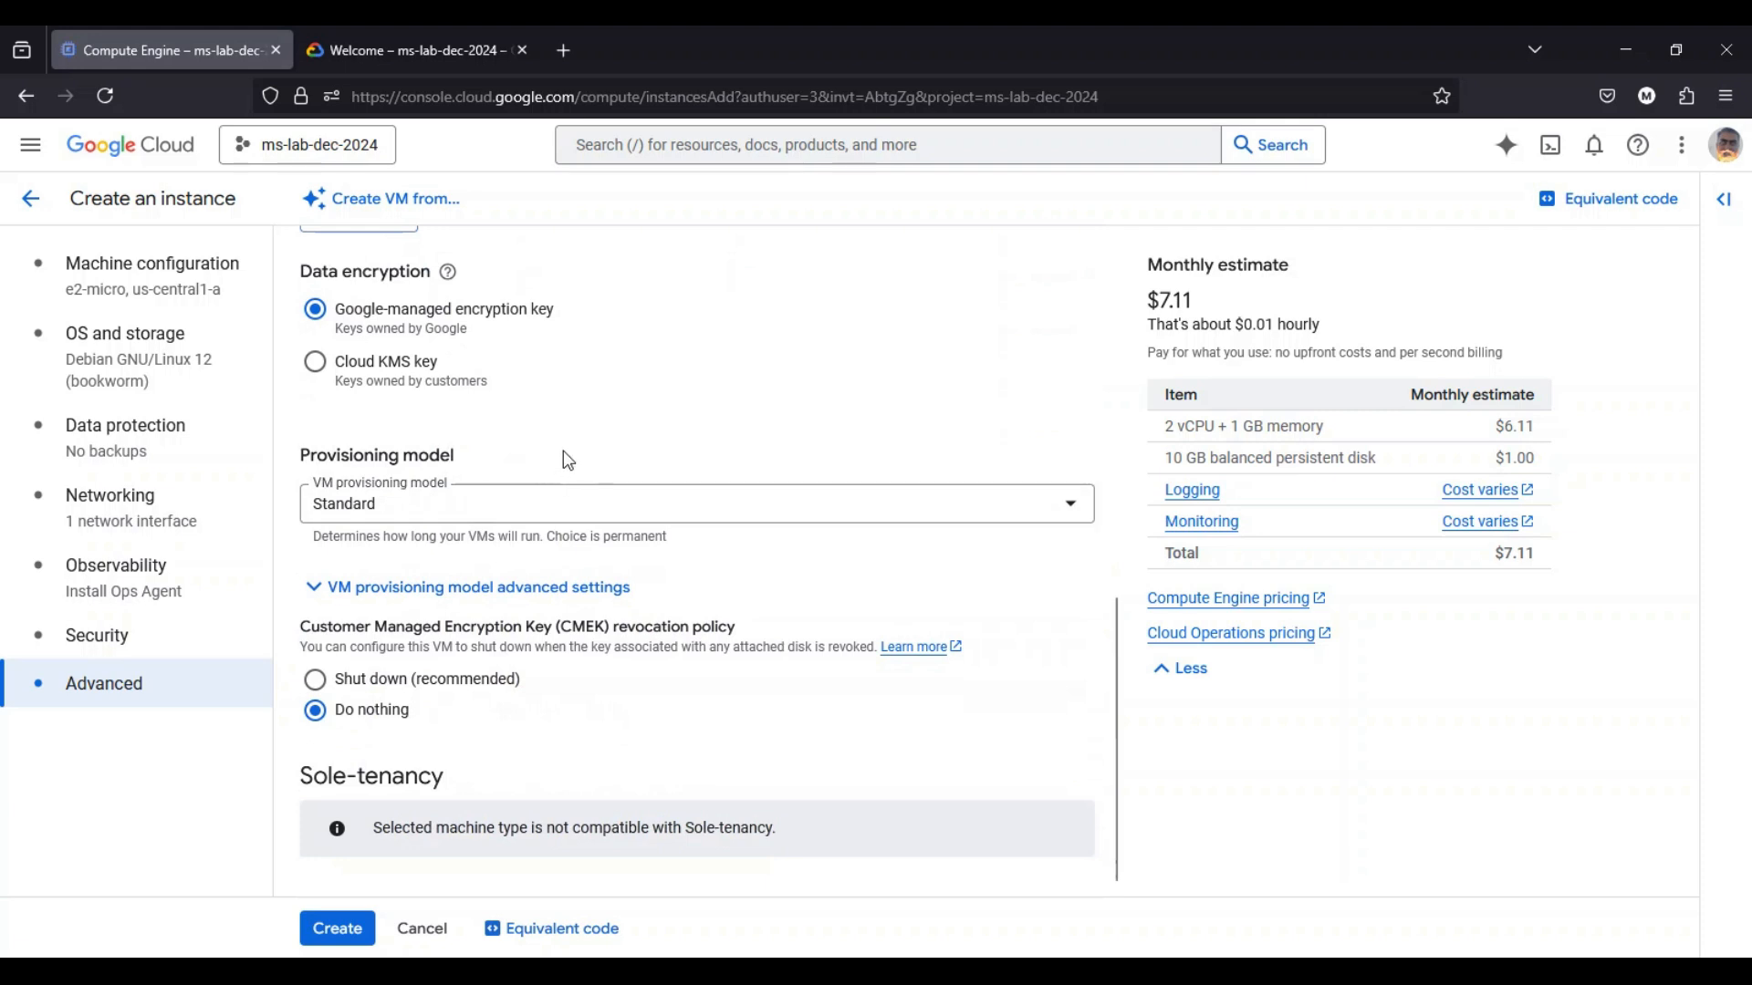
pyautogui.click(525, 512)
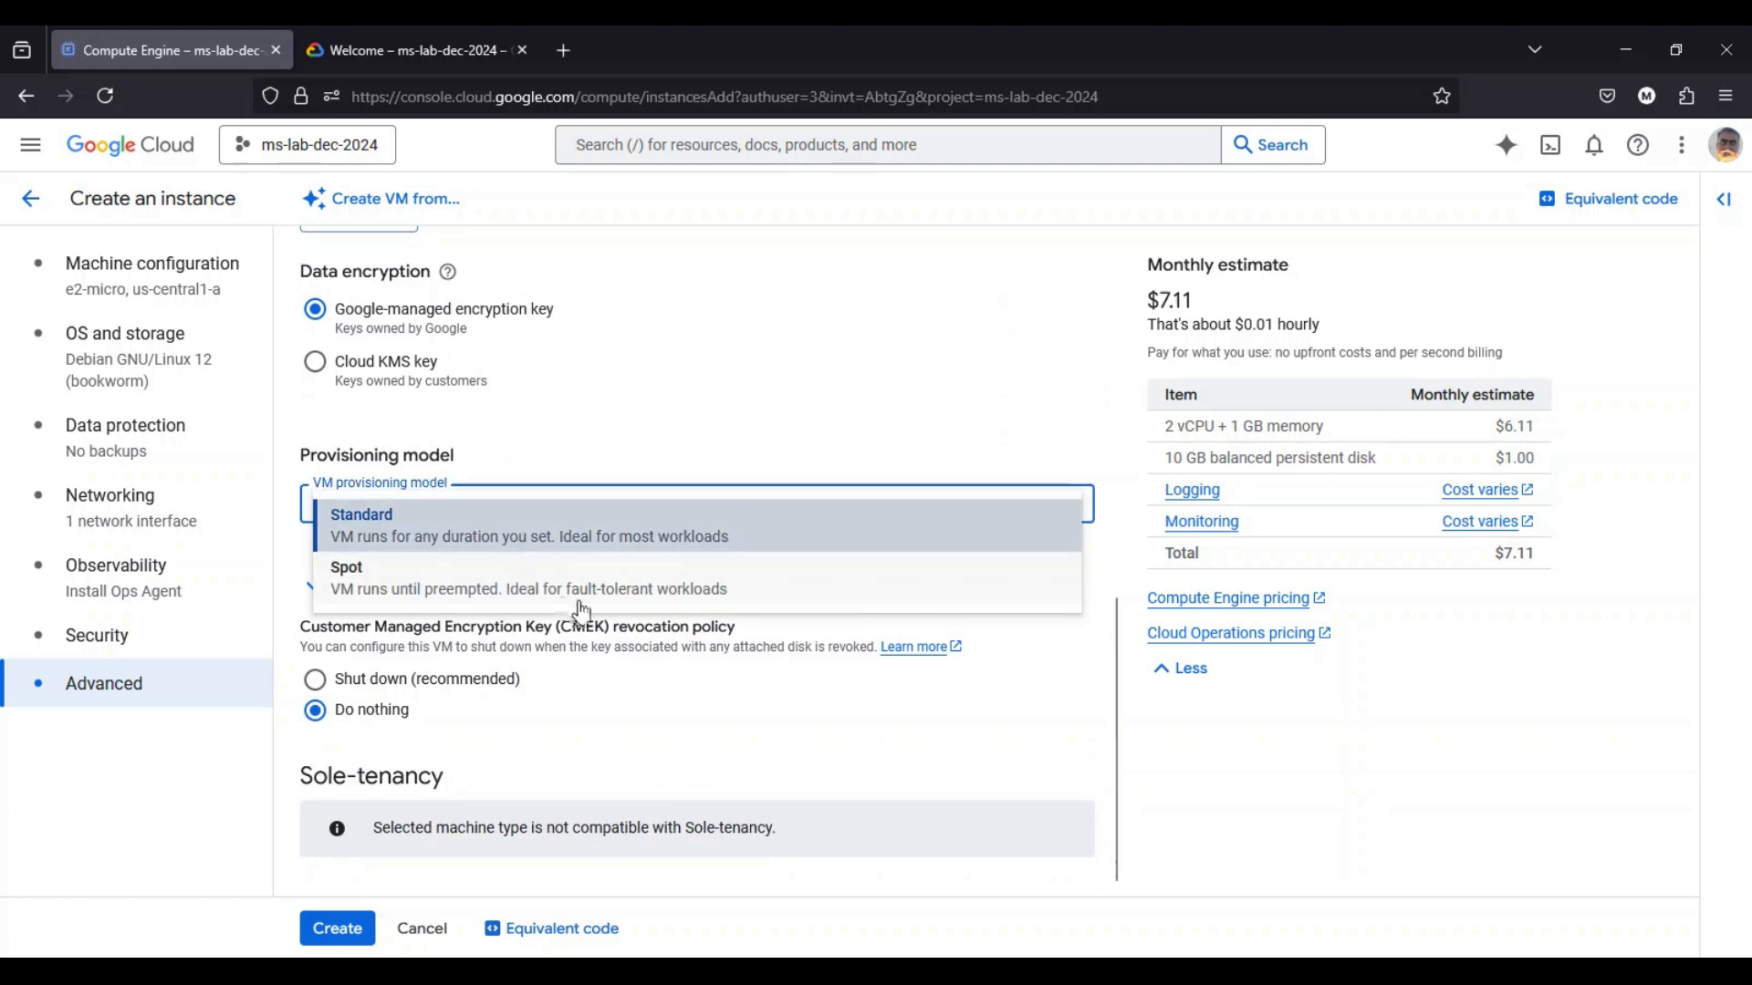
pyautogui.click(978, 413)
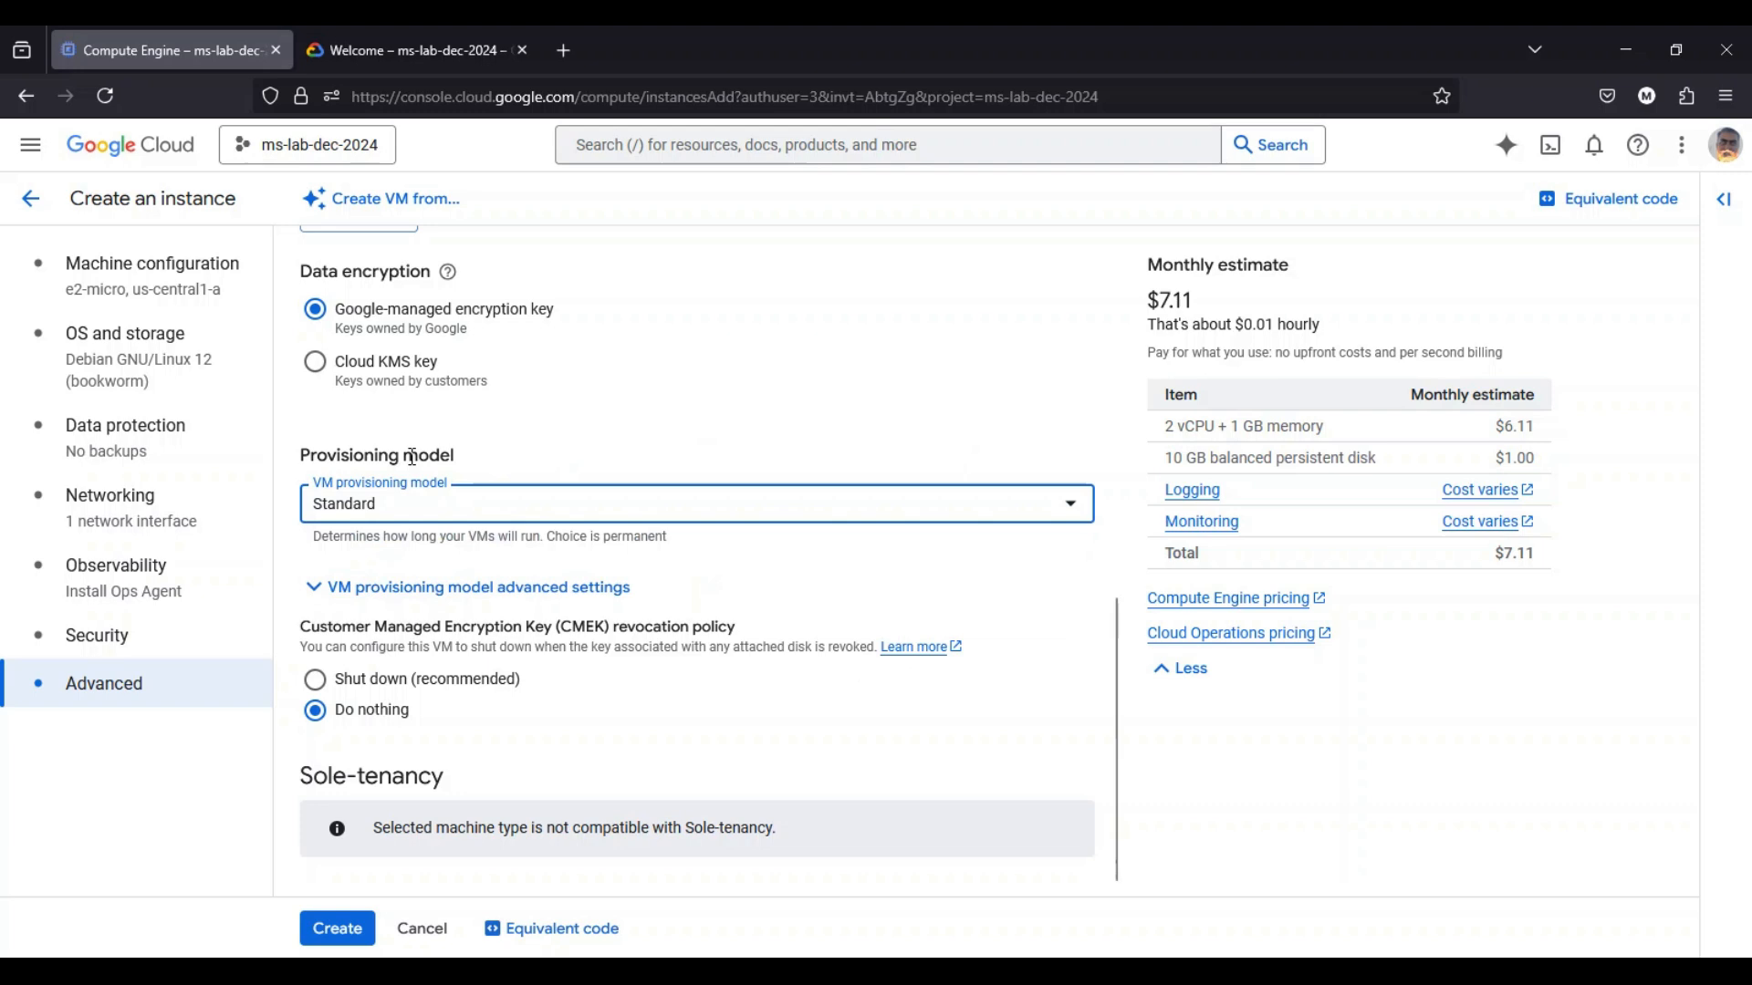
pyautogui.scroll(-1, 524, 463)
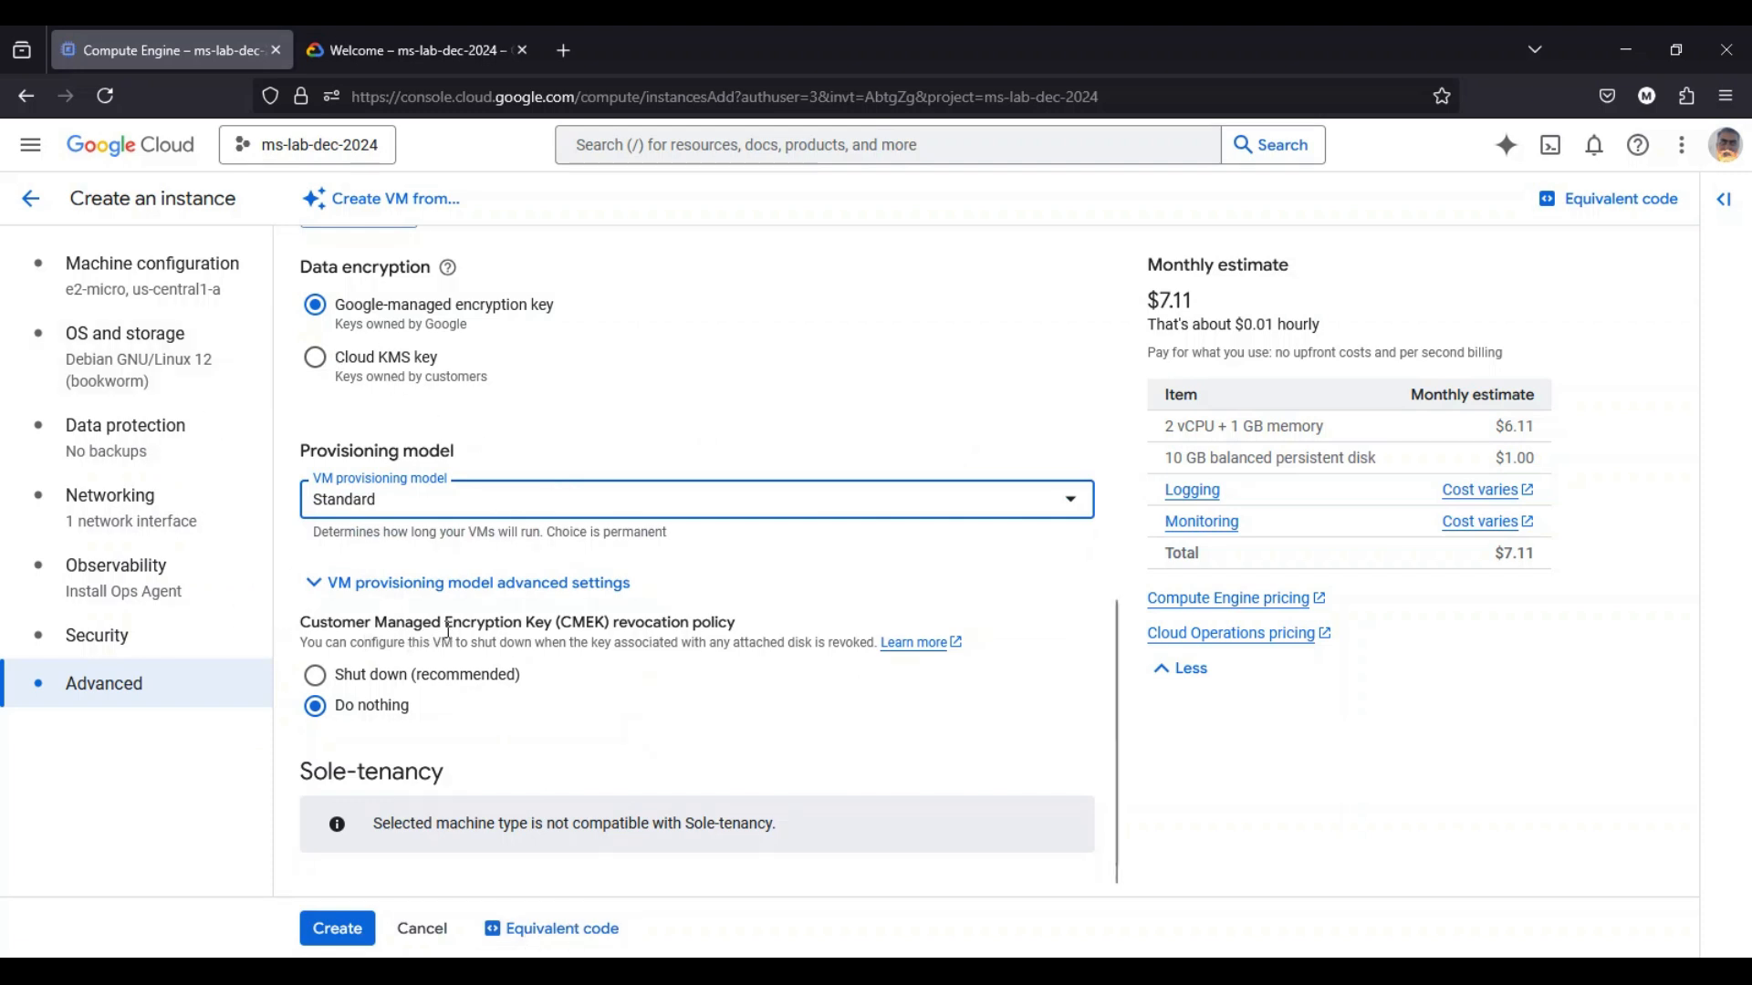
# Examine the equivalent code for creating the instance in its gcloud command line, REST and Terraform versions
pyautogui.click(542, 938)
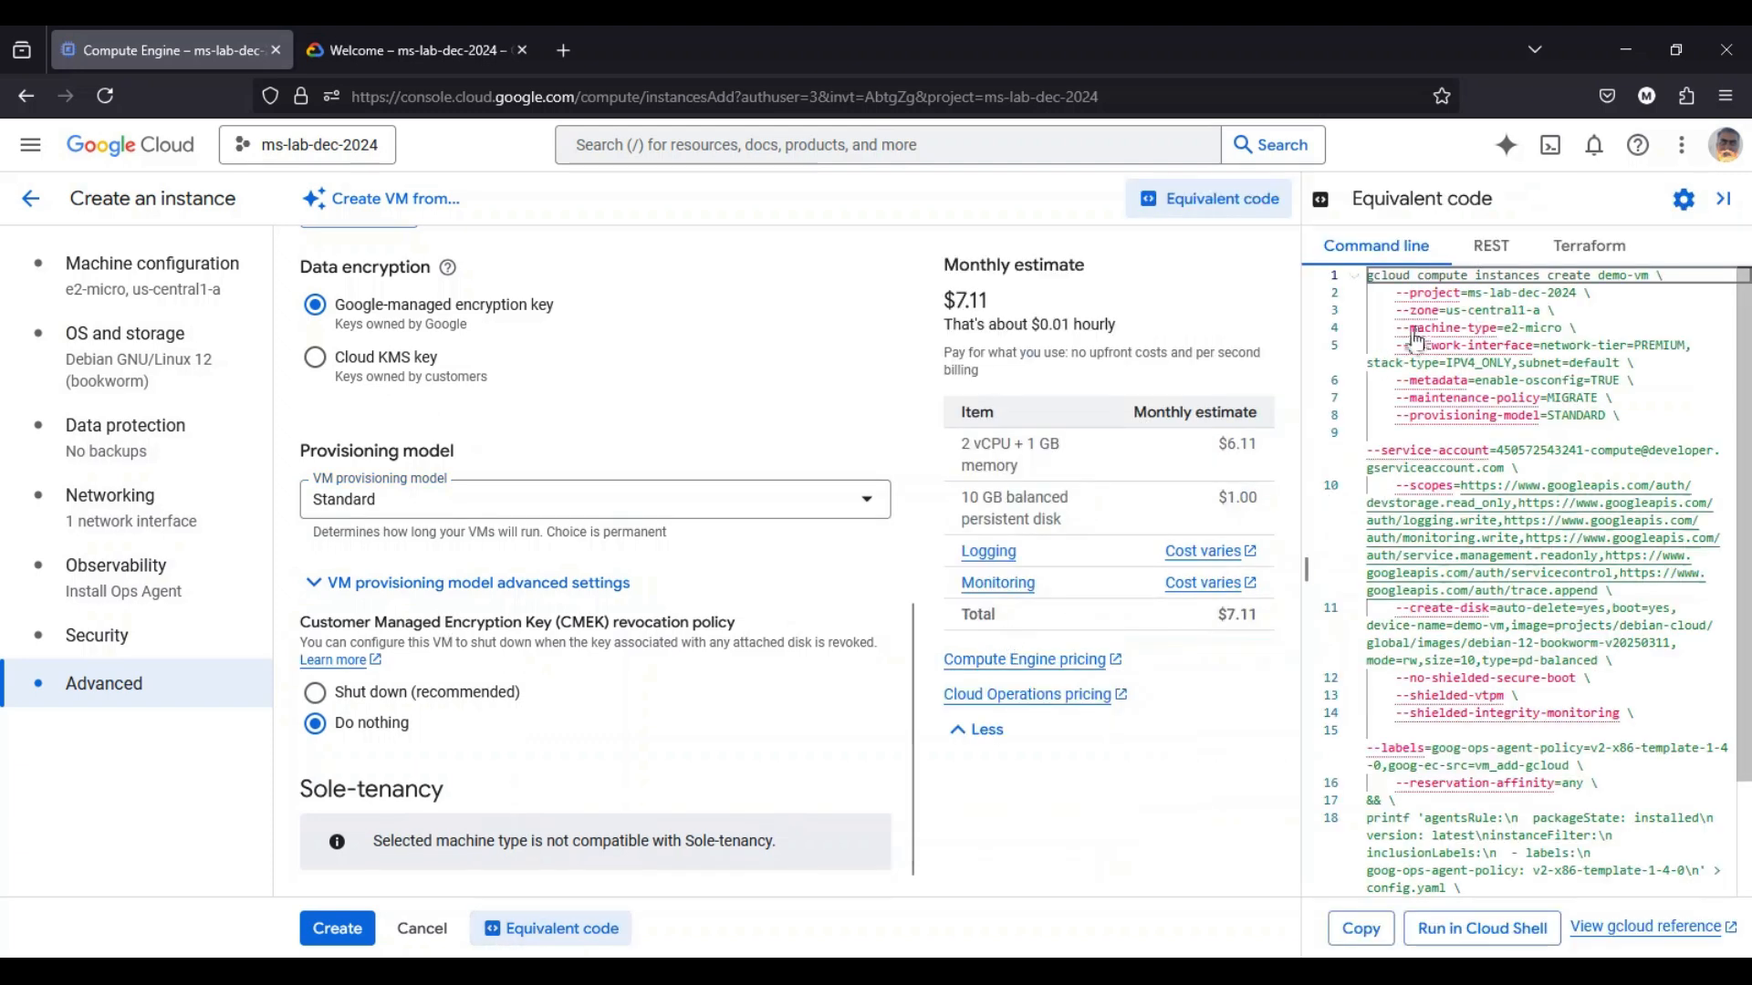
pyautogui.scroll(-3, 1420, 424)
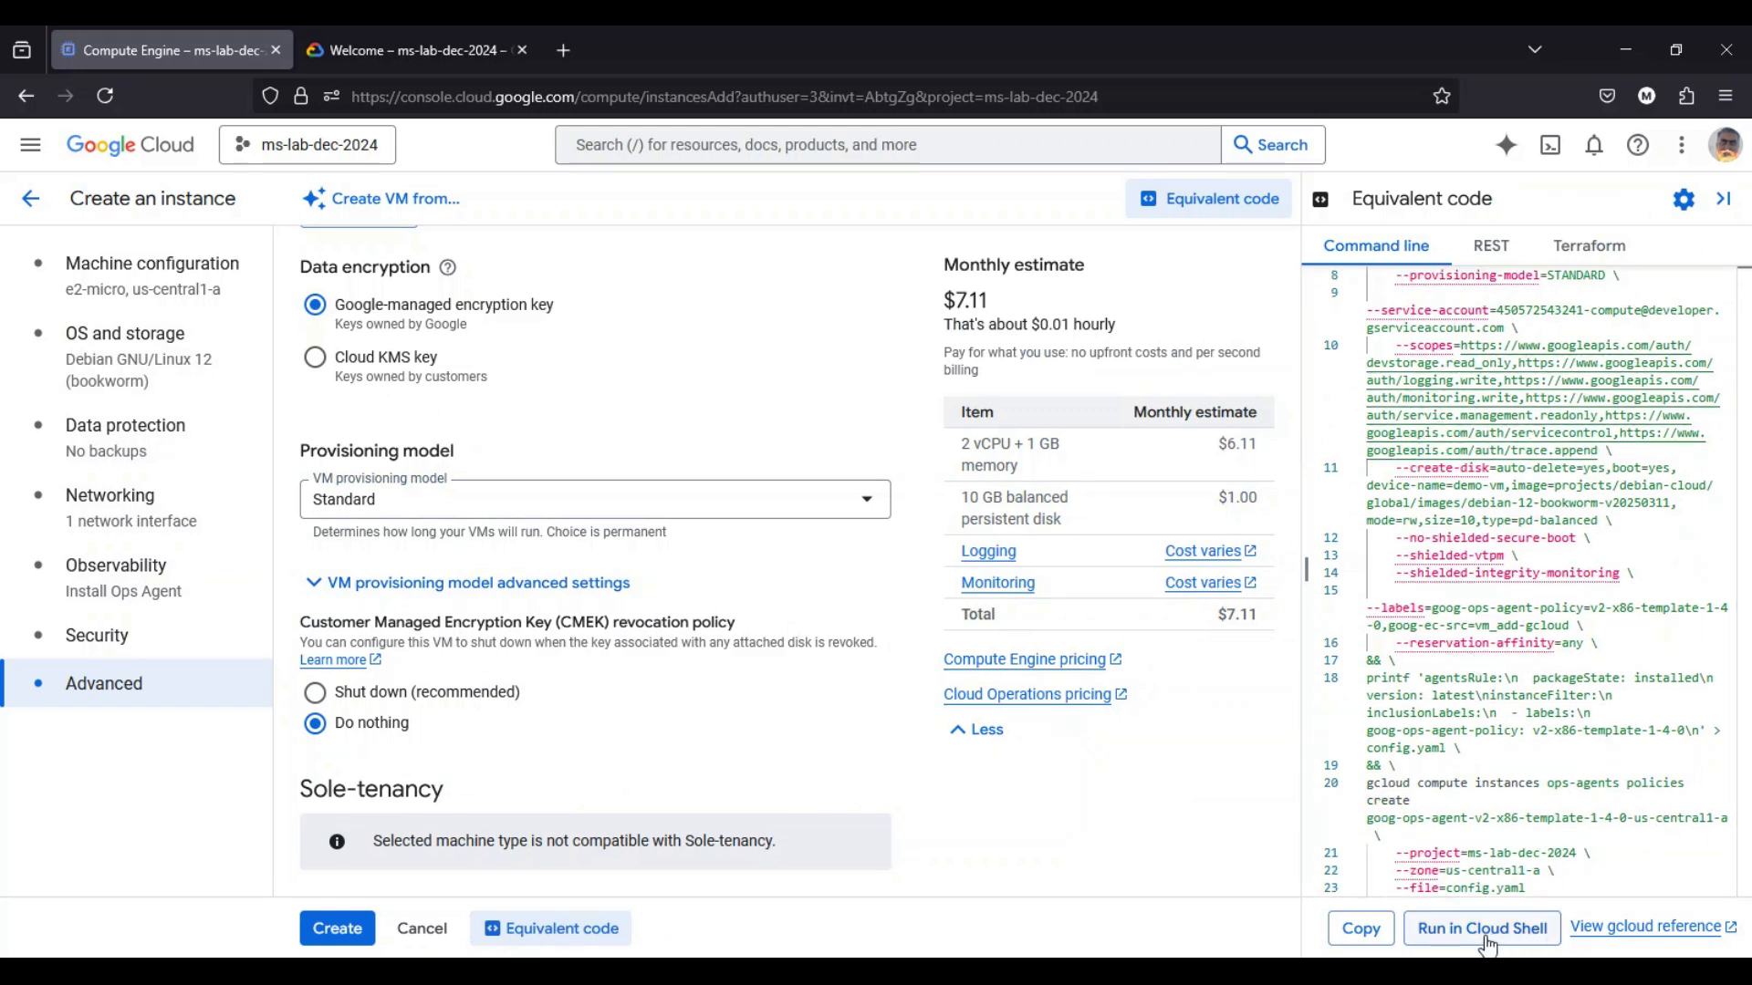
pyautogui.click(1490, 250)
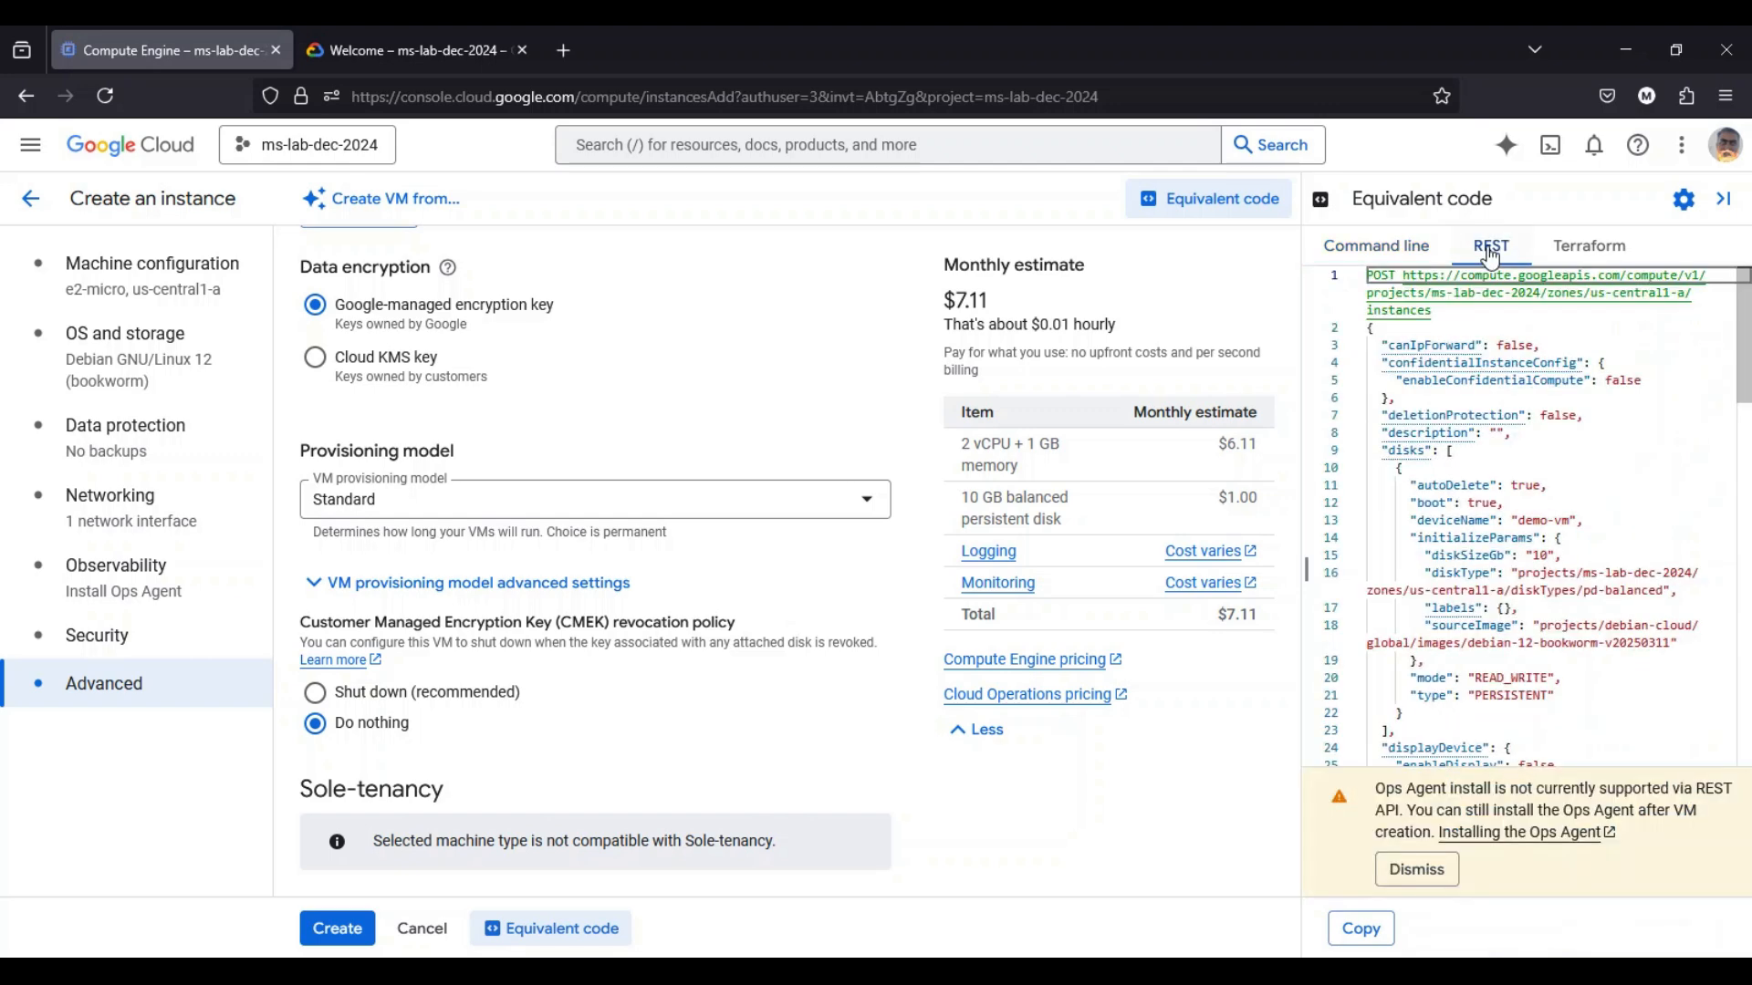
pyautogui.click(1586, 247)
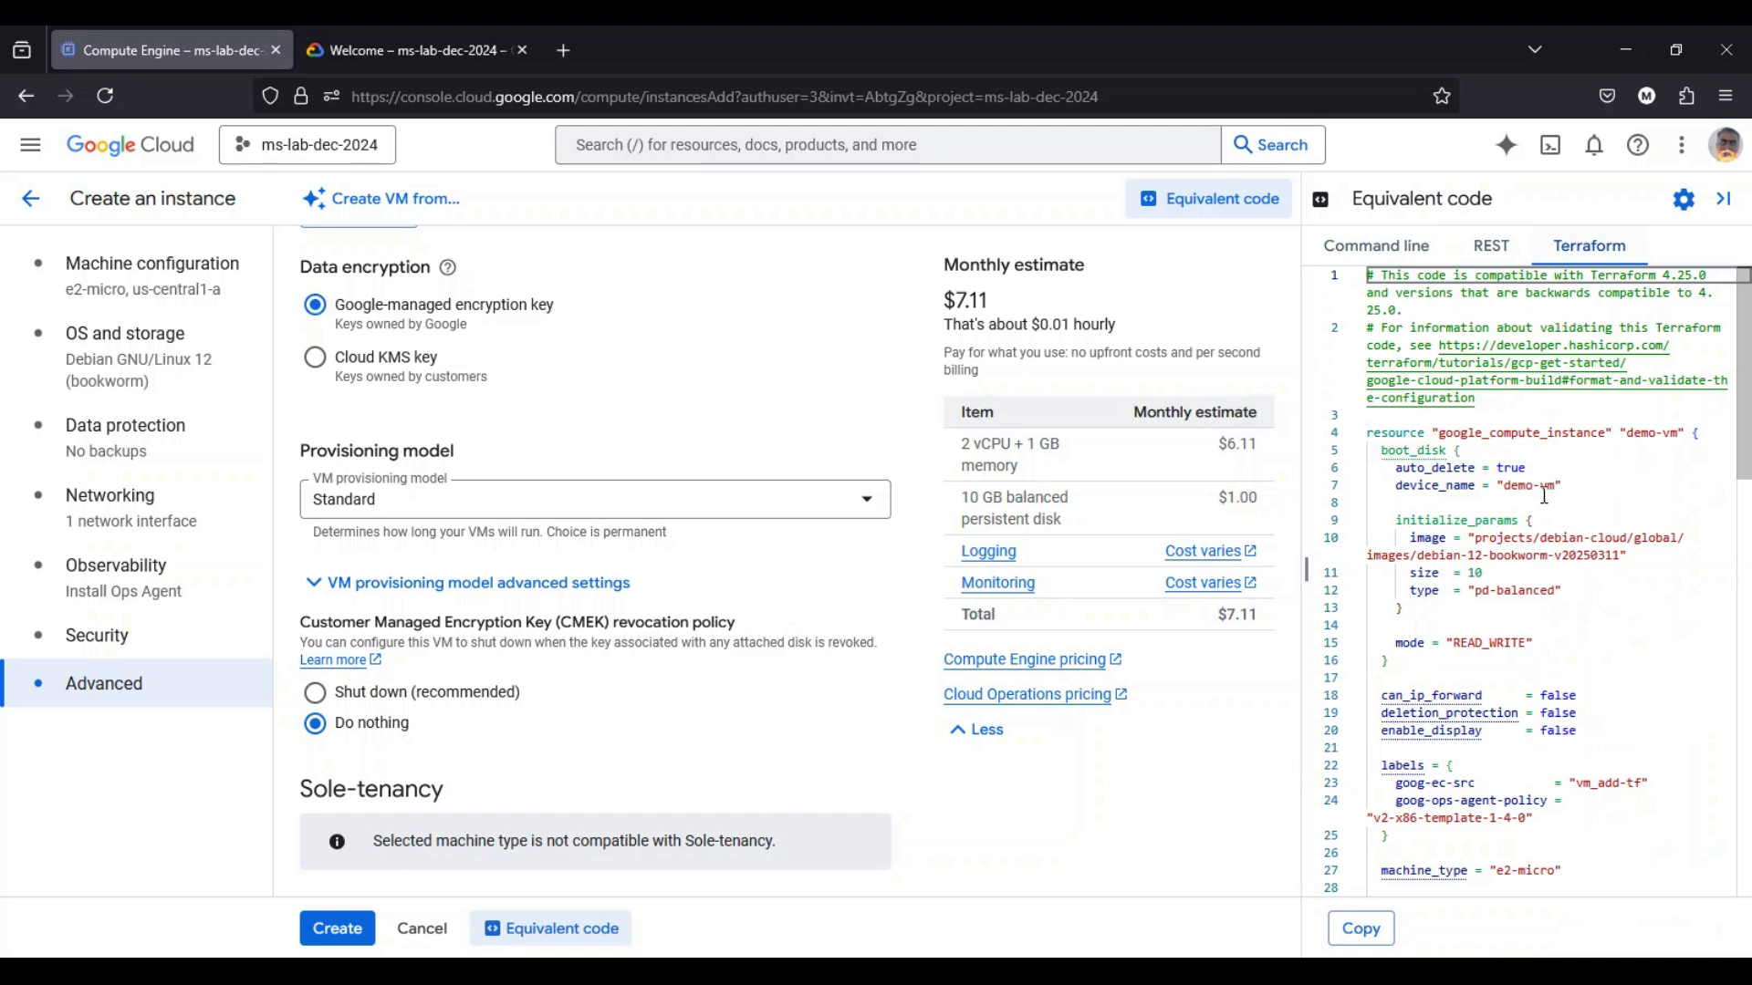
pyautogui.scroll(-5, 1545, 495)
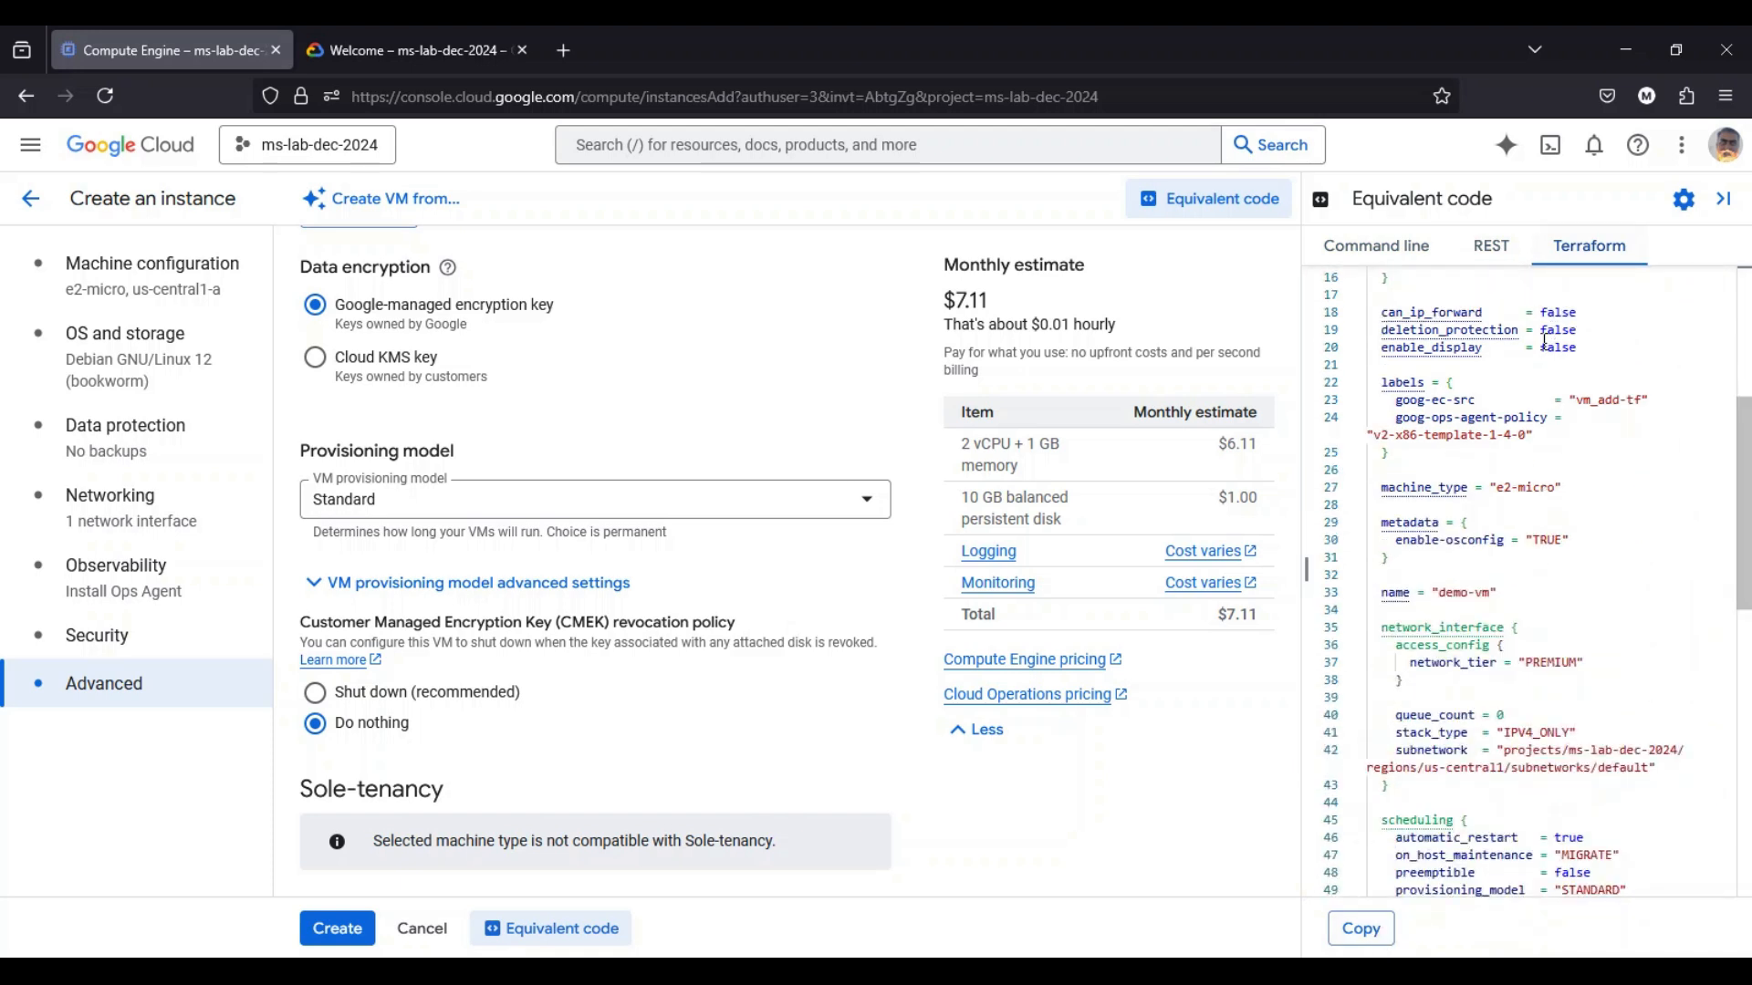
# Create the demo-vm instance and refresh the VM instances list to update its status
pyautogui.click(332, 930)
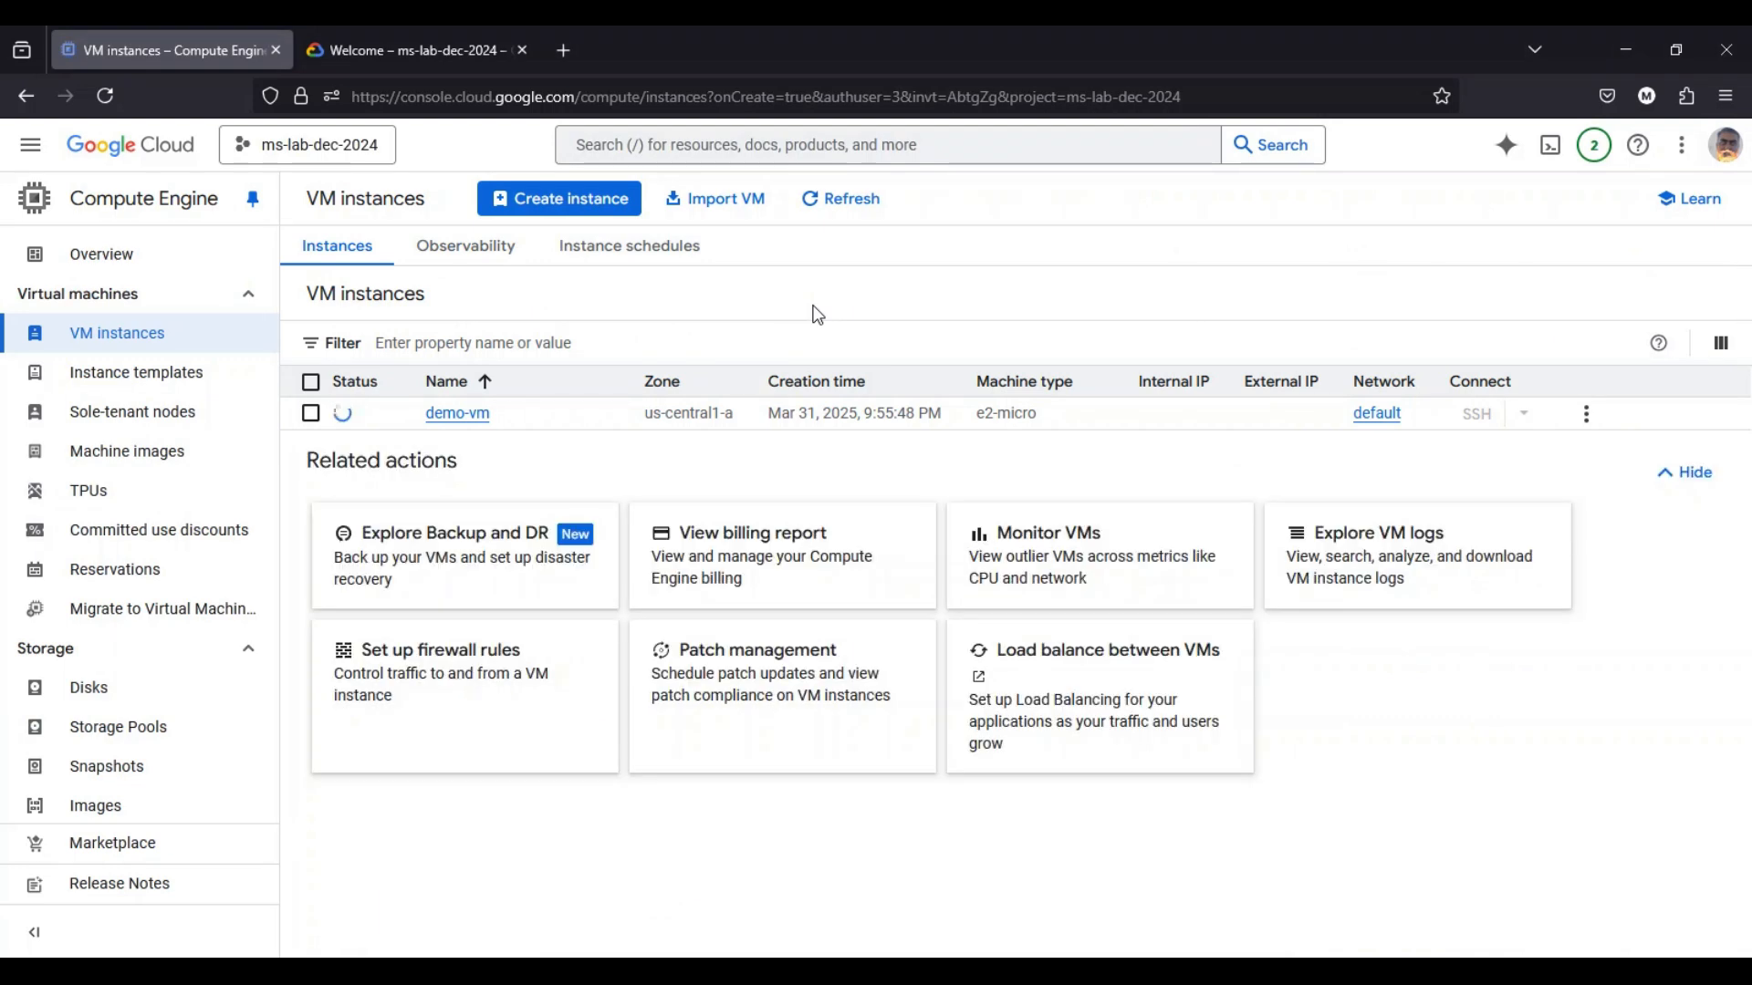
pyautogui.click(859, 204)
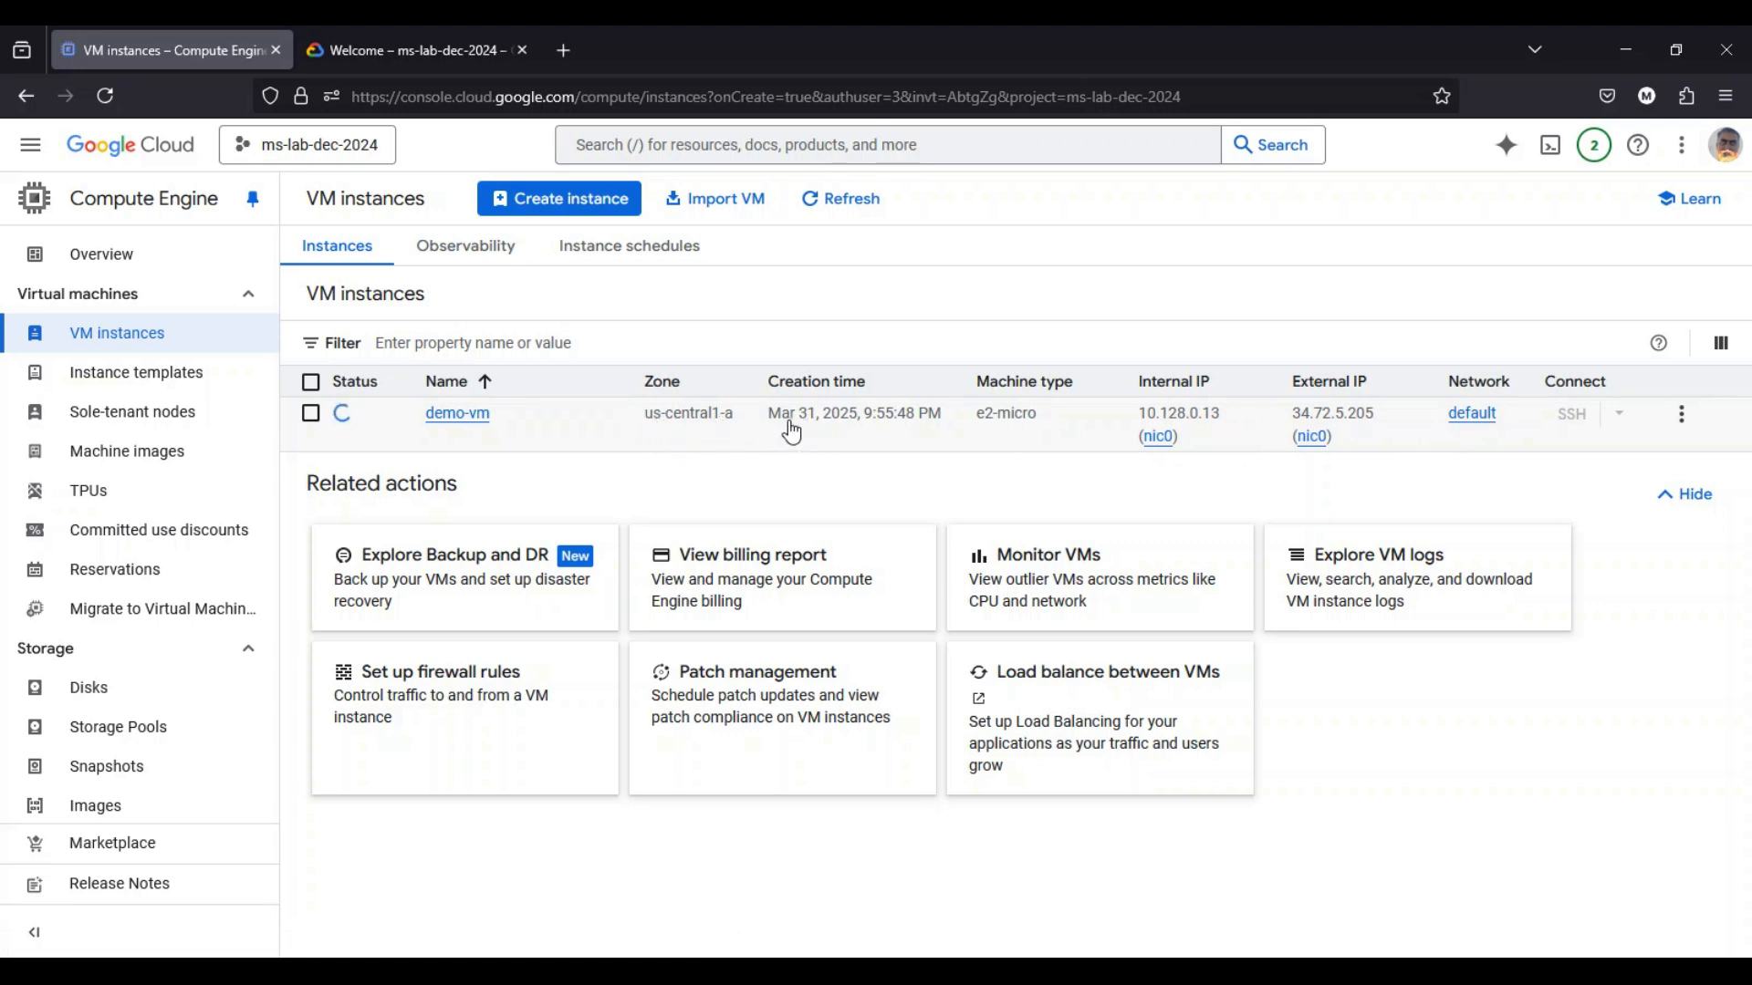
pyautogui.click(836, 214)
# Open an SSH-in-browser session to demo-vm, authorize it with the Google account and retry the connection
pyautogui.click(1622, 422)
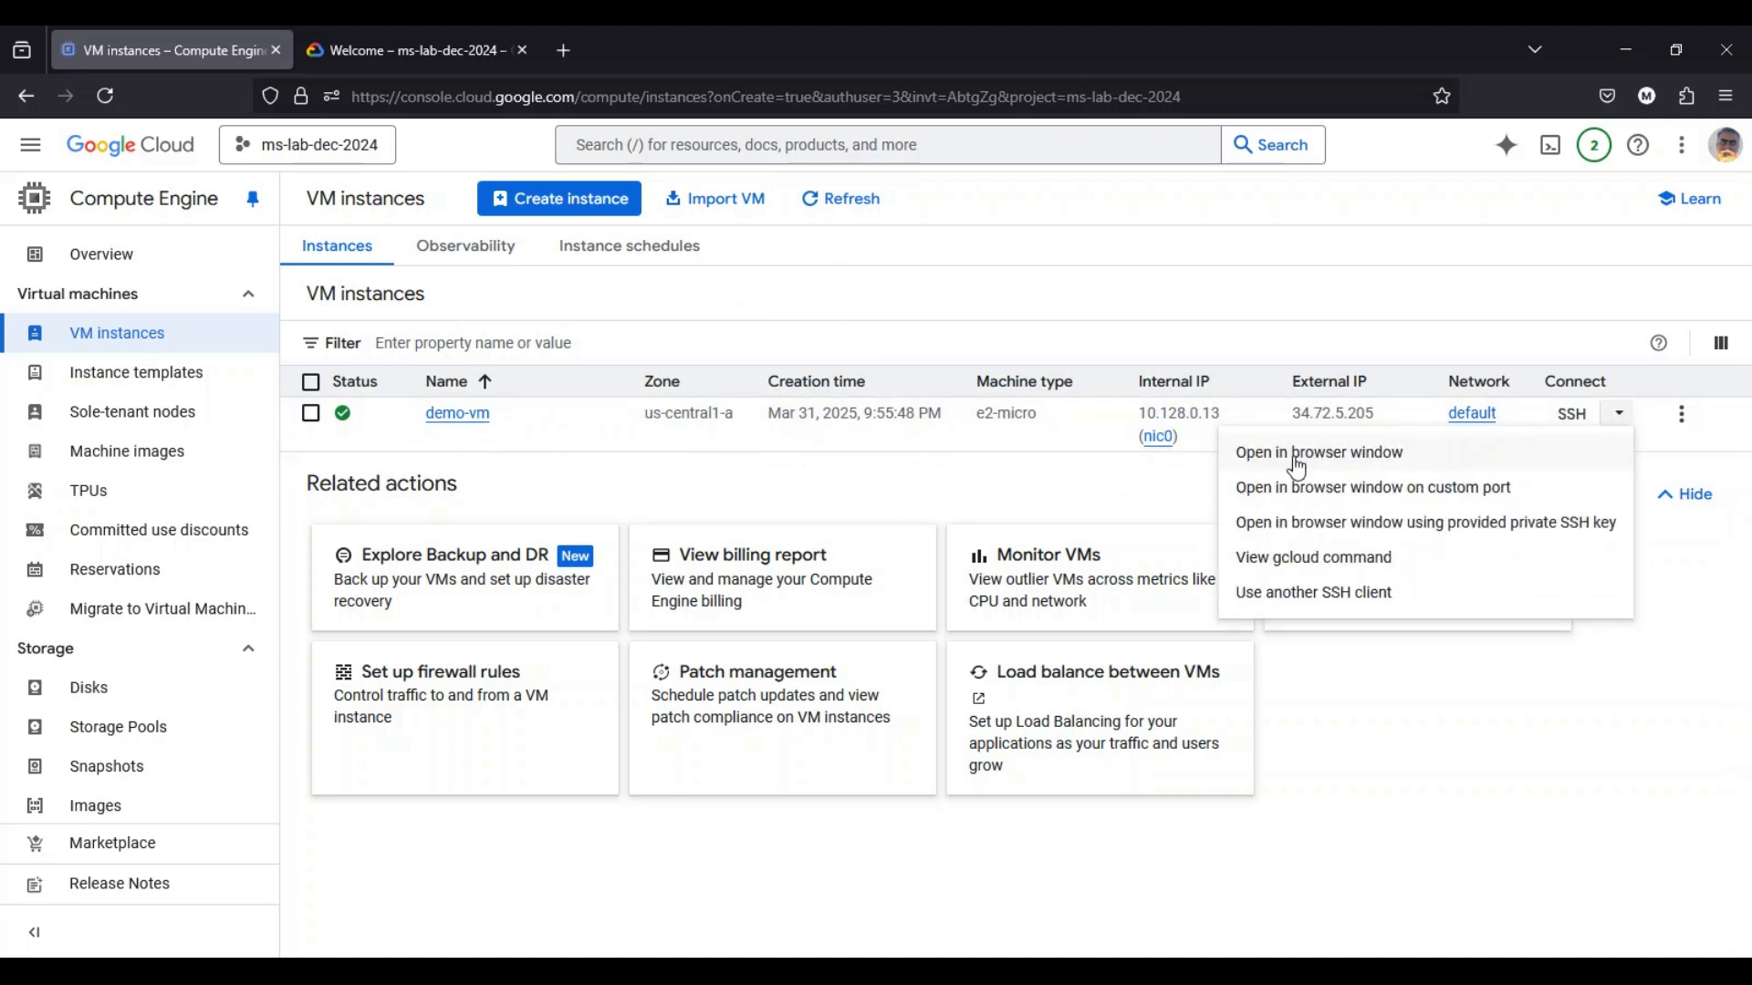
pyautogui.click(1373, 684)
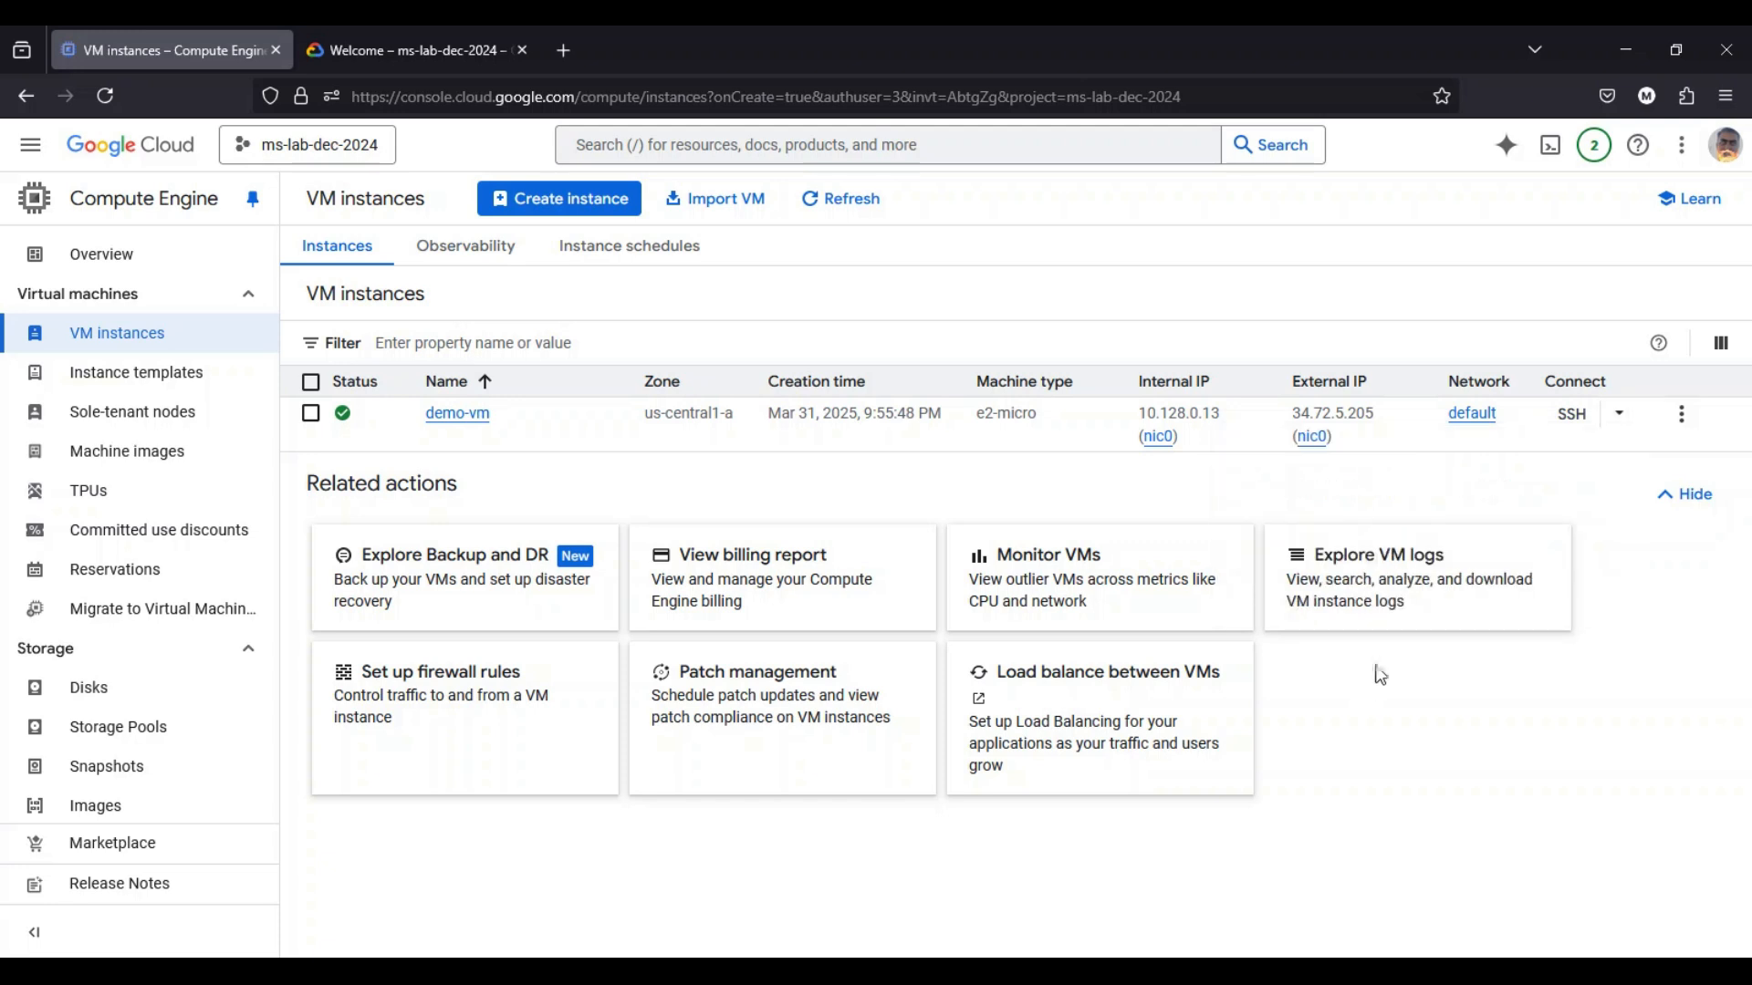
pyautogui.click(1575, 418)
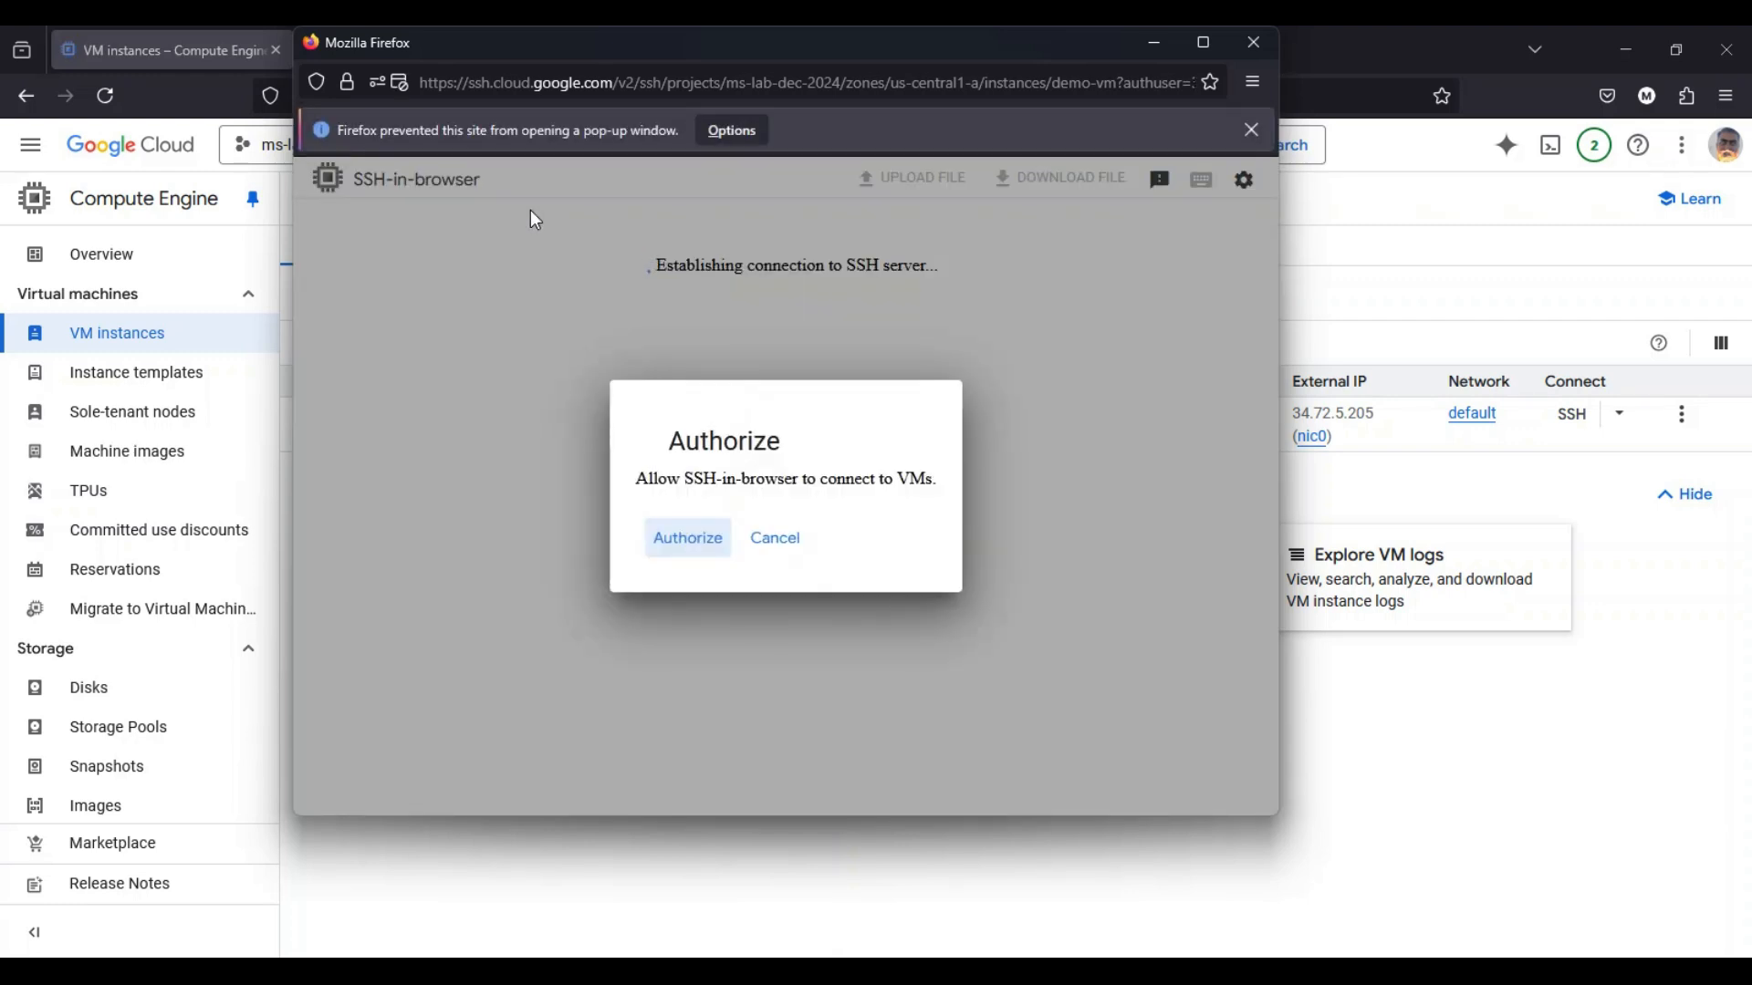
pyautogui.click(695, 542)
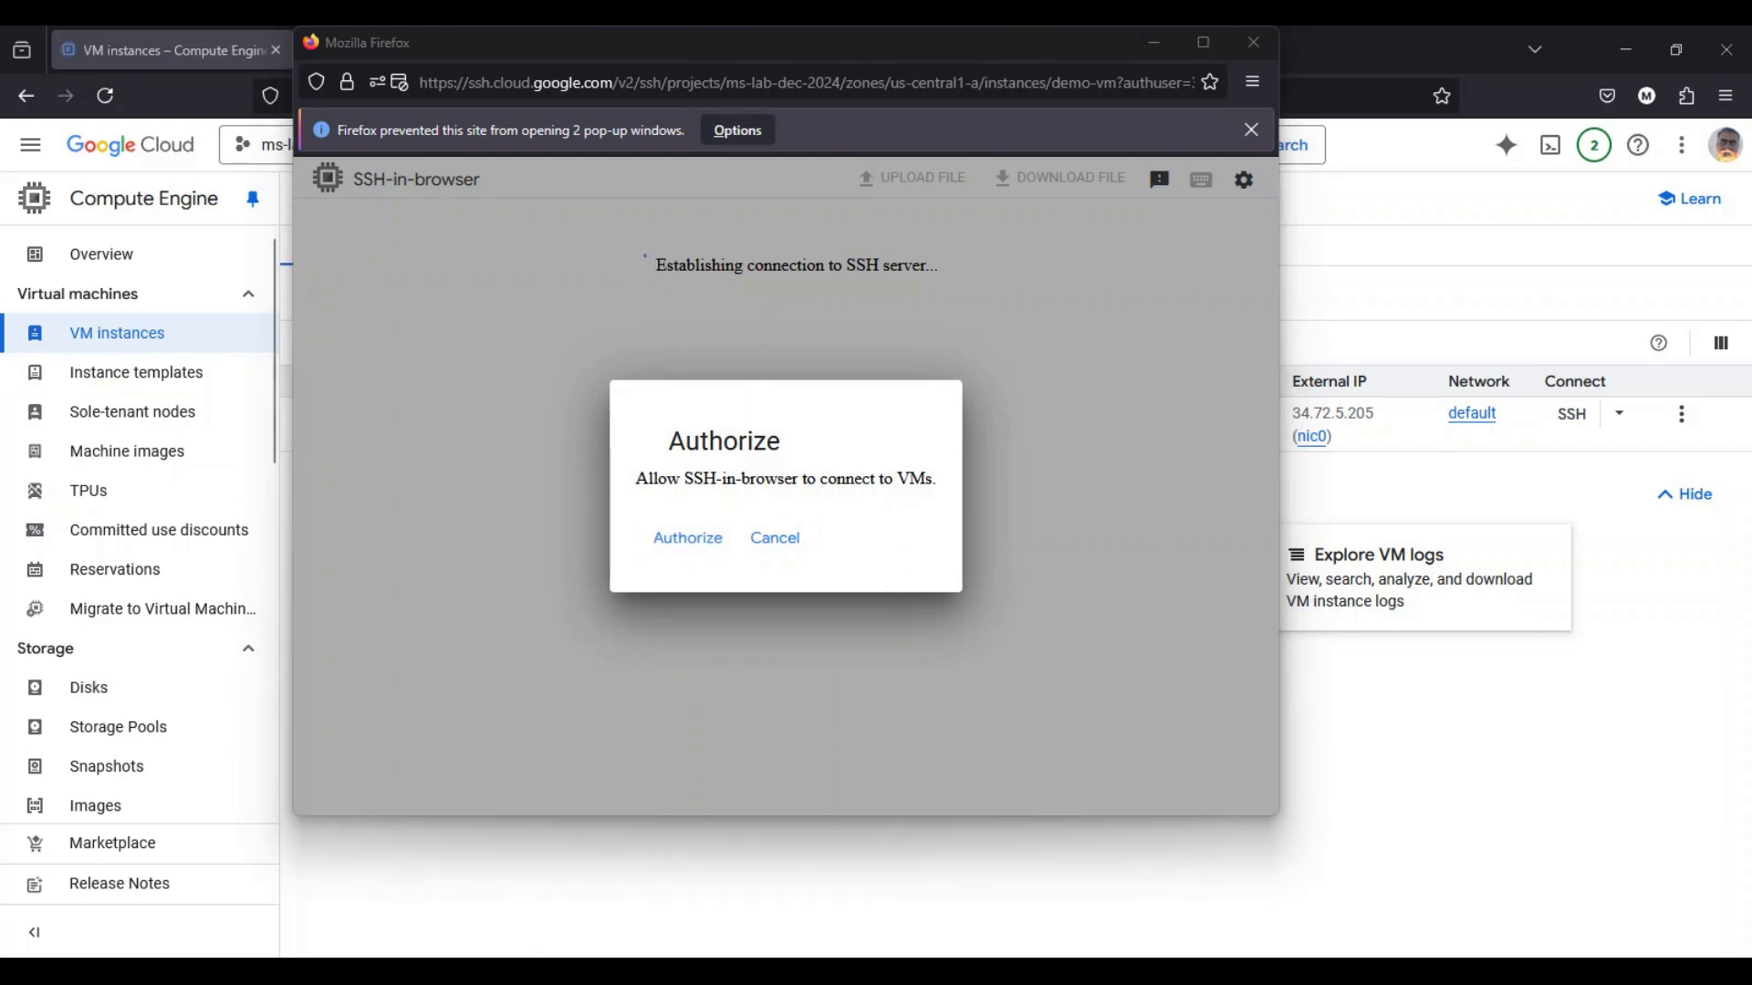
pyautogui.click(687, 536)
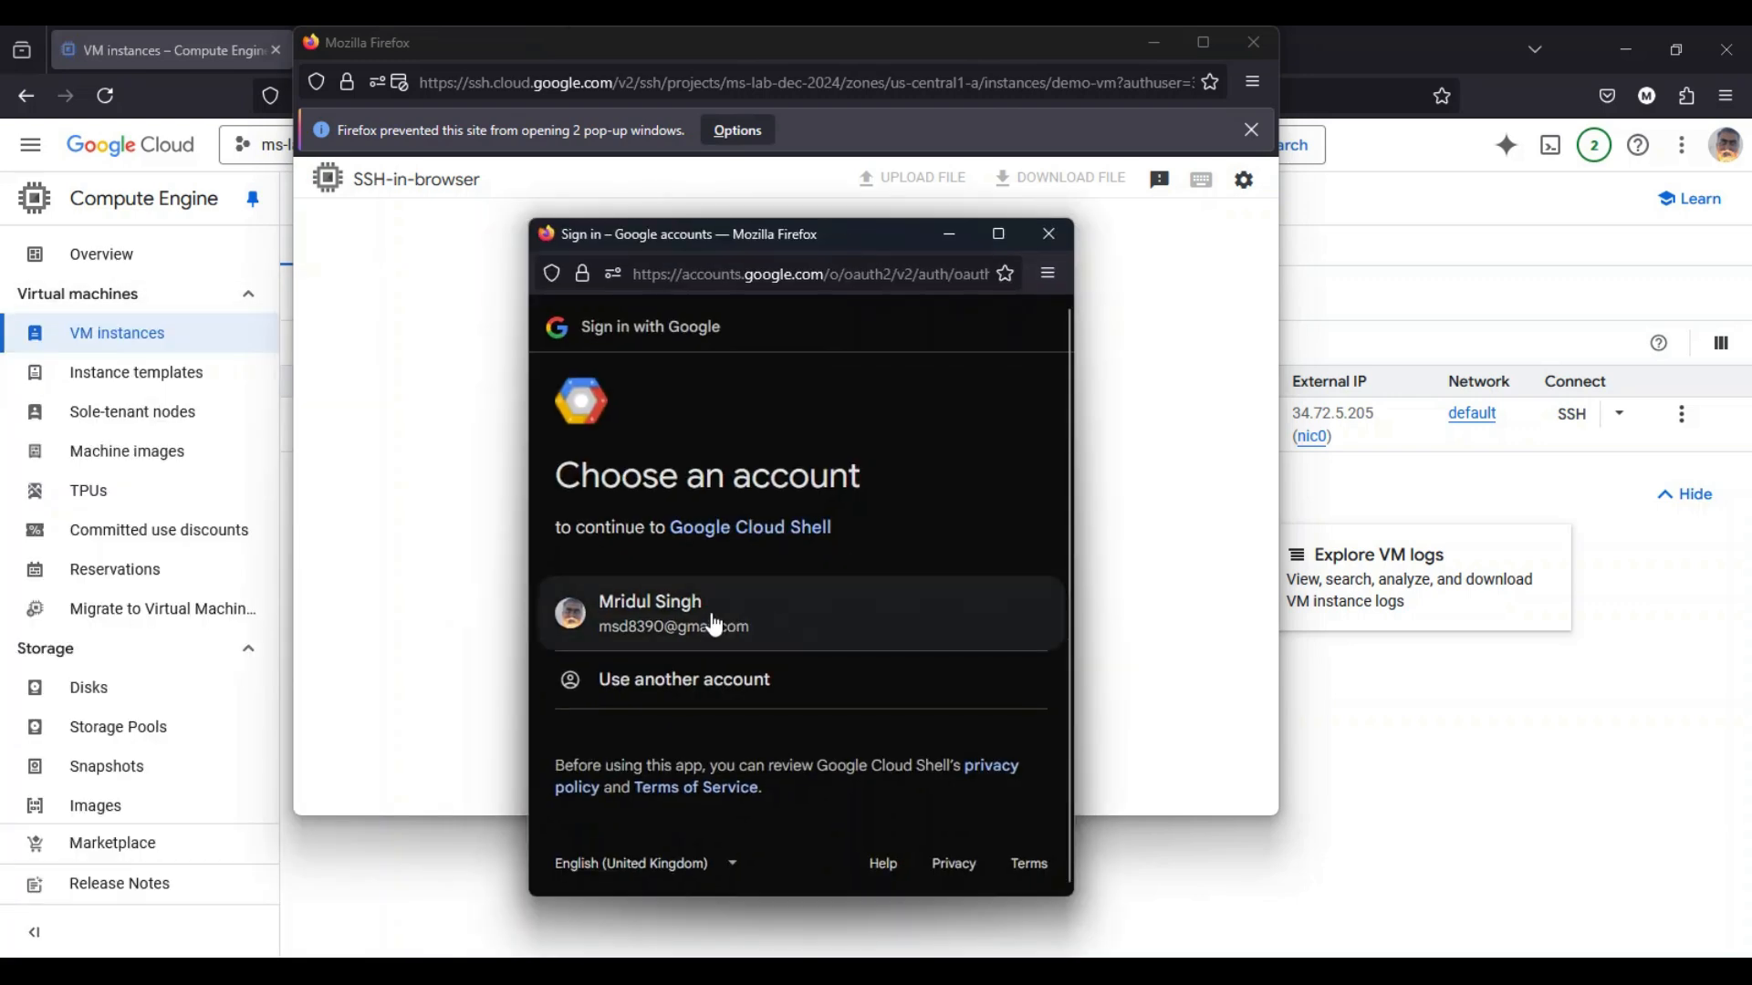
pyautogui.click(714, 624)
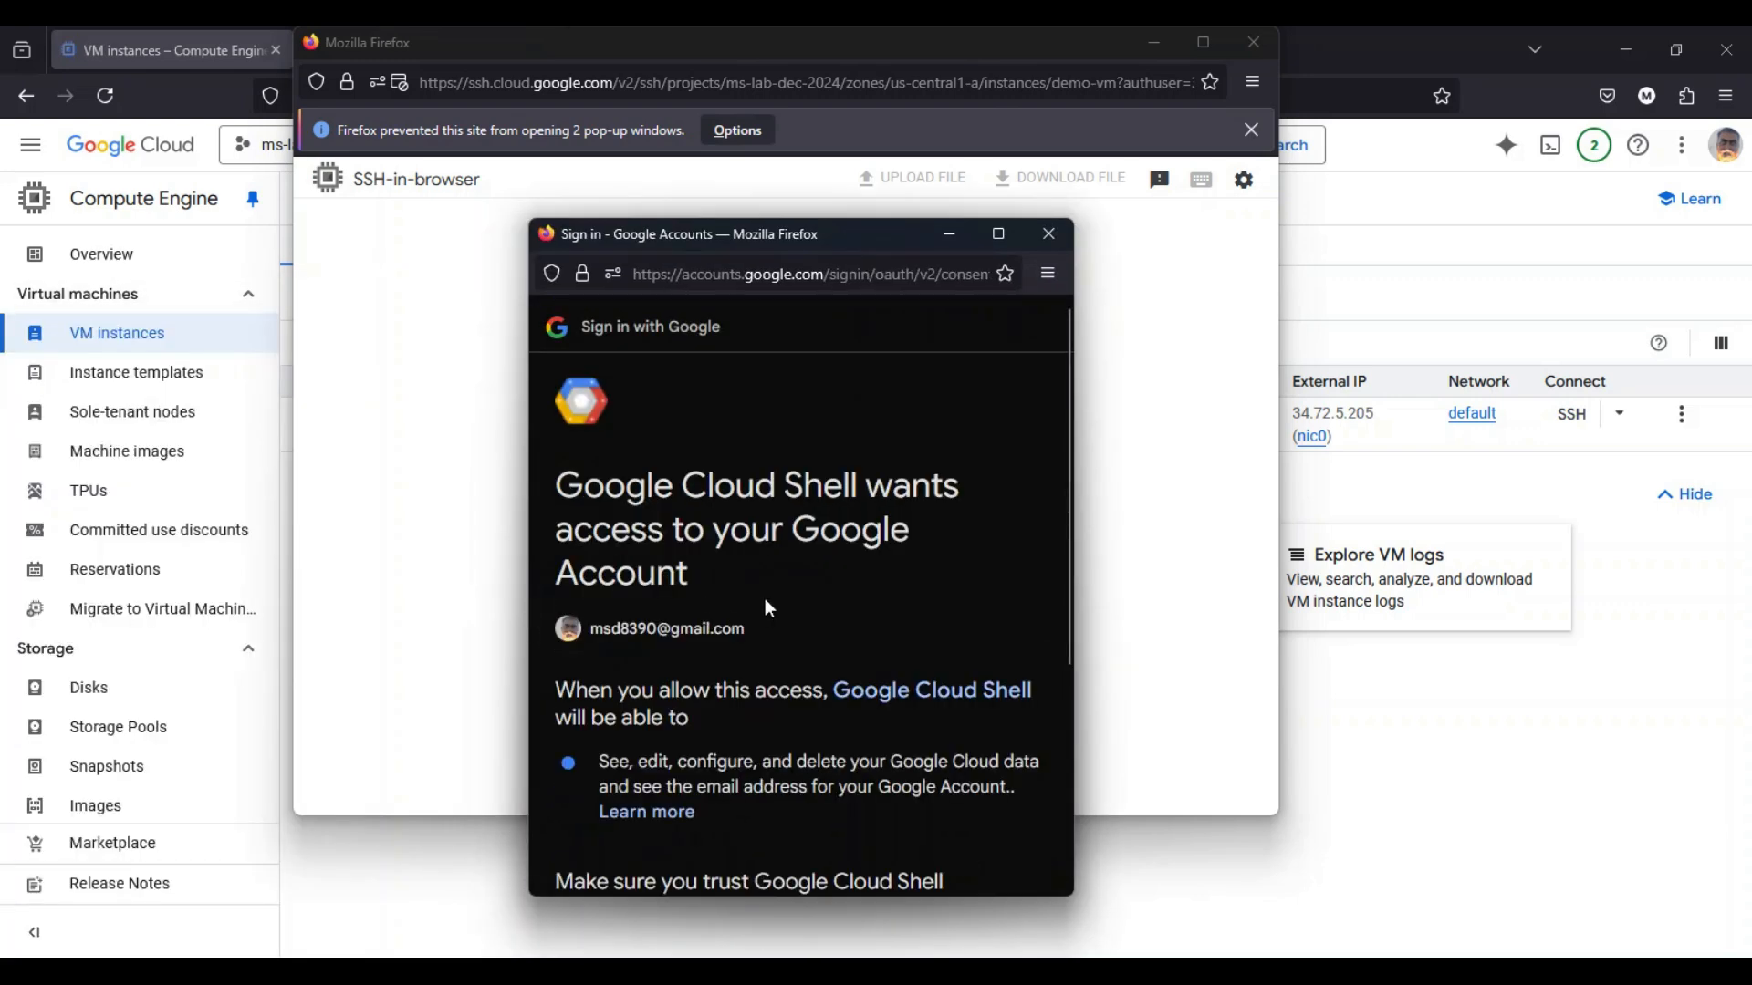
pyautogui.scroll(-3, 765, 599)
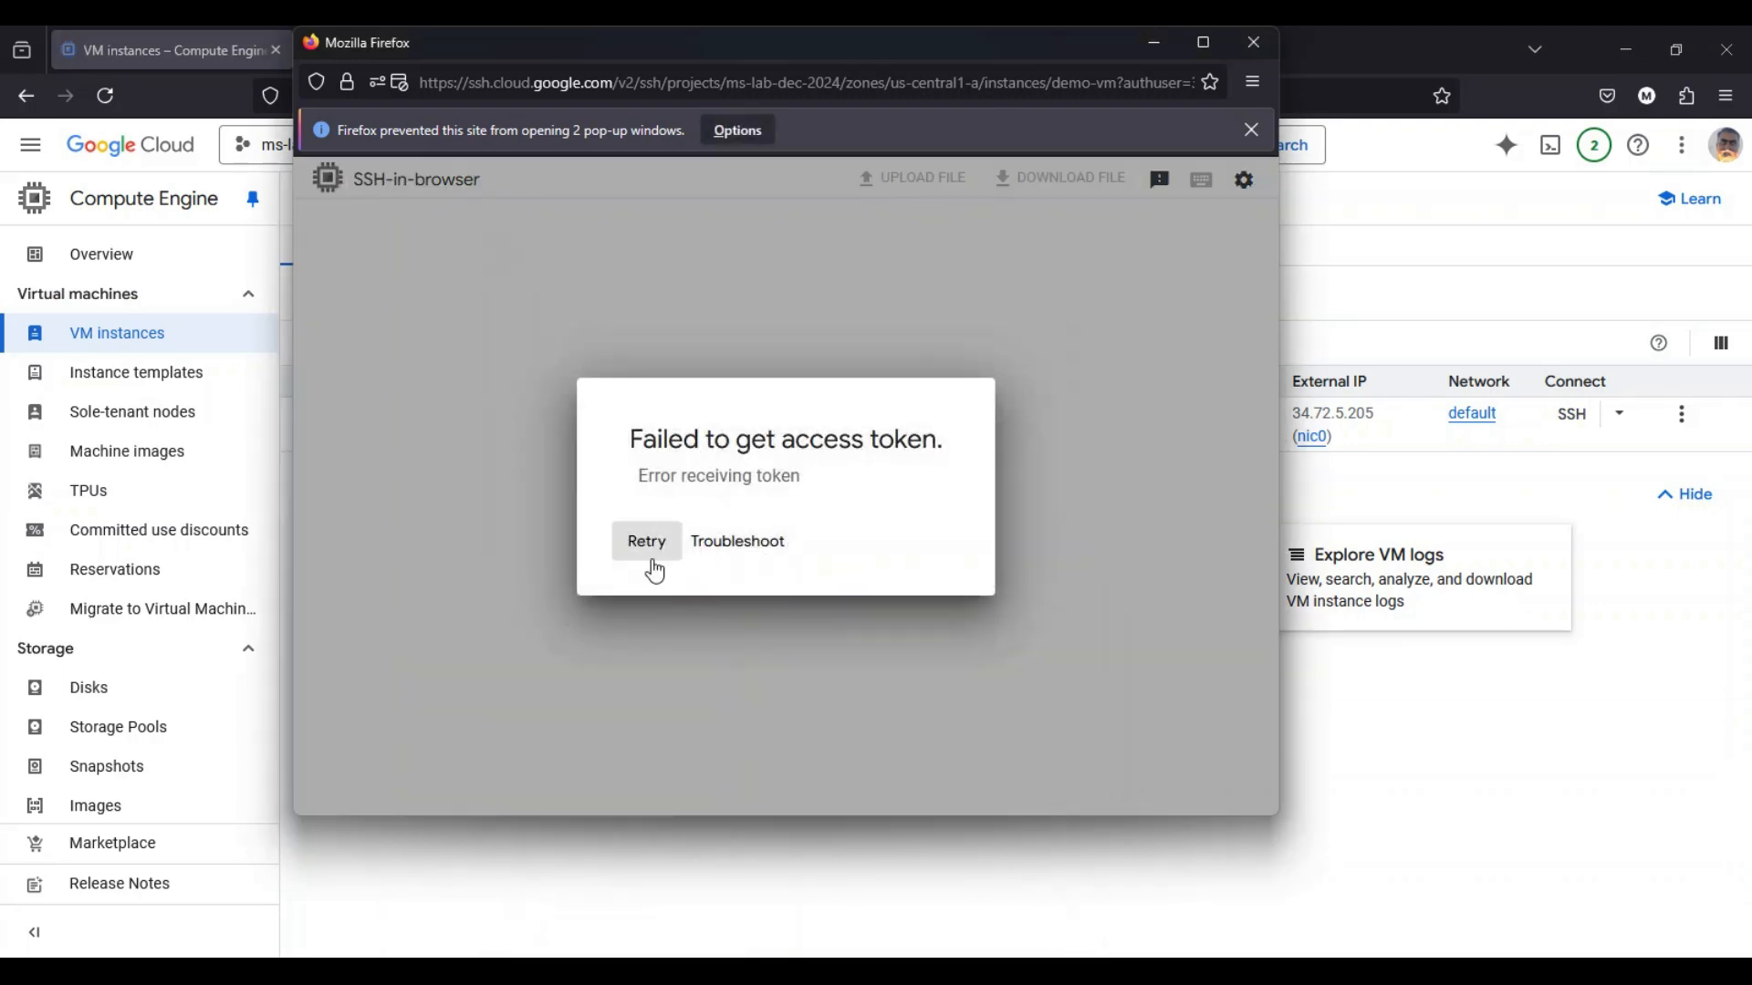
pyautogui.click(644, 544)
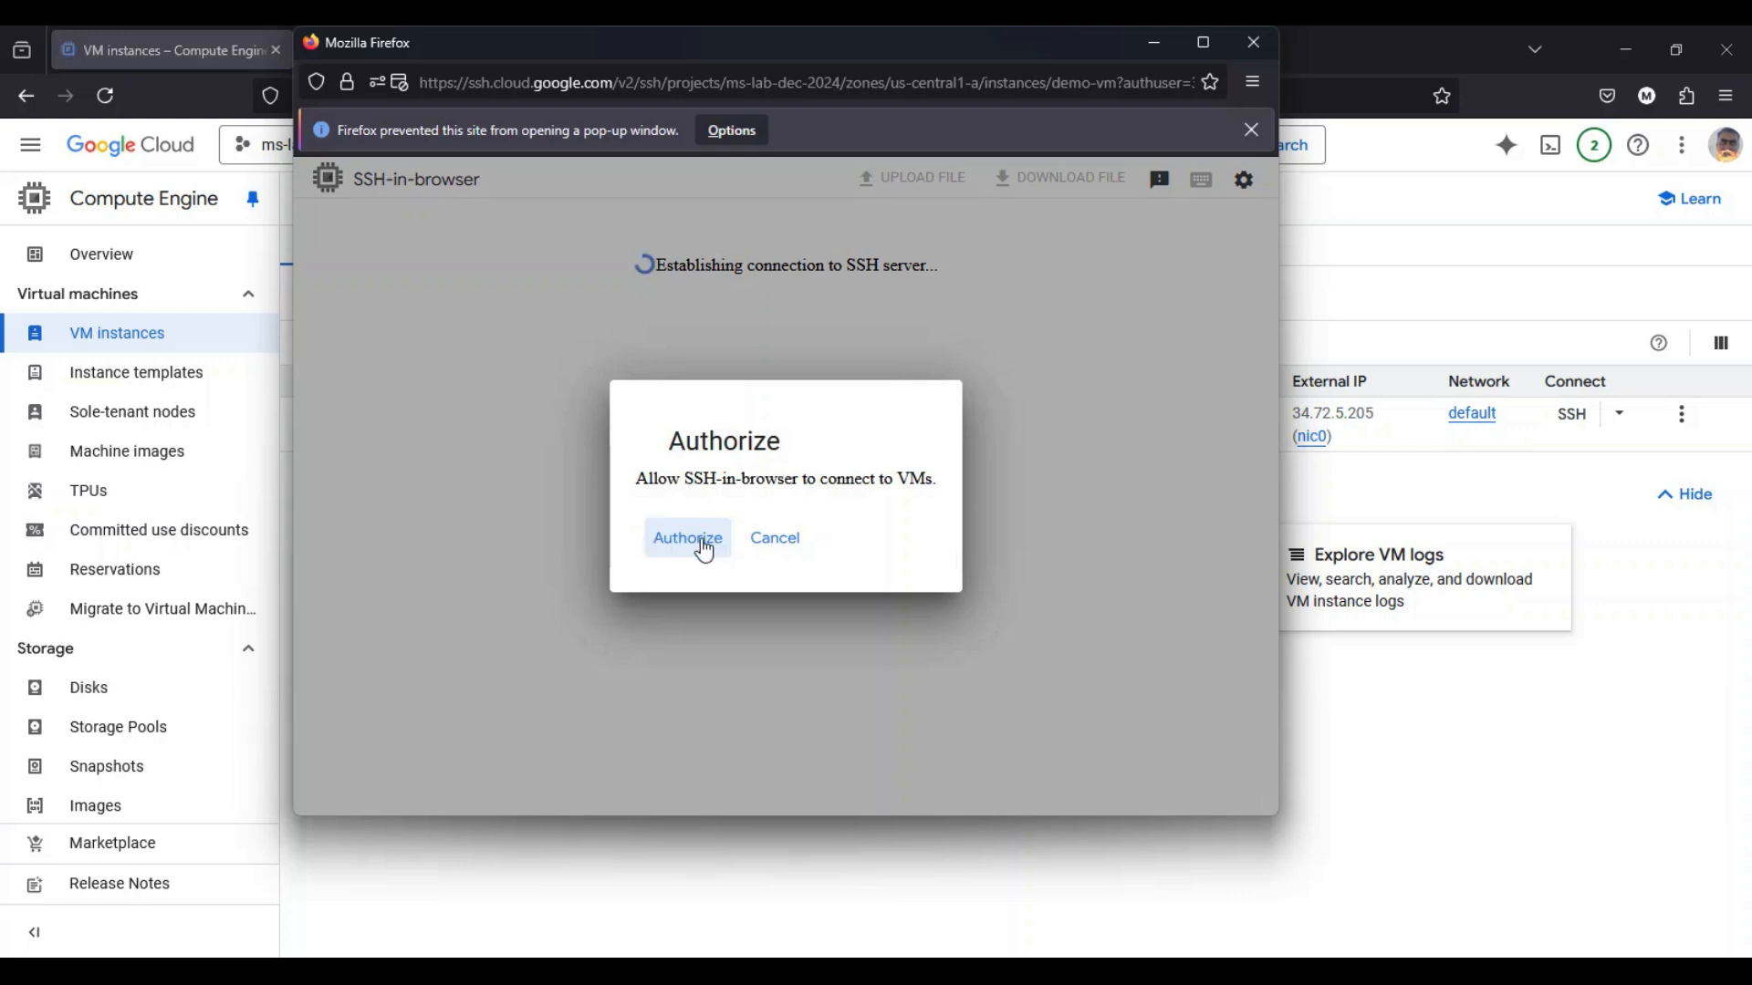
pyautogui.click(694, 540)
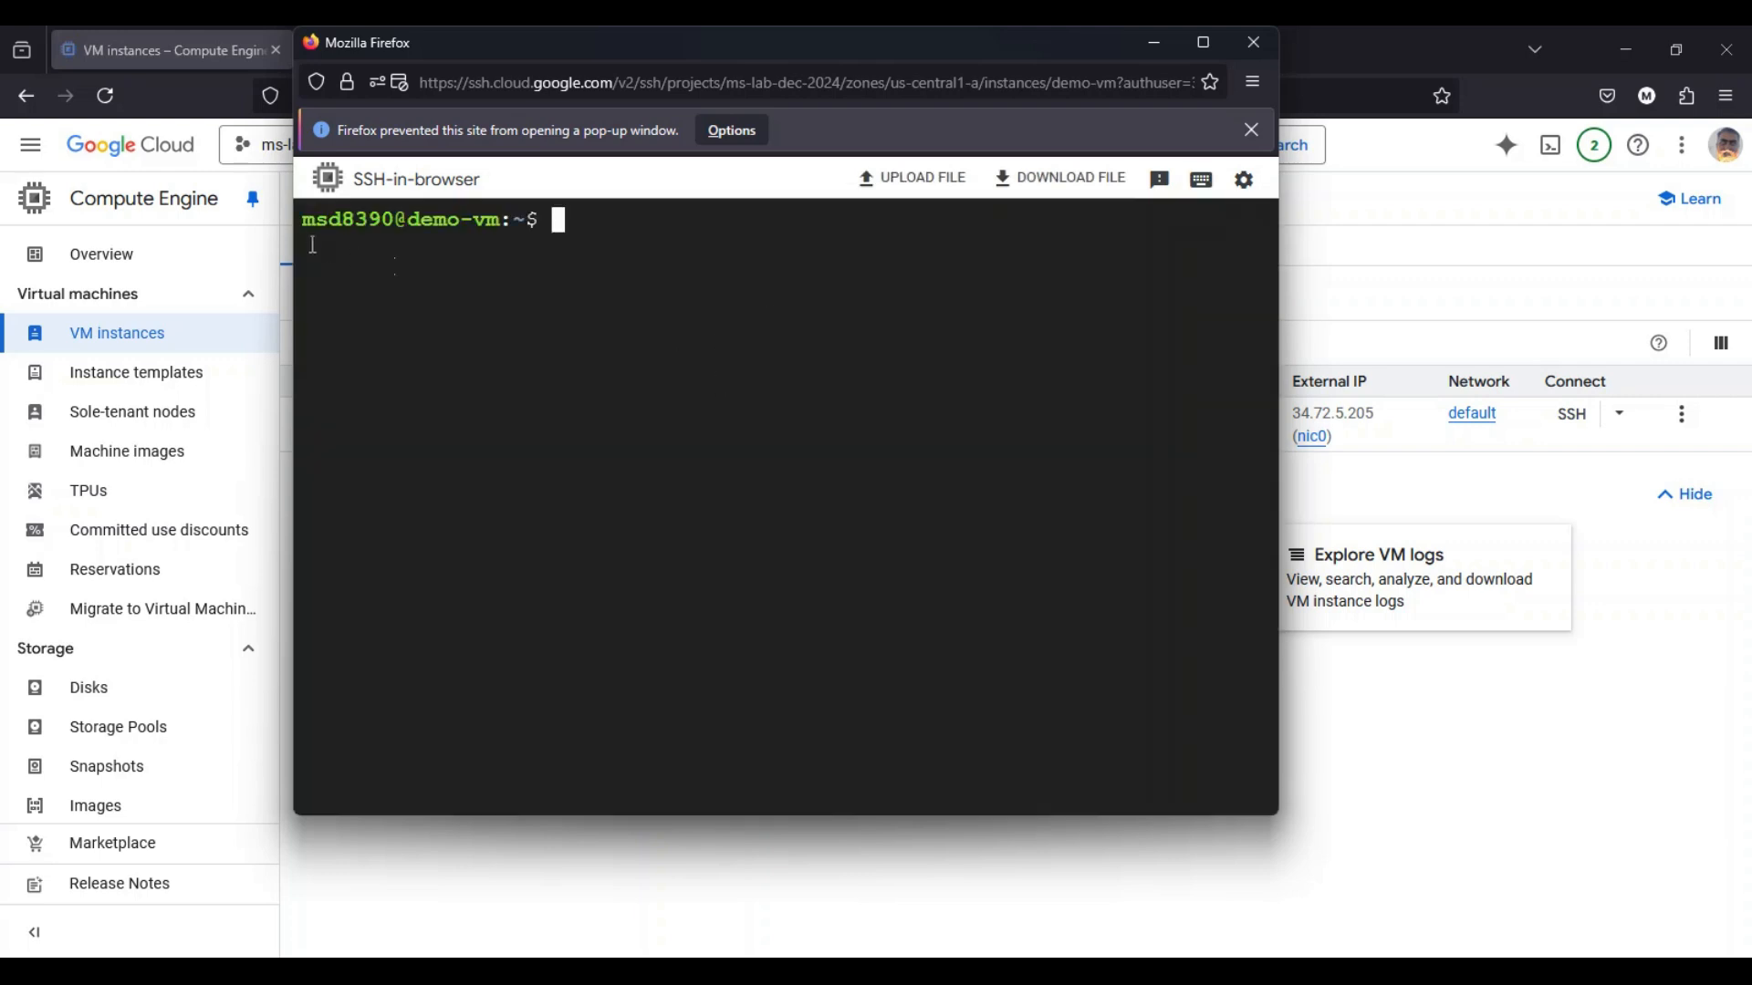
# Switch to the root user in the demo-vm terminal with sudo su -
pyautogui.moveTo(306, 226); pyautogui.dragTo(393, 226)
pyautogui.click(671, 251)
pyautogui.write('sudo su -')
pyautogui.press('Return')
# Print the VM's operating system details with cat /etc/os-release and clear the terminal
pyautogui.write('ap')
pyautogui.press('BackSpace')
pyautogui.press('BackSpace')
pyautogui.write('cat ')
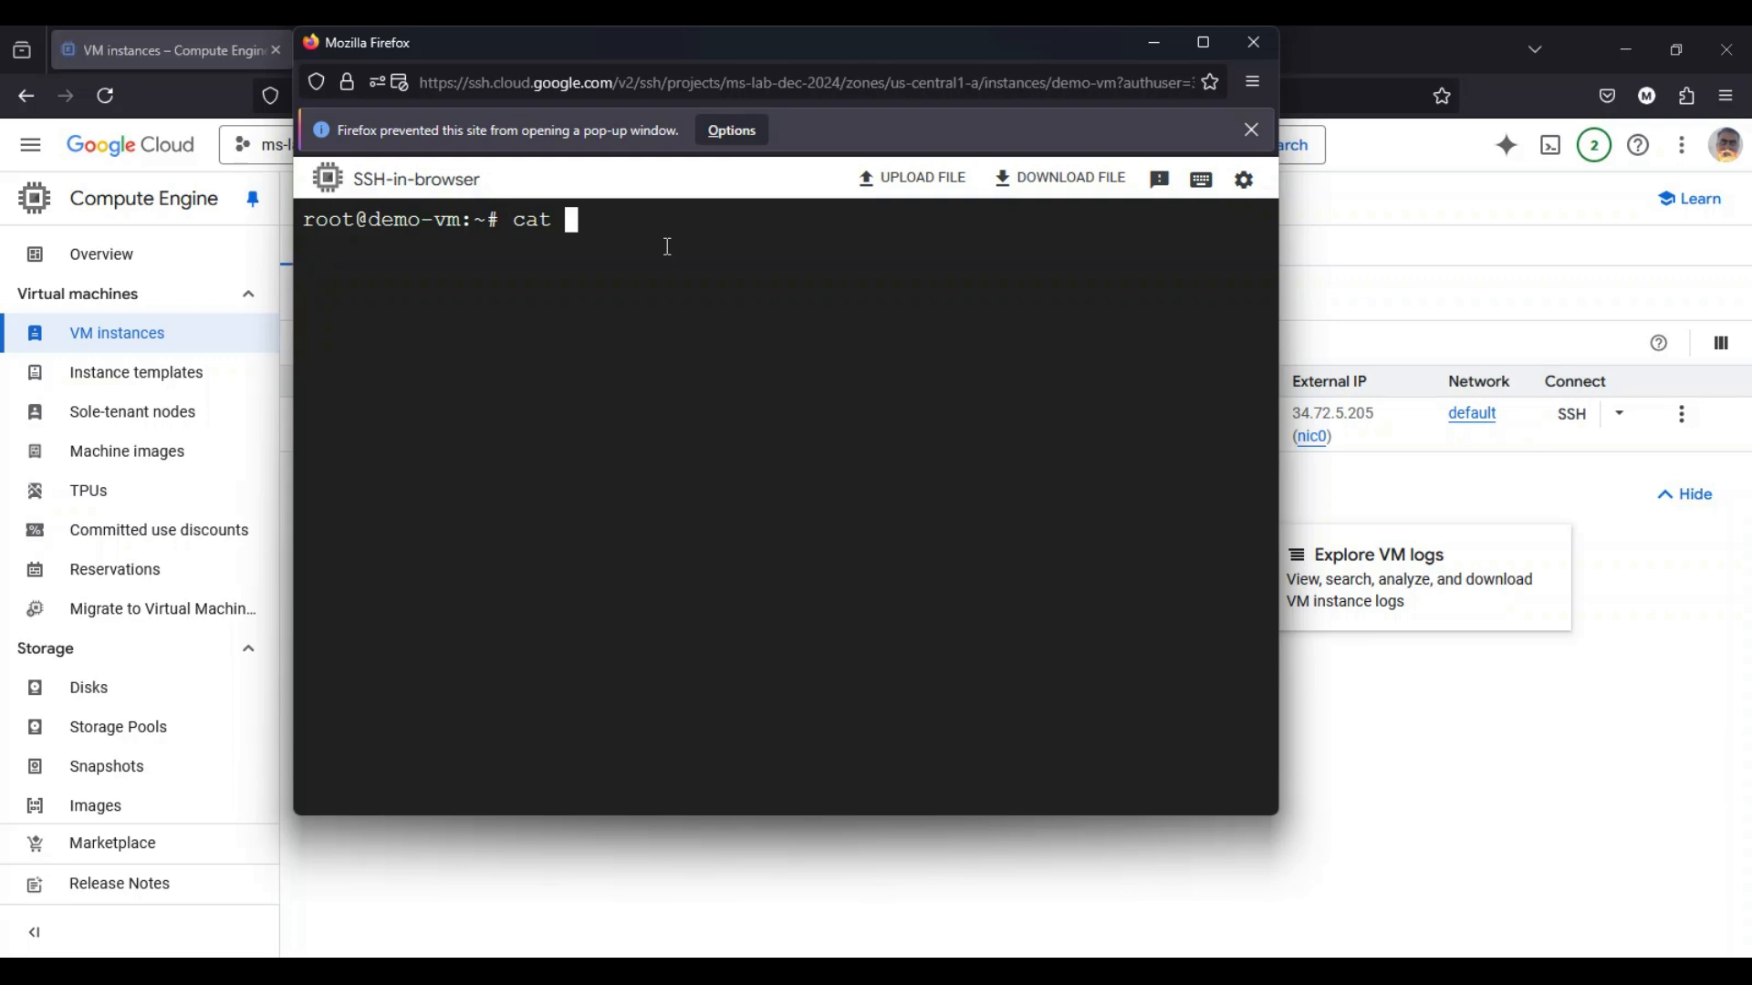
pyautogui.write('/etc/os-release')
pyautogui.press('Return')
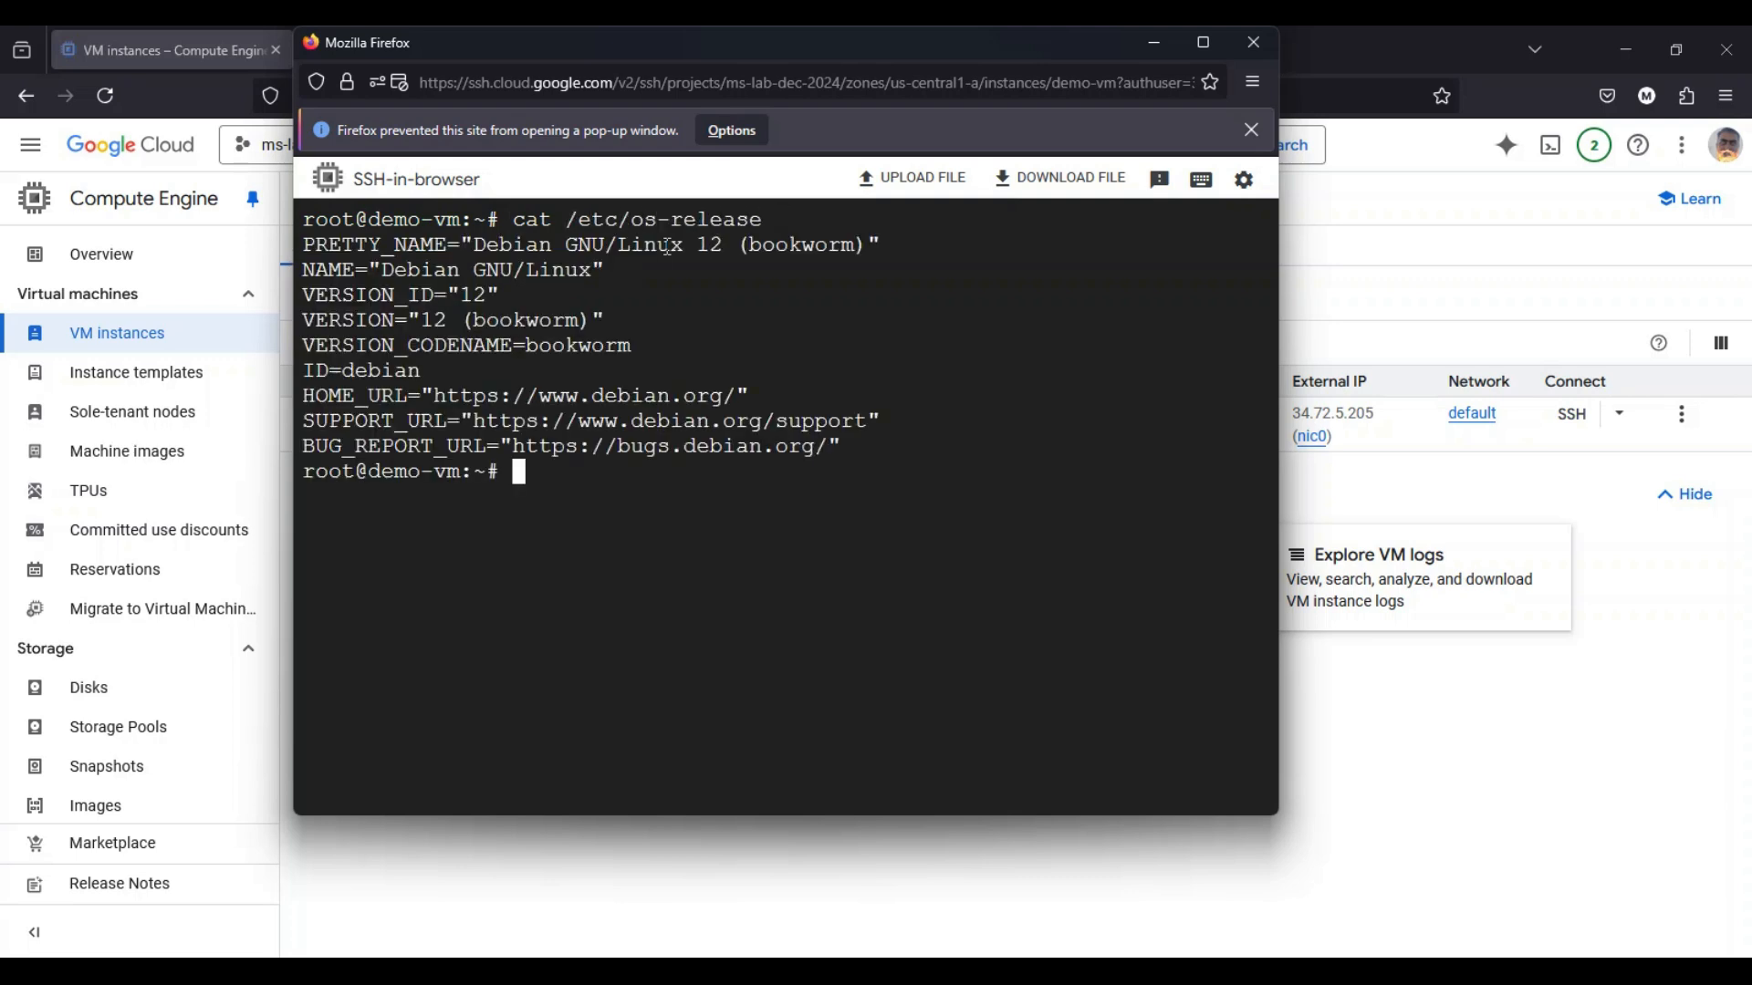
pyautogui.hotkey('ctrl', 'l')
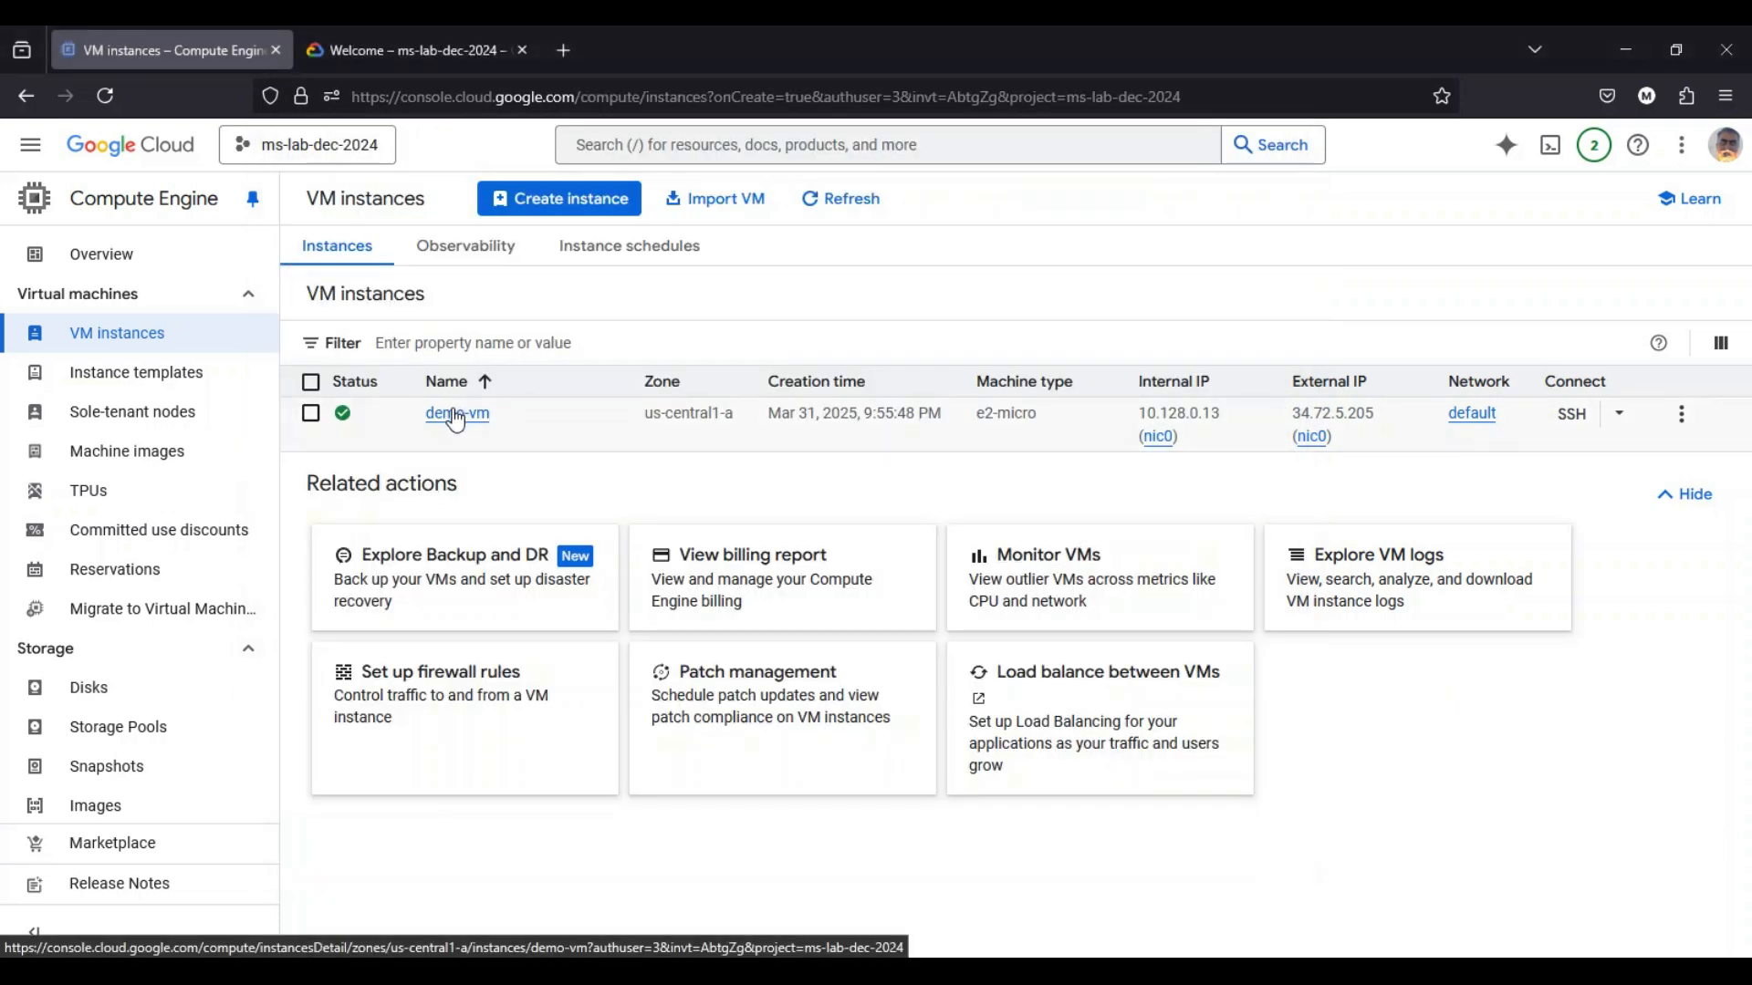
# Review demo-vm's details, covering basic information, machine configuration, networking, firewalls and network interfaces
pyautogui.click(456, 415)
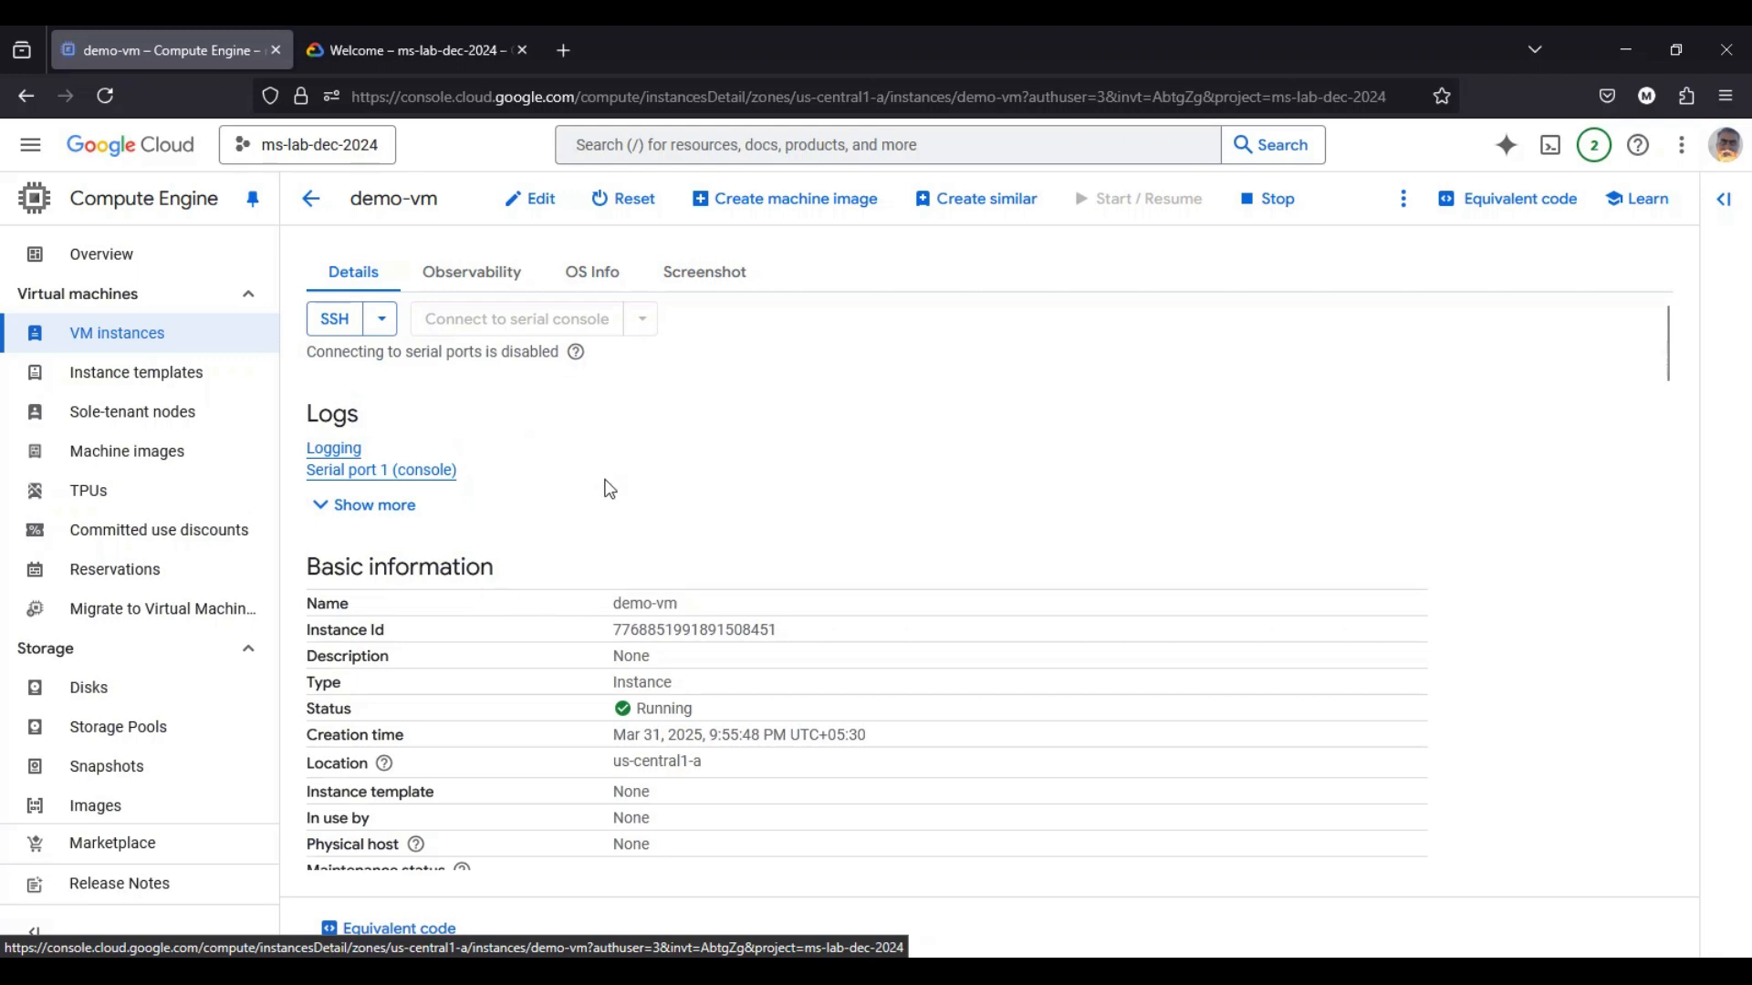
pyautogui.scroll(-3, 610, 490)
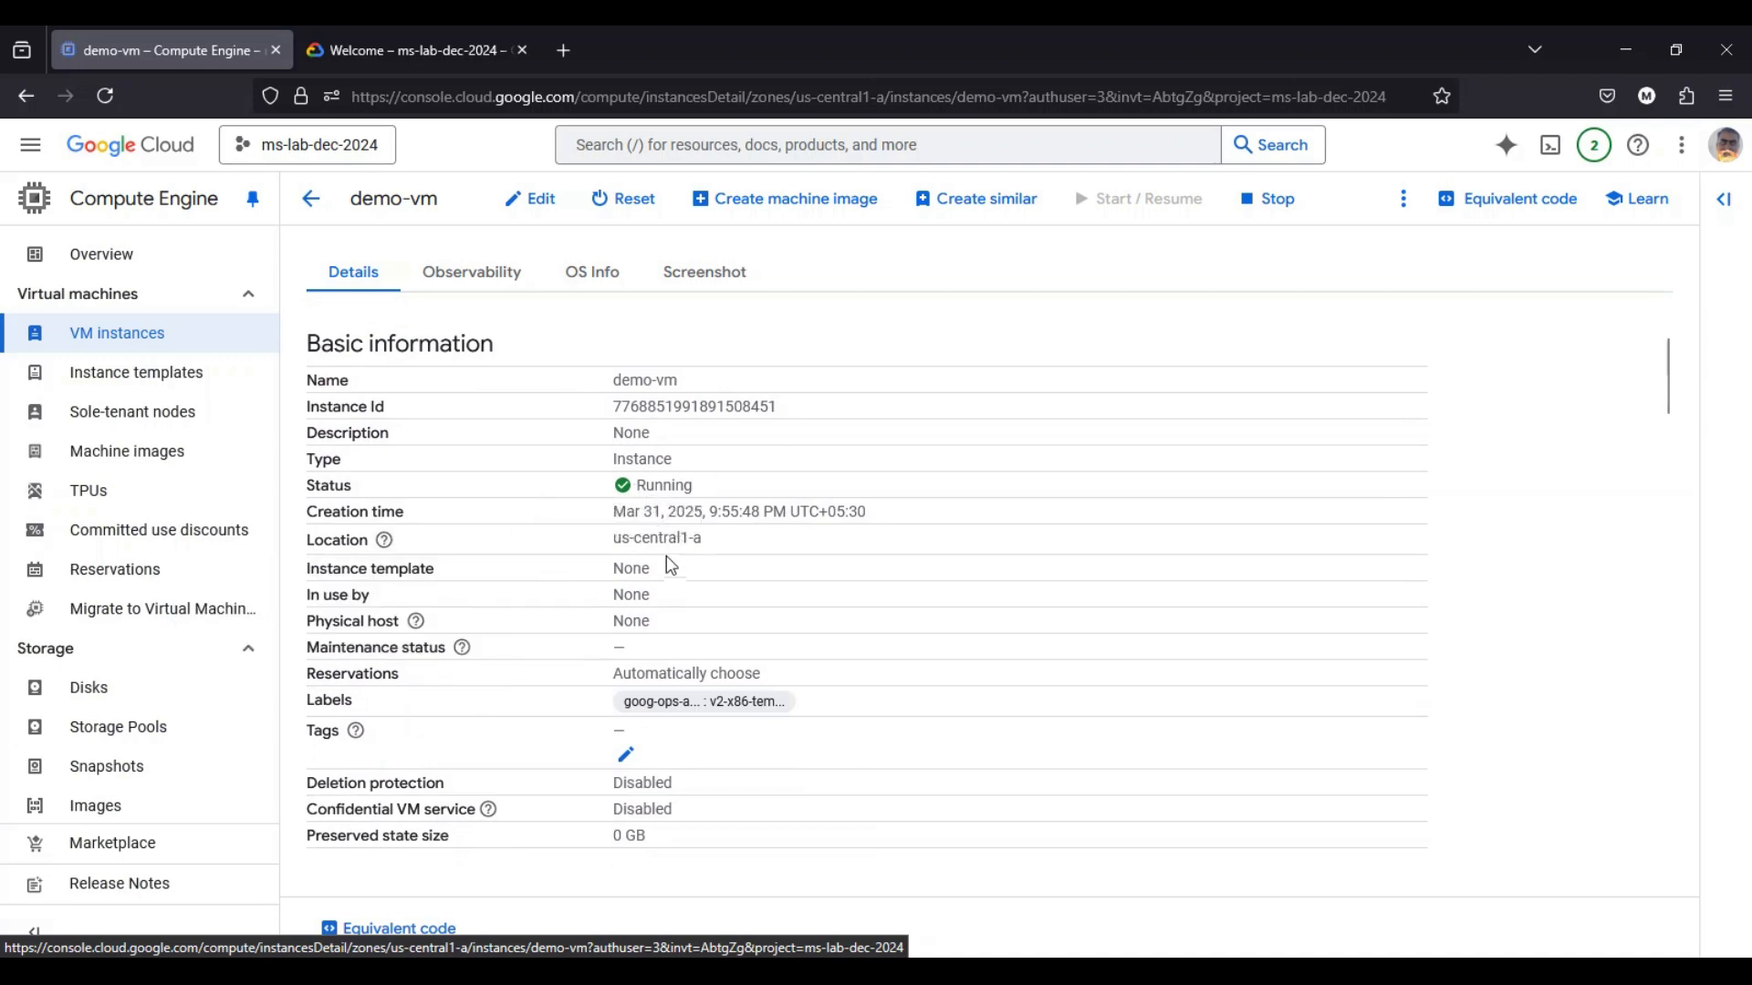
pyautogui.scroll(-5, 671, 566)
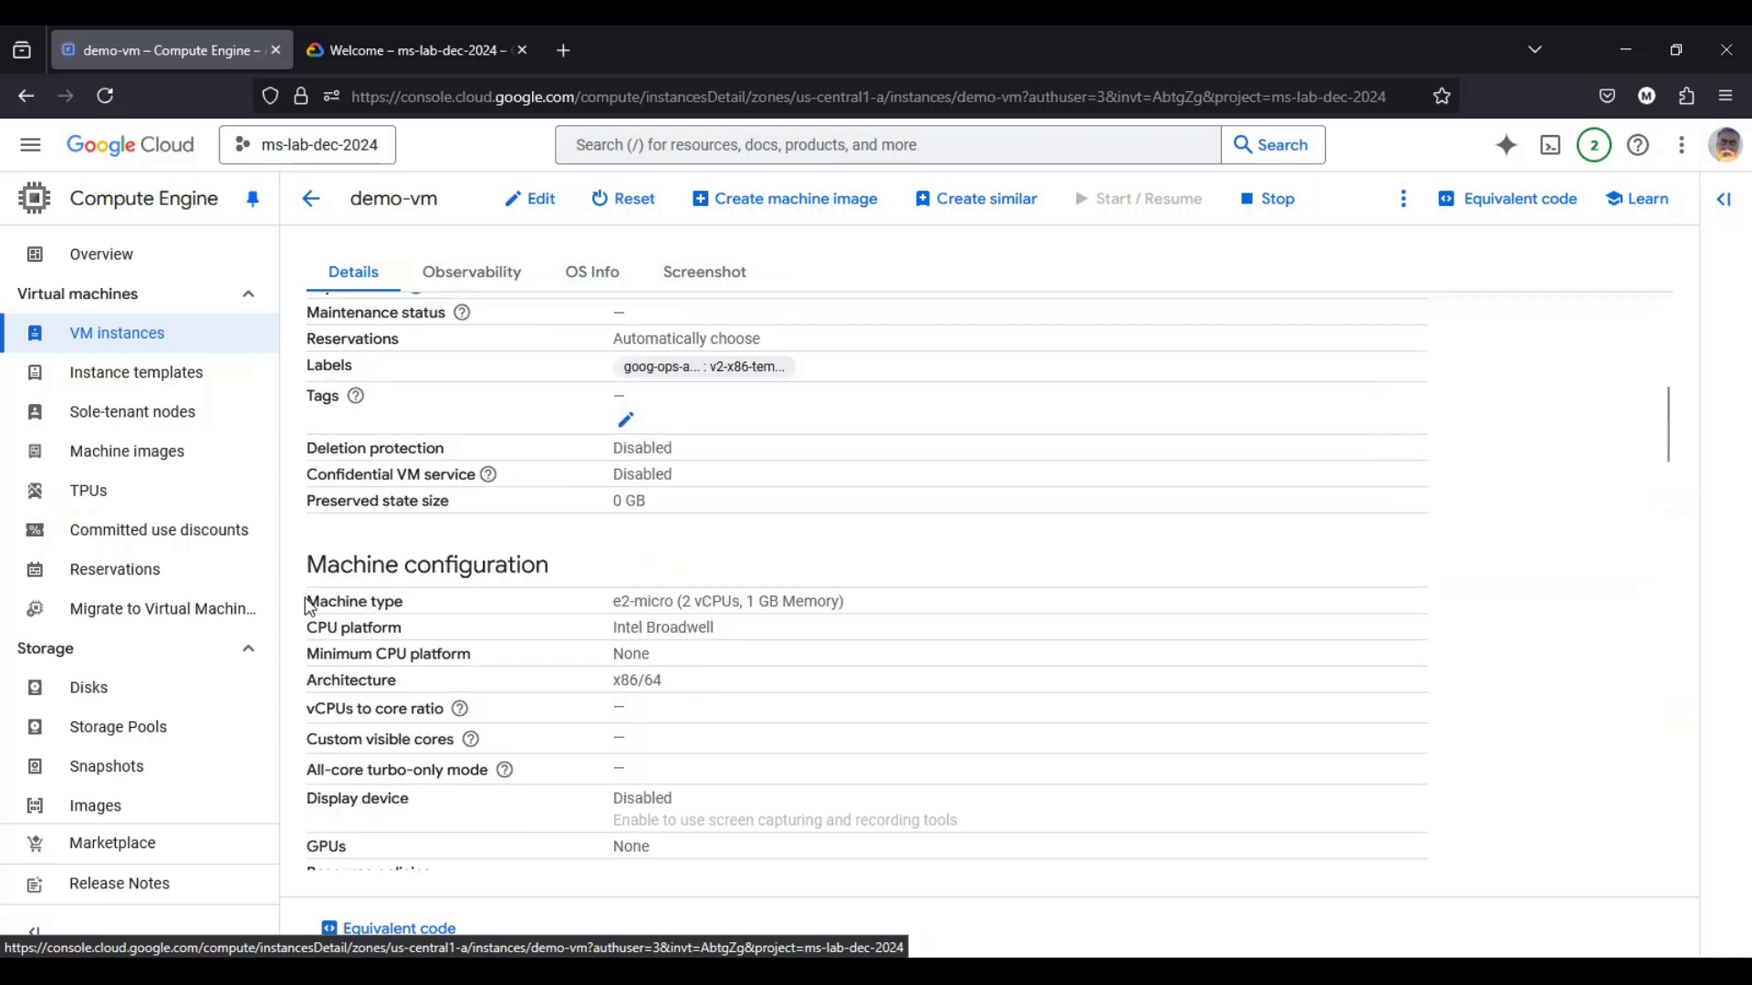
pyautogui.scroll(-3, 655, 581)
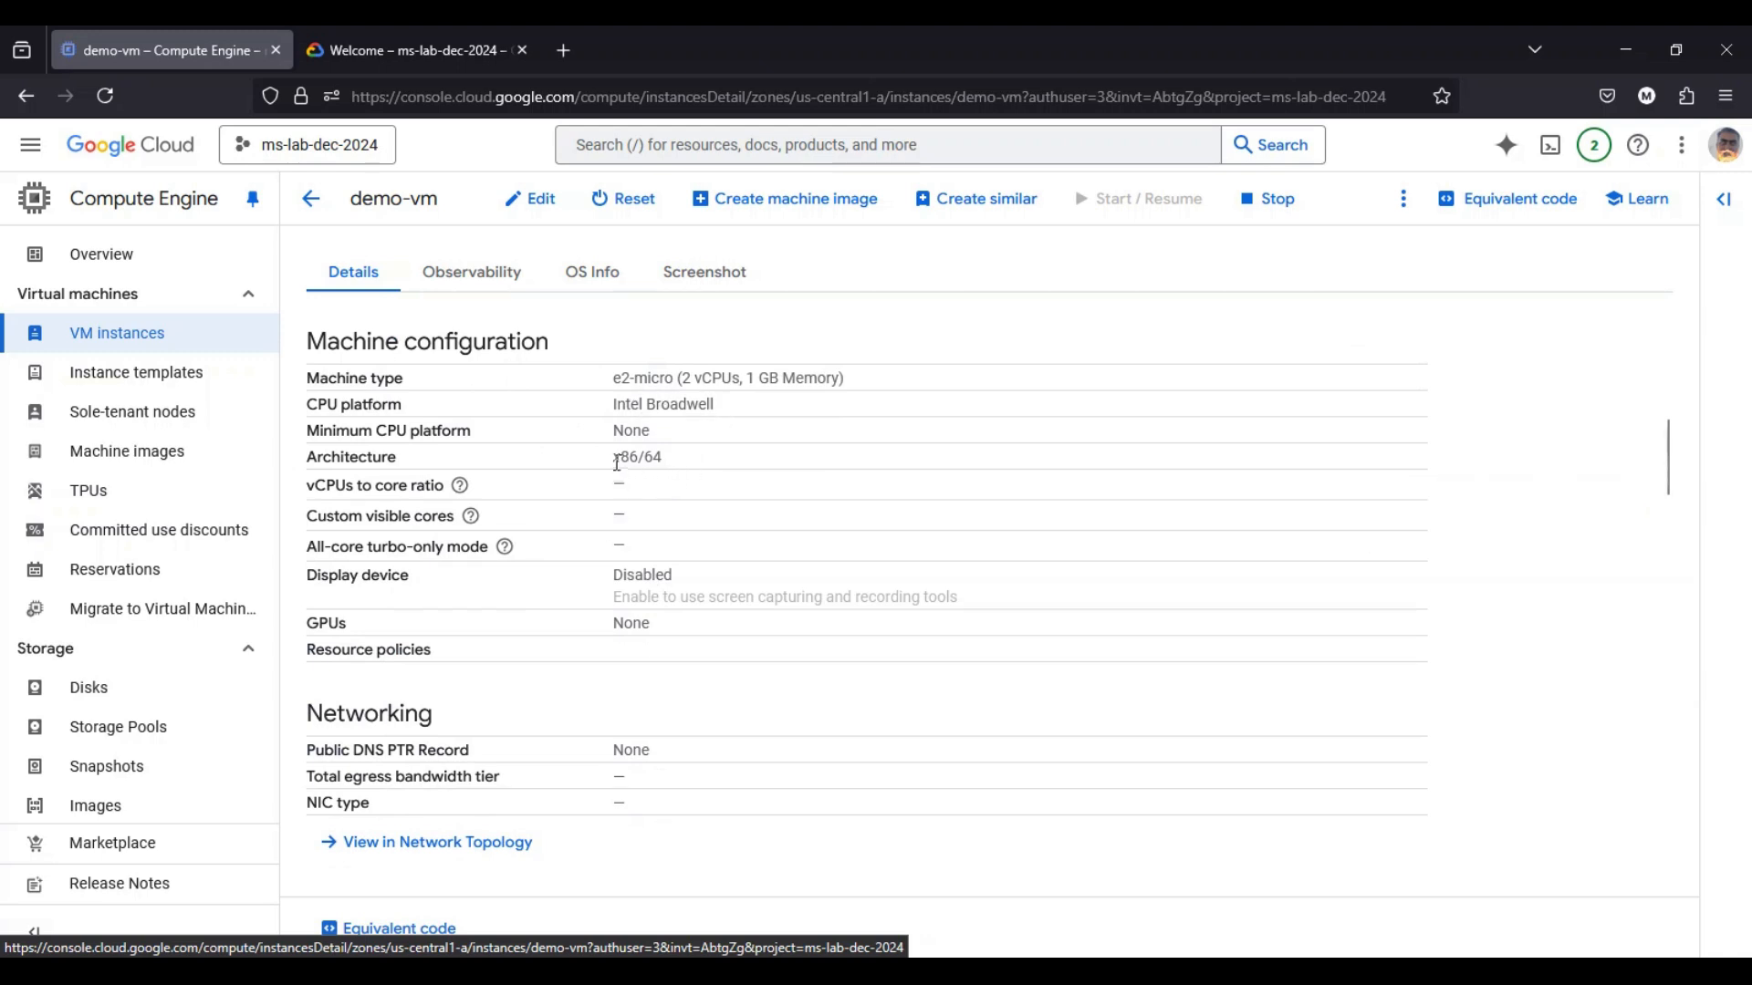
pyautogui.scroll(-6, 683, 461)
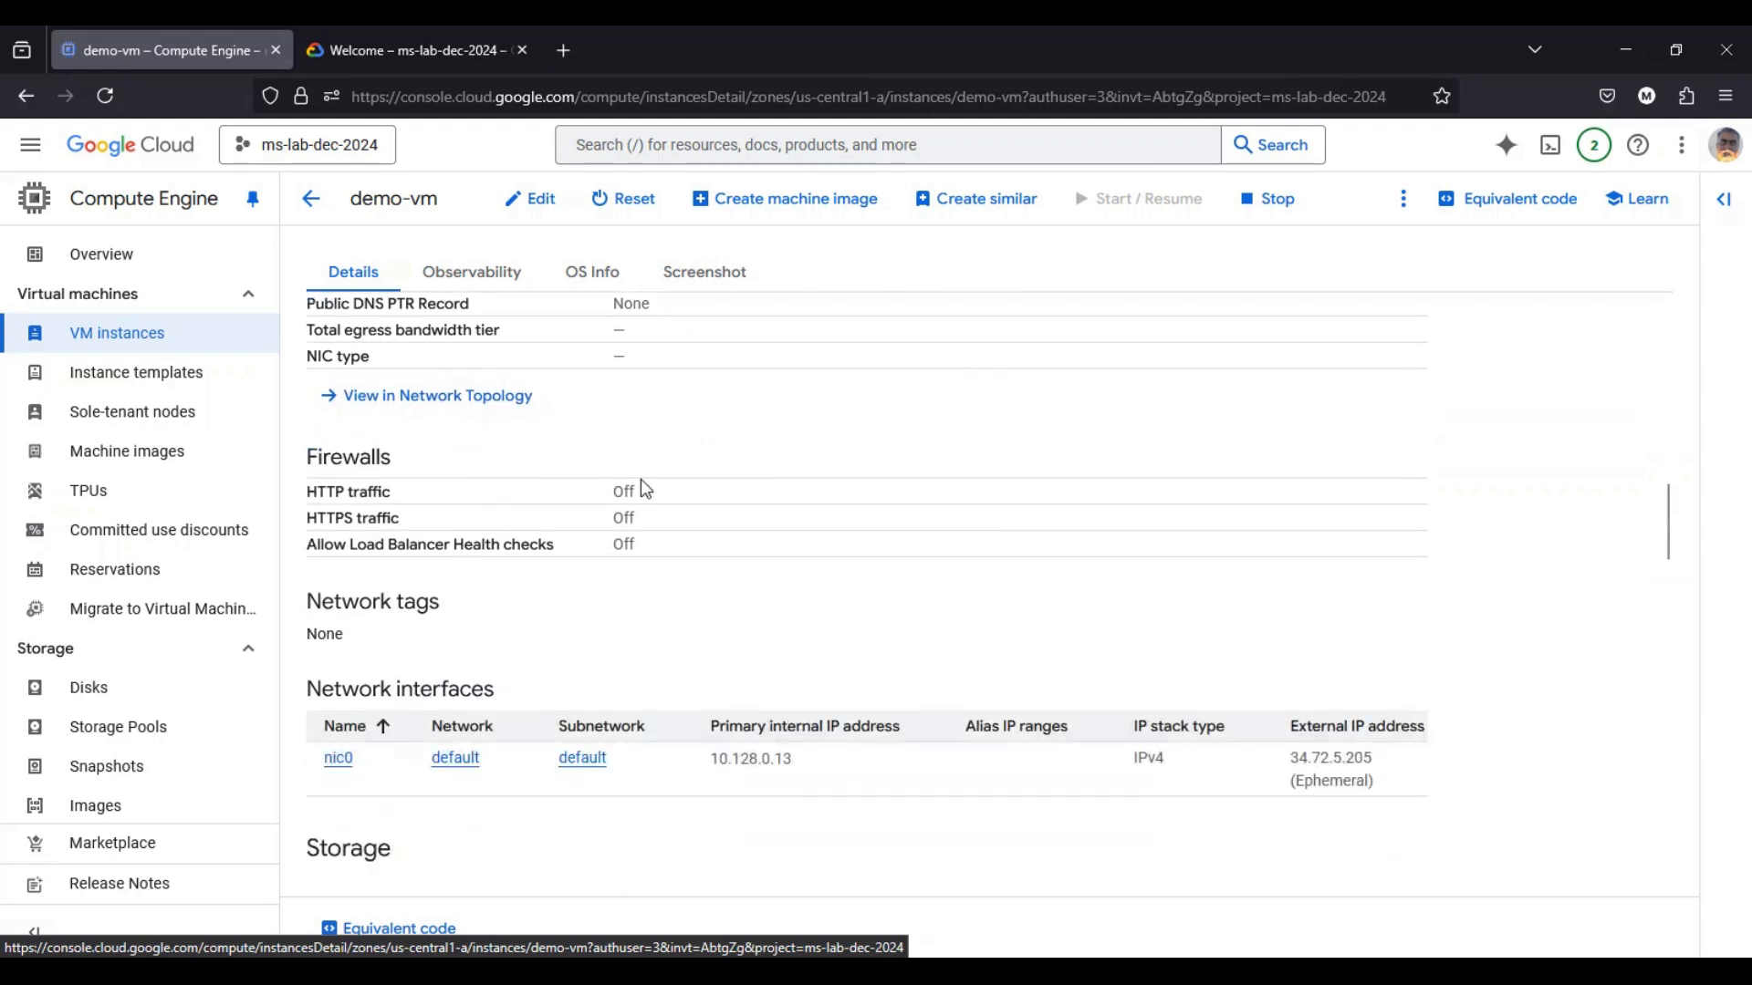
pyautogui.scroll(-3, 701, 501)
pyautogui.scroll(-3, 704, 514)
pyautogui.scroll(20, 703, 508)
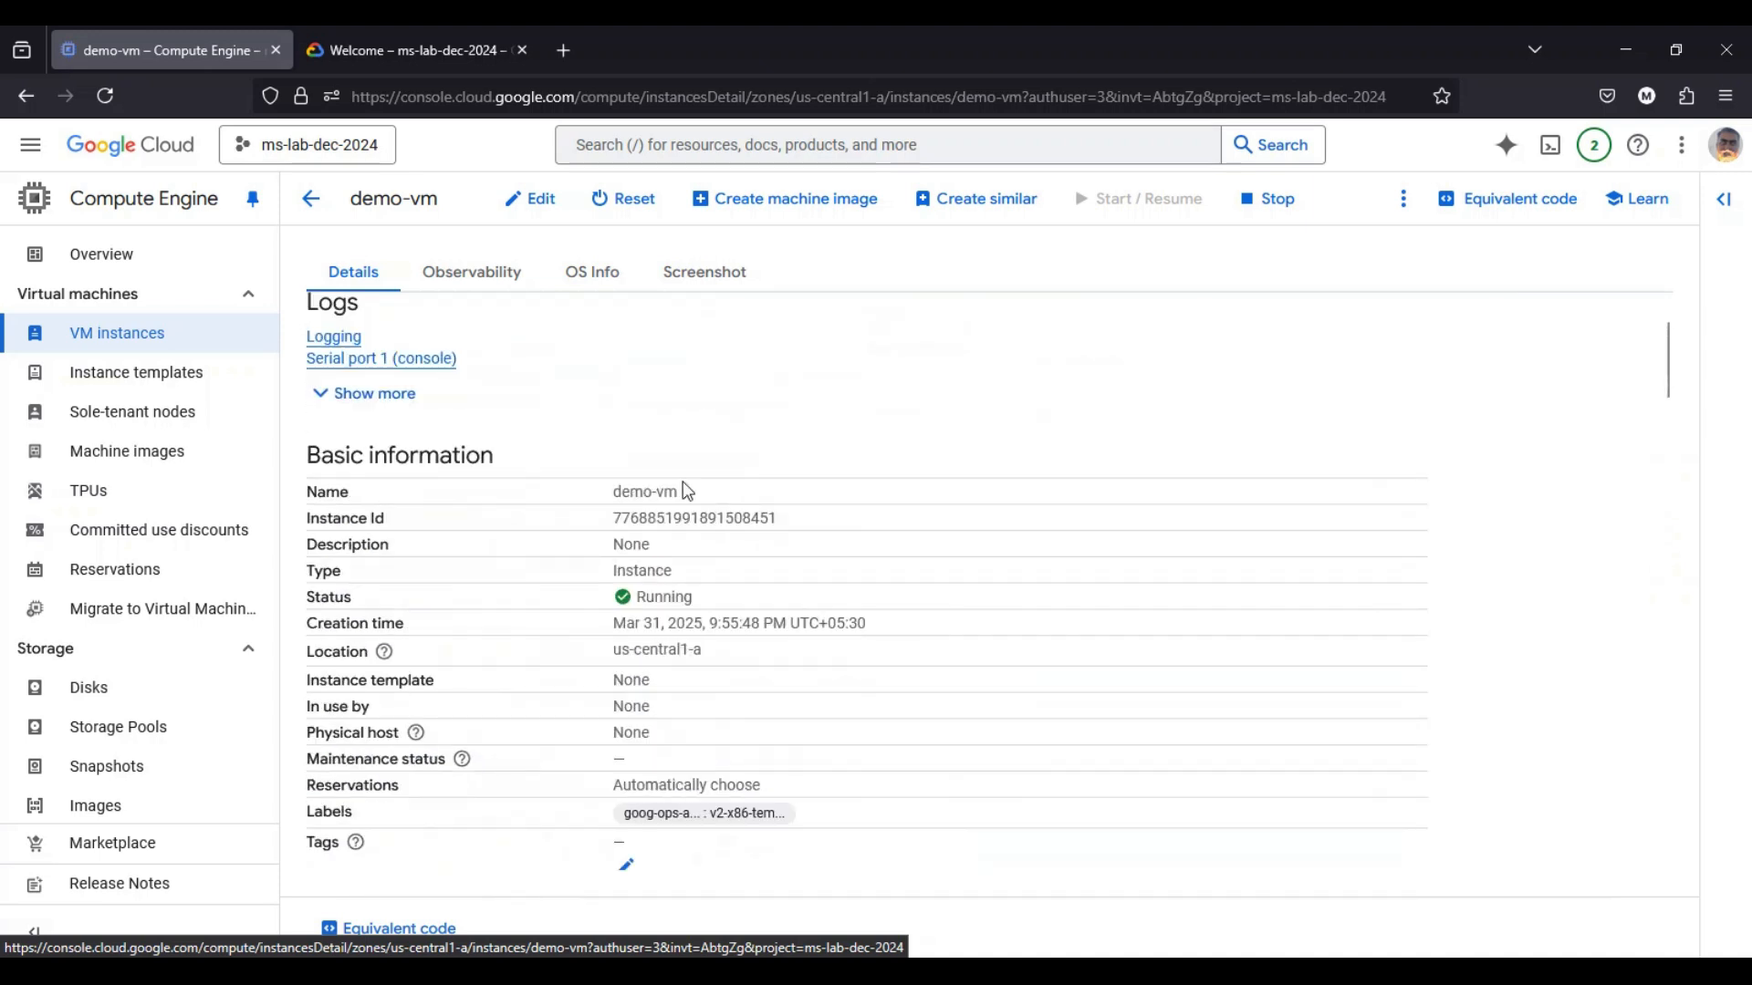
pyautogui.scroll(2, 593, 411)
# Look through demo-vm's observability metrics, OS info and screenshot views, dismissing the chart tips
pyautogui.click(473, 273)
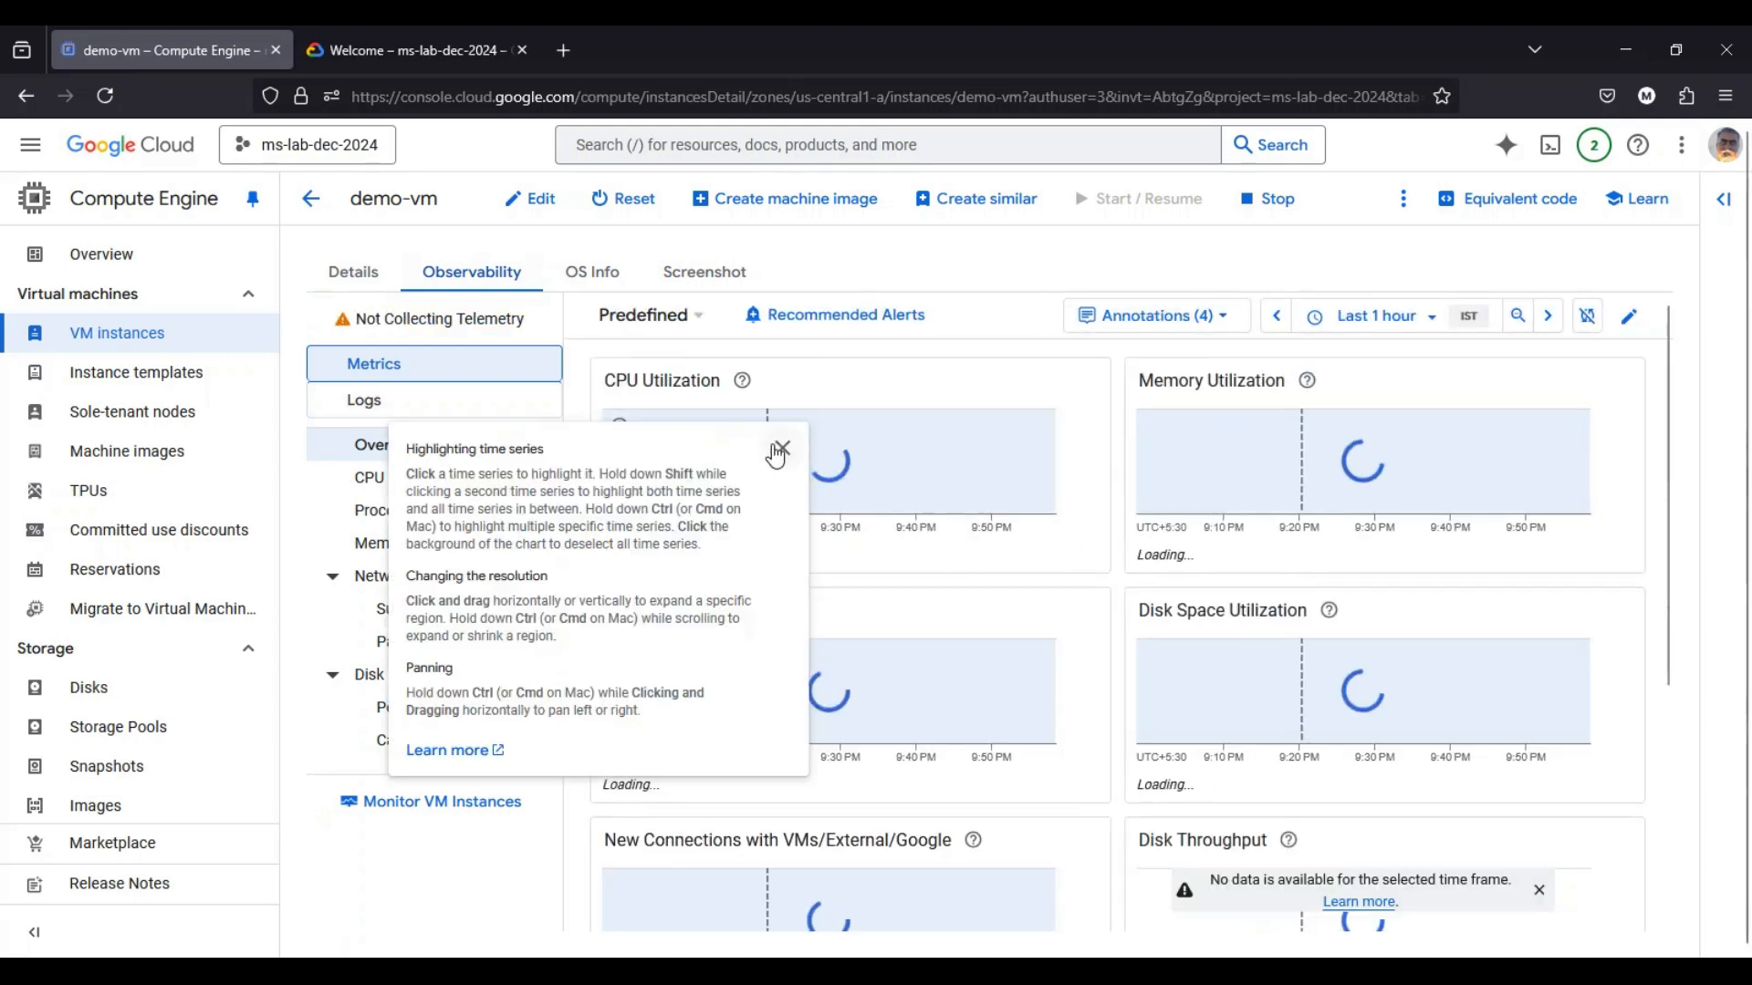
pyautogui.click(783, 448)
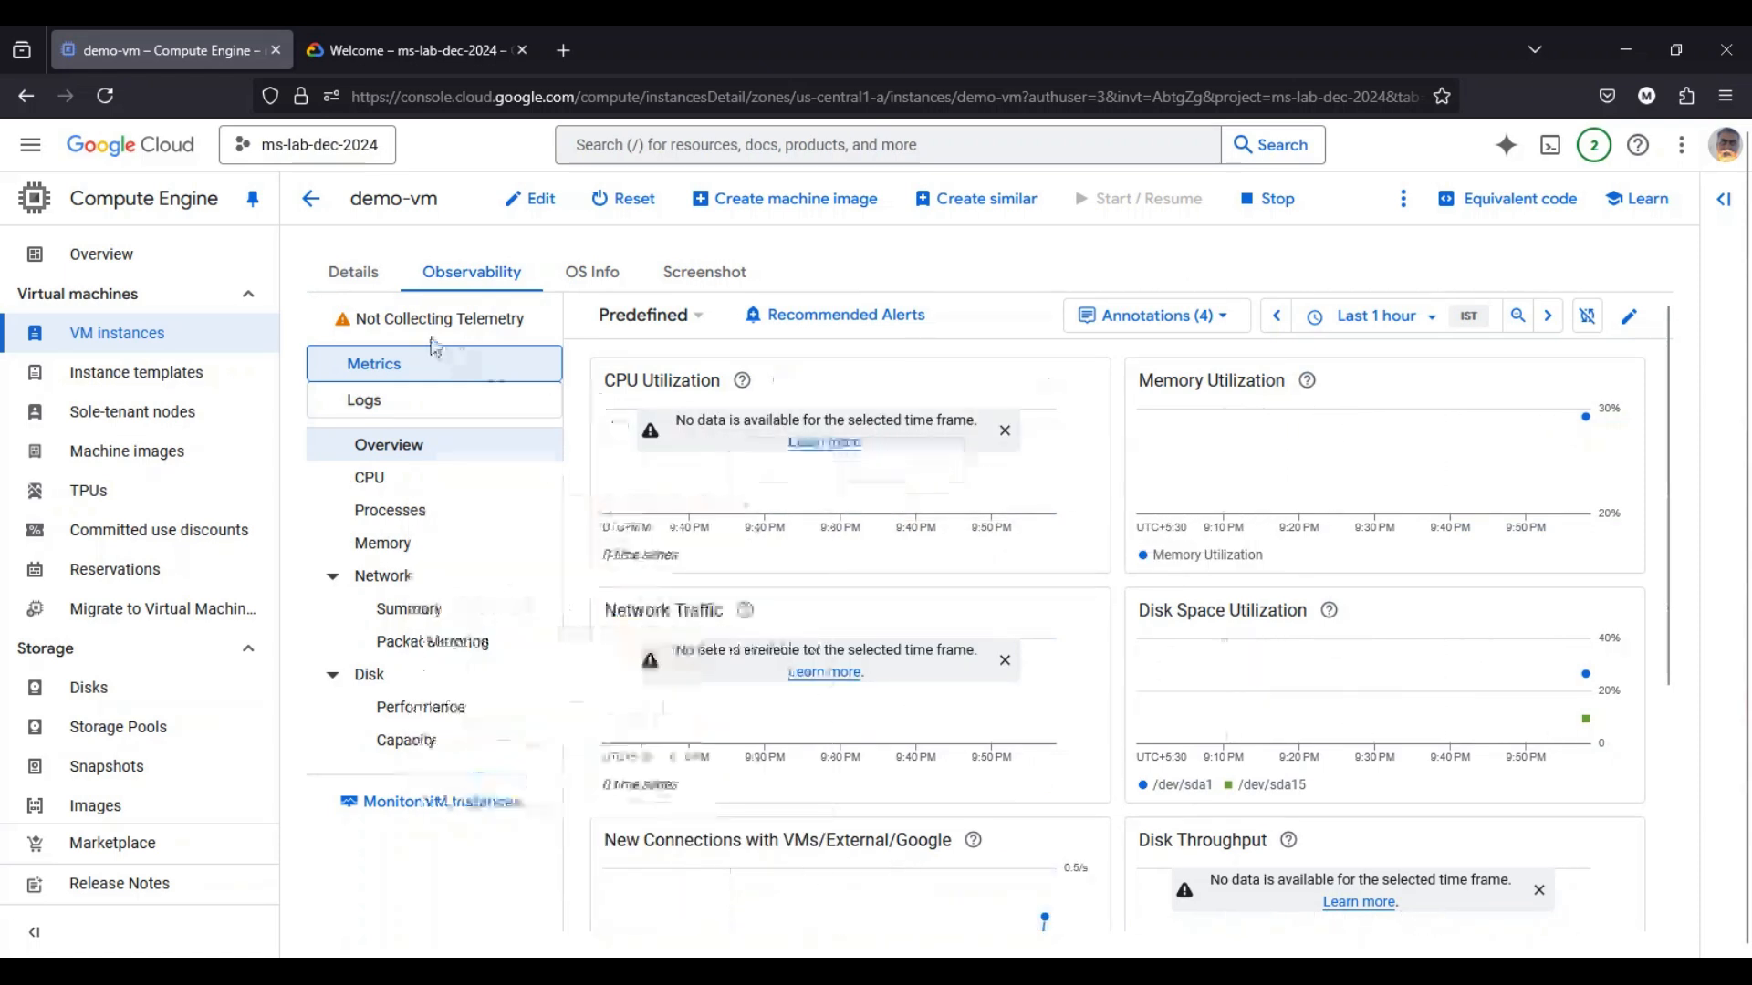
pyautogui.moveTo(470, 333)
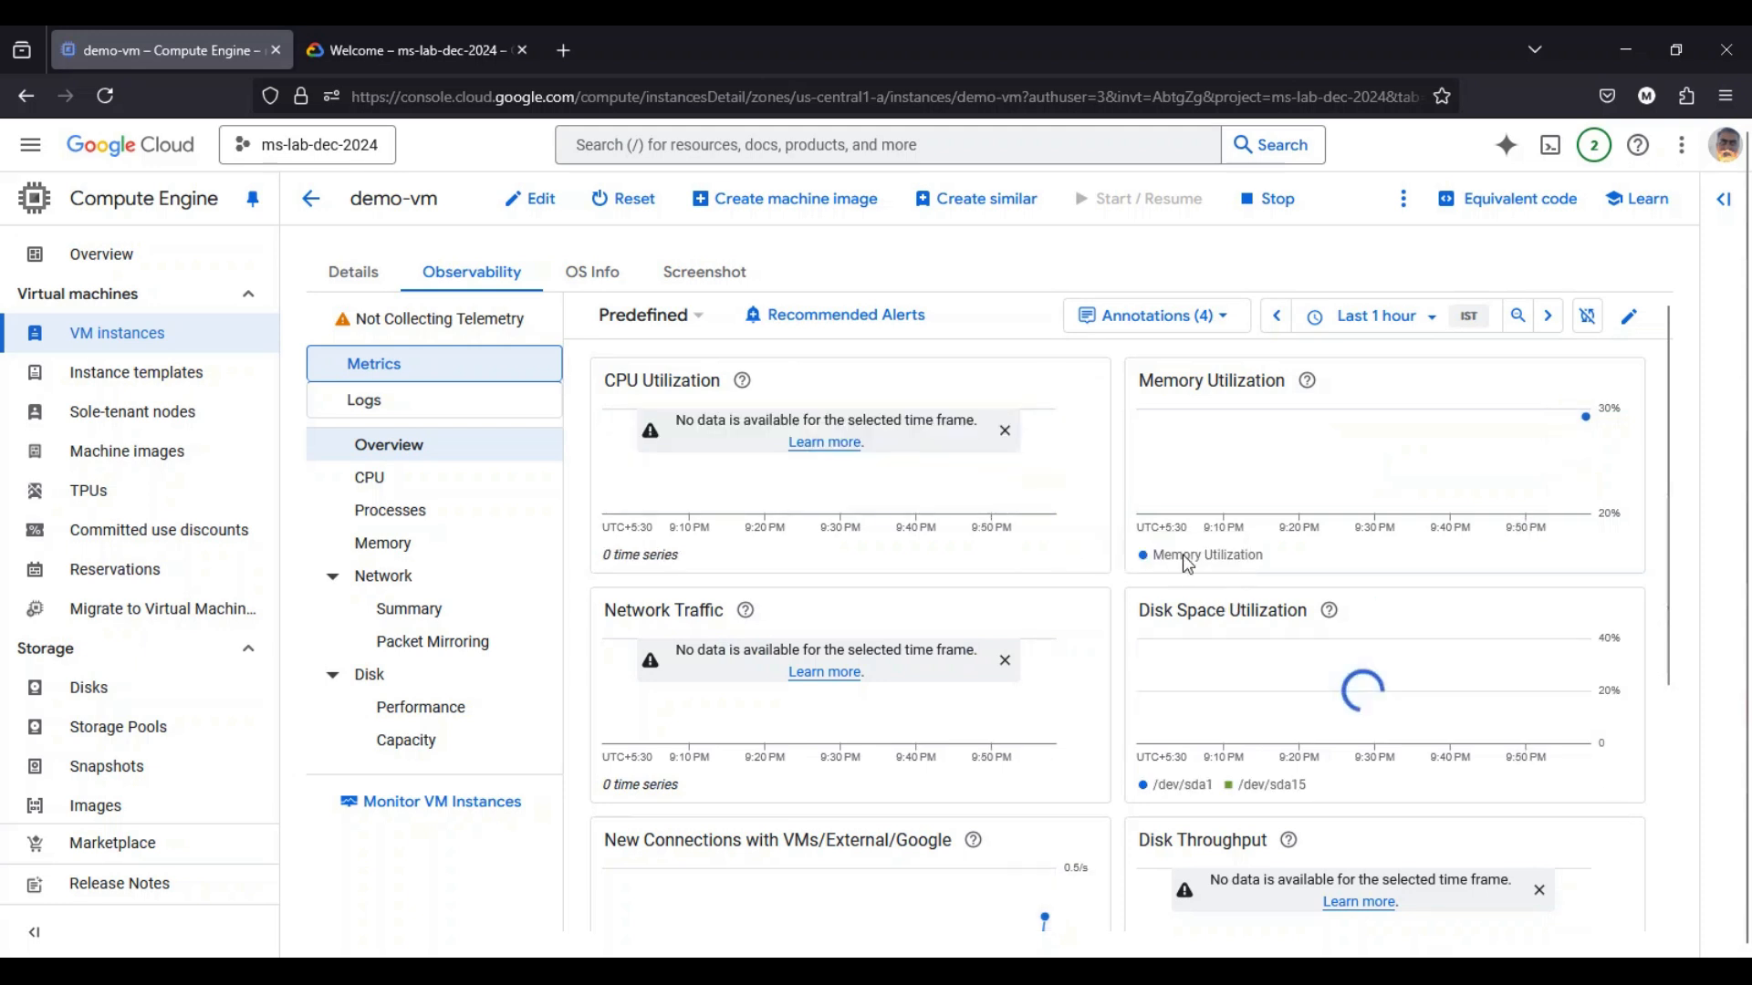
pyautogui.click(610, 285)
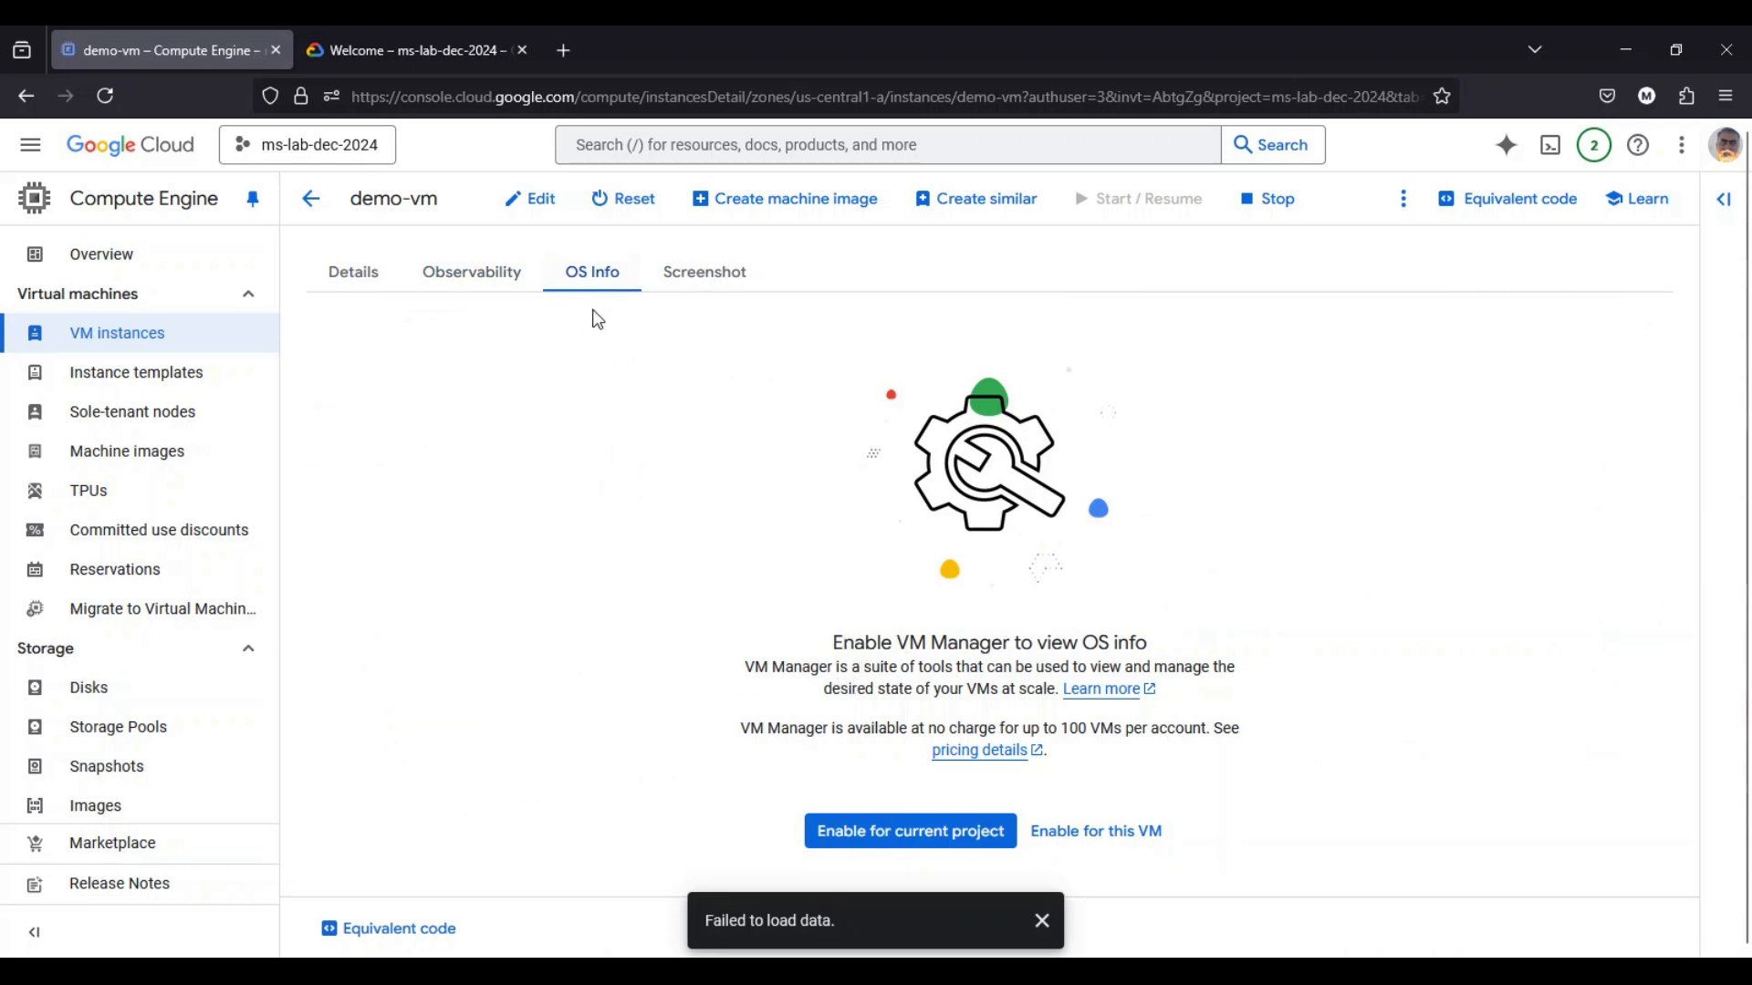
pyautogui.click(696, 292)
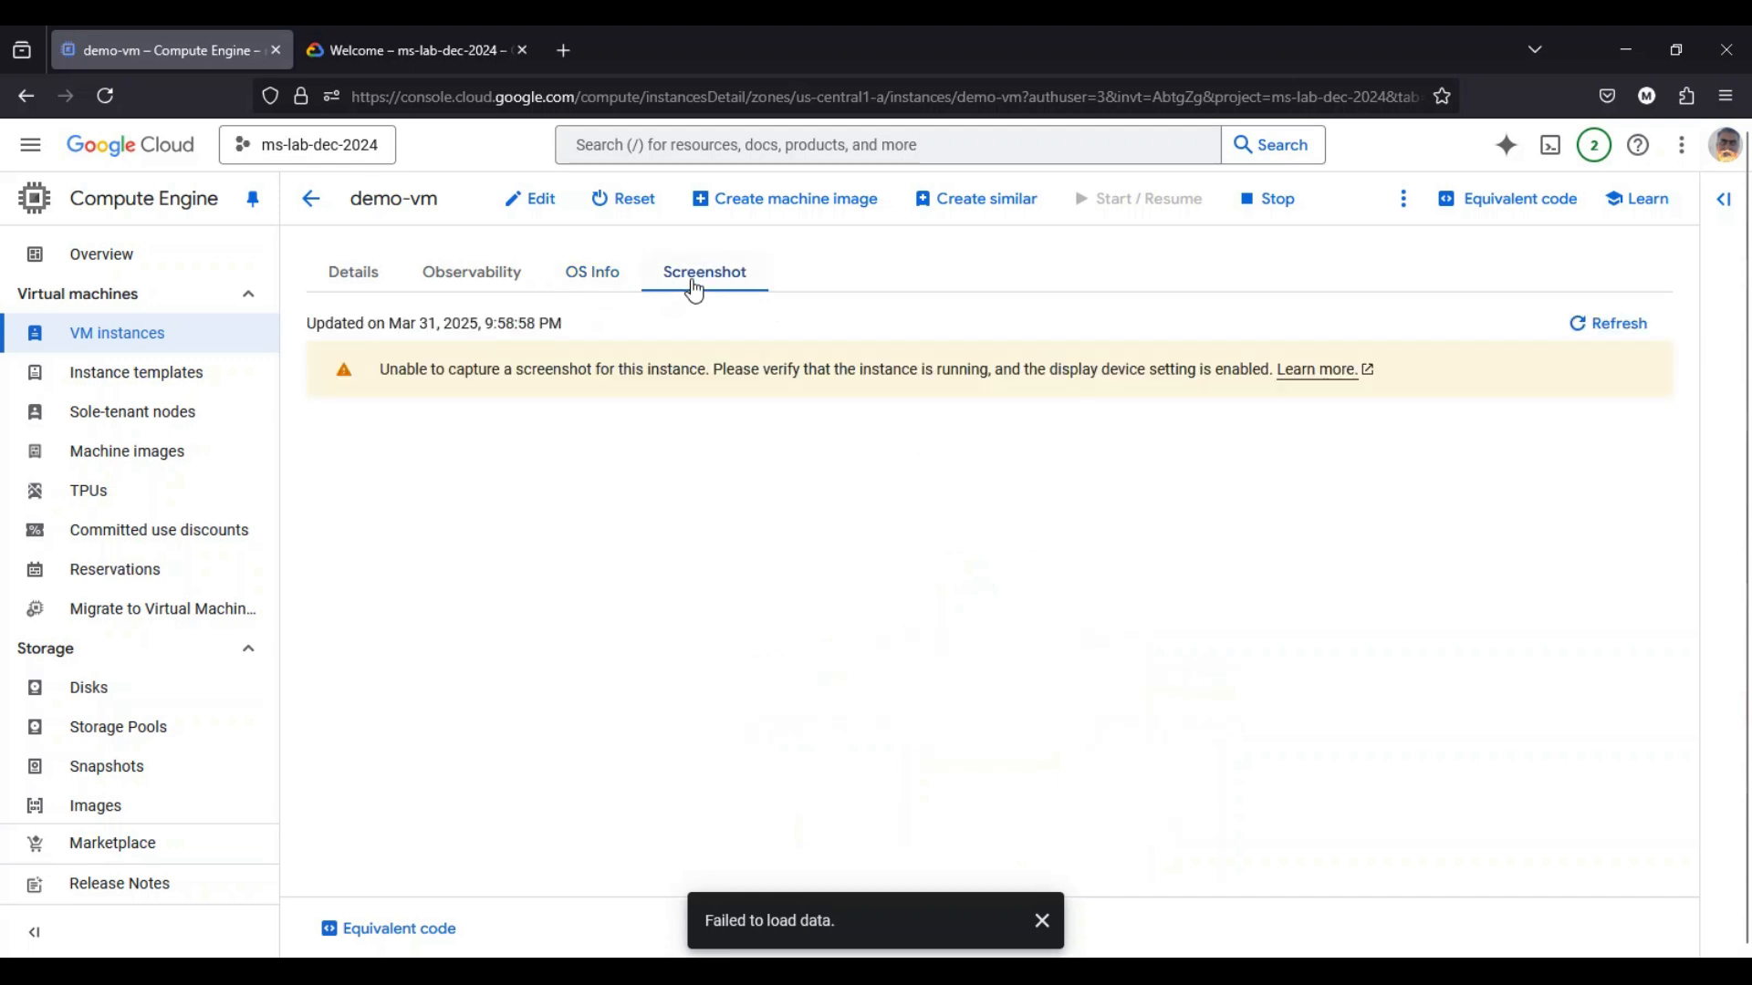
# Examine demo-vm's observability overview charts for CPU, memory, network traffic, connections, disk usage and log severity
pyautogui.click(475, 279)
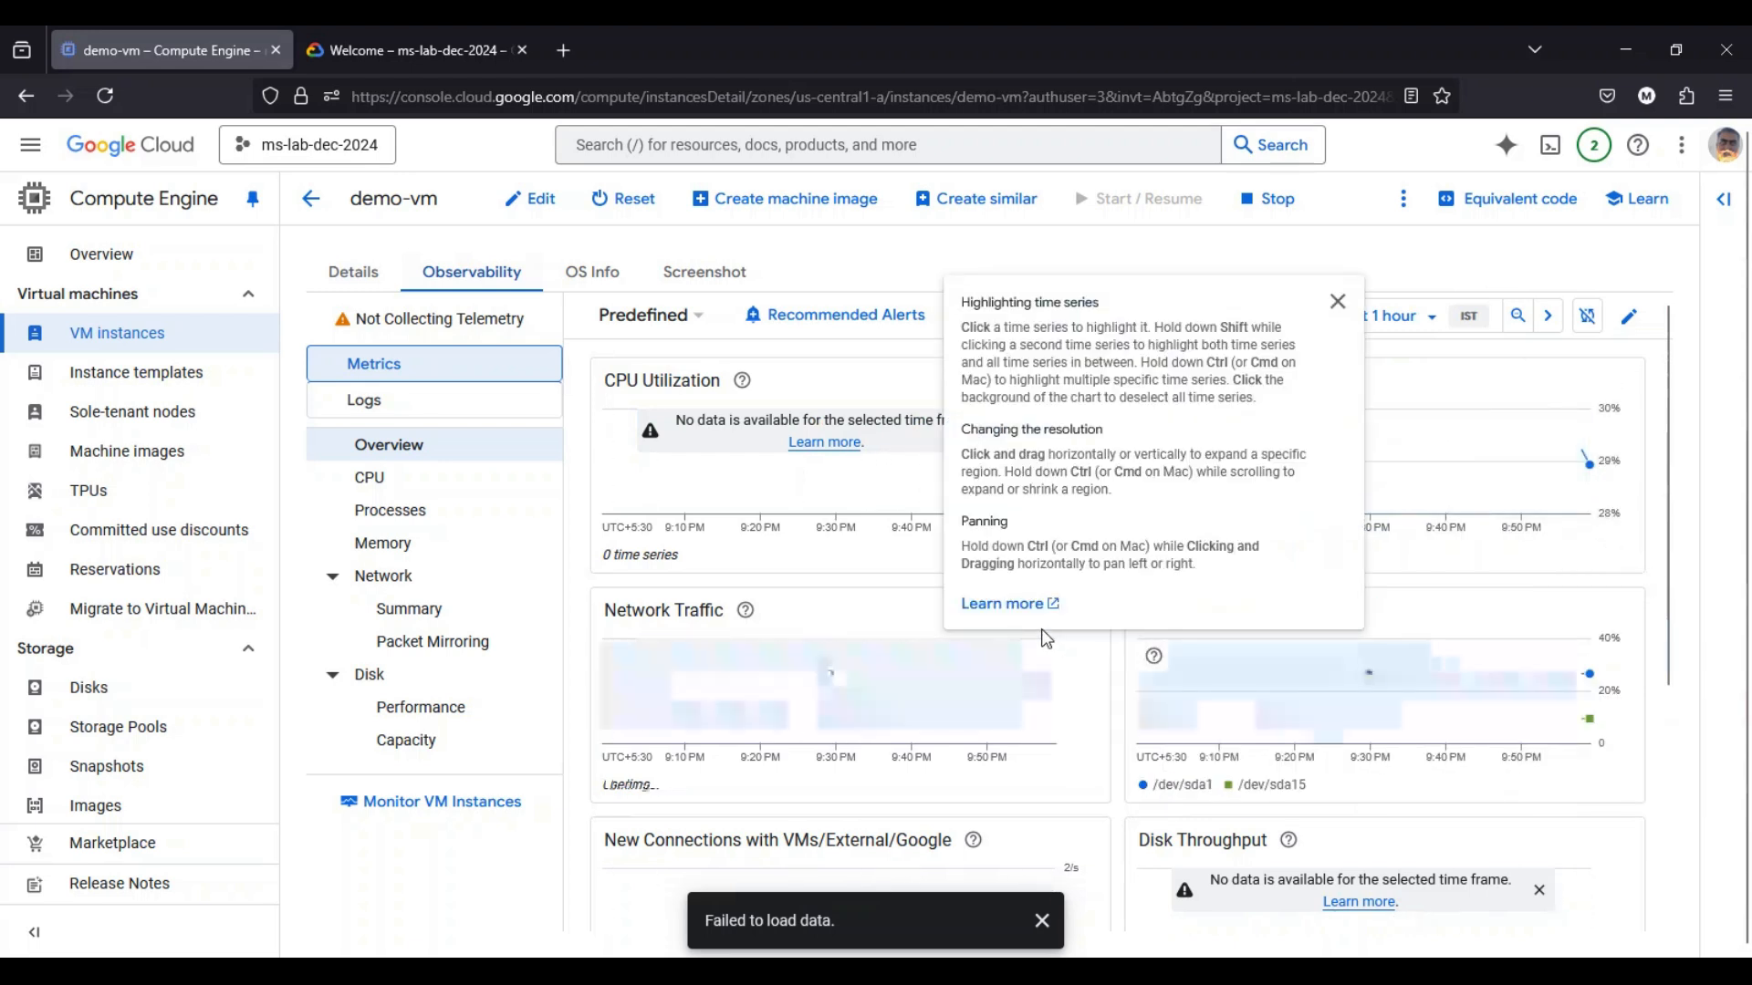
pyautogui.scroll(-2, 1029, 698)
pyautogui.scroll(-1, 1032, 703)
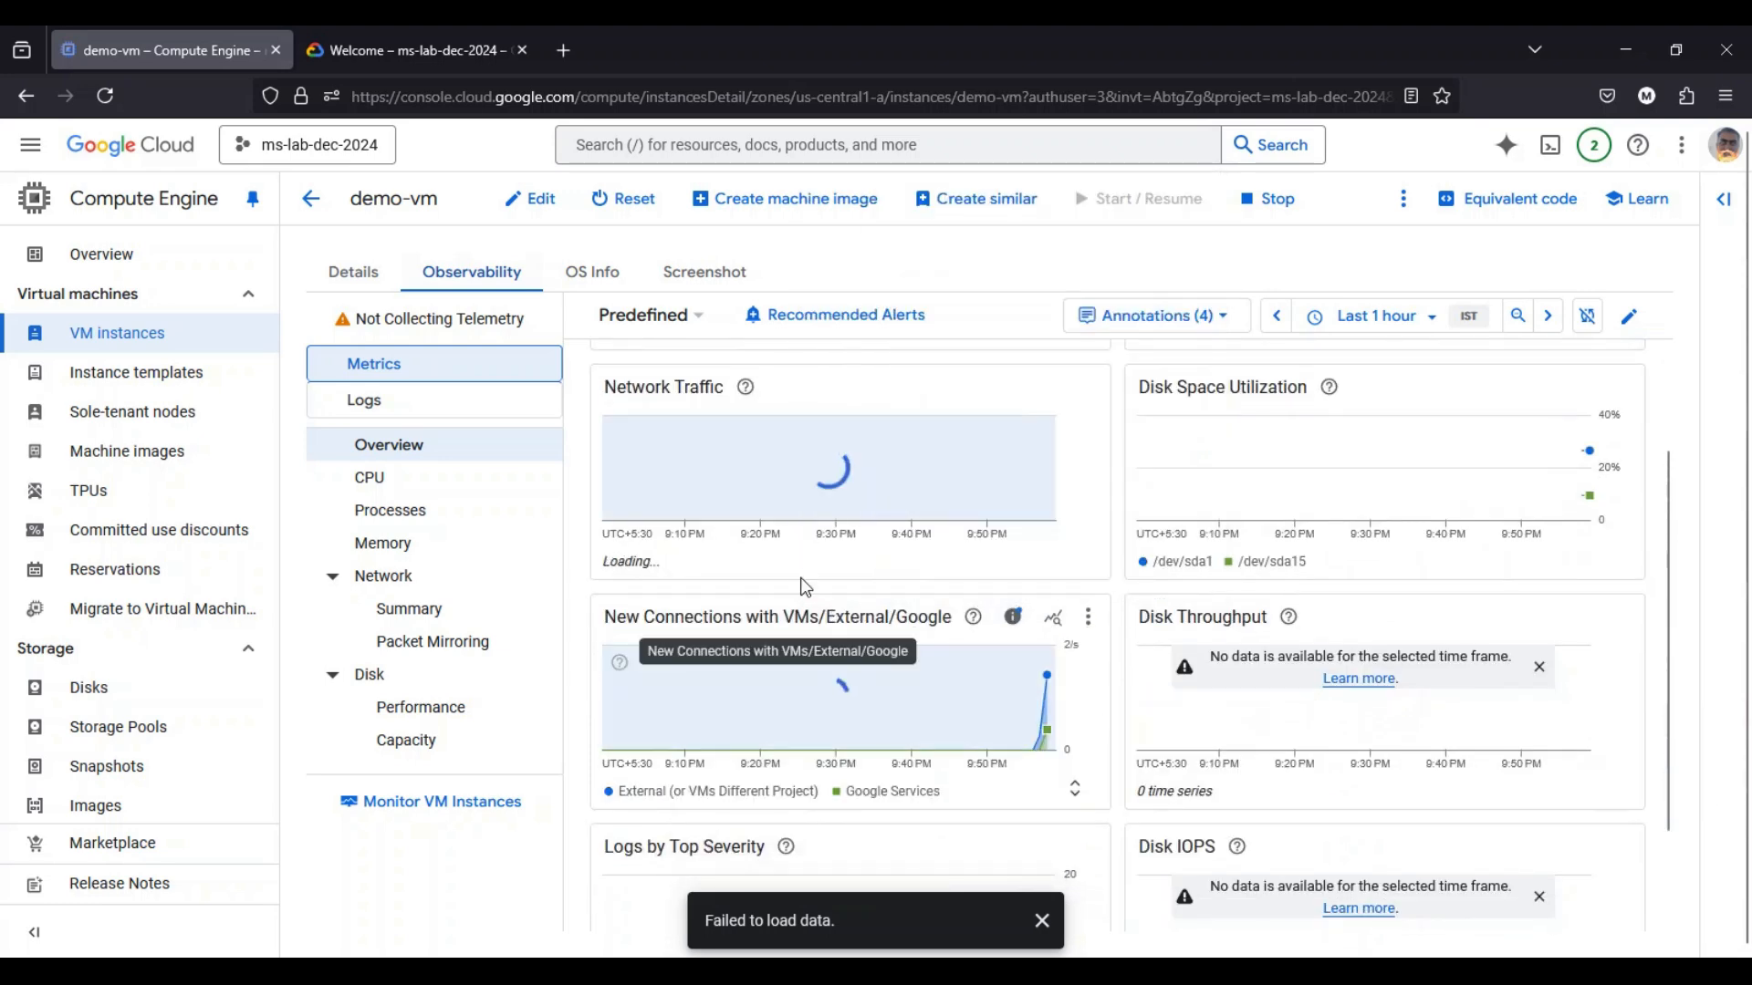
pyautogui.scroll(2, 703, 465)
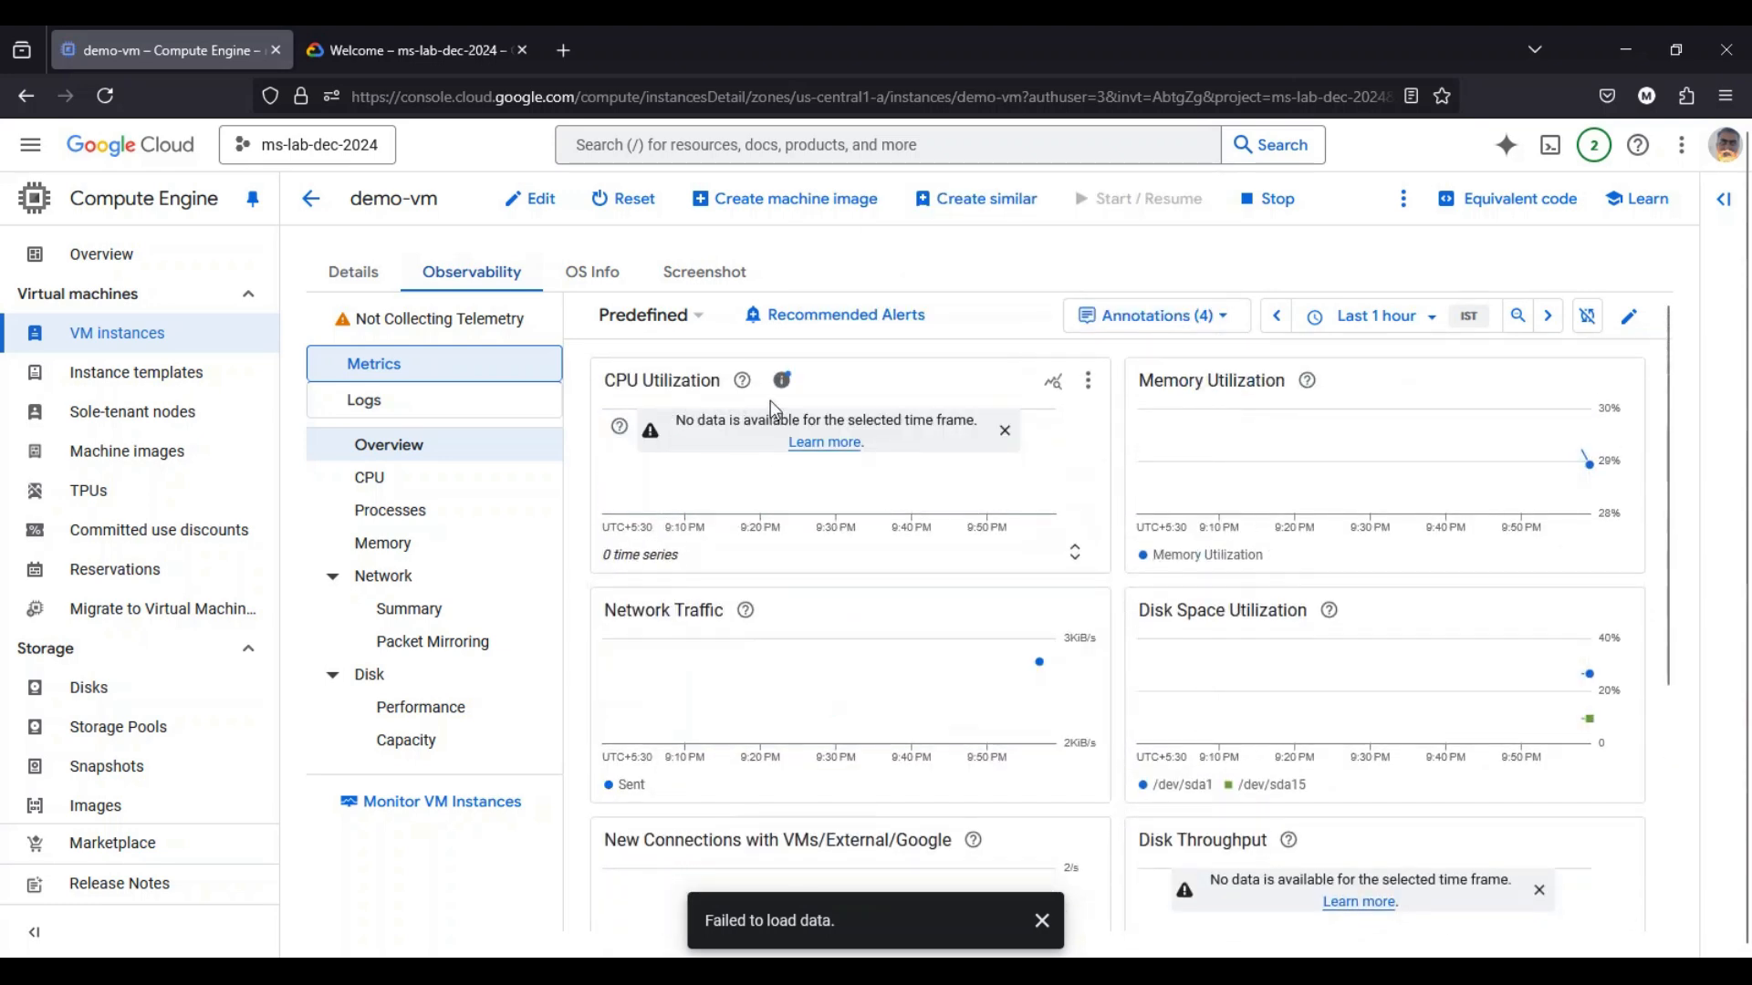
pyautogui.scroll(-3, 939, 465)
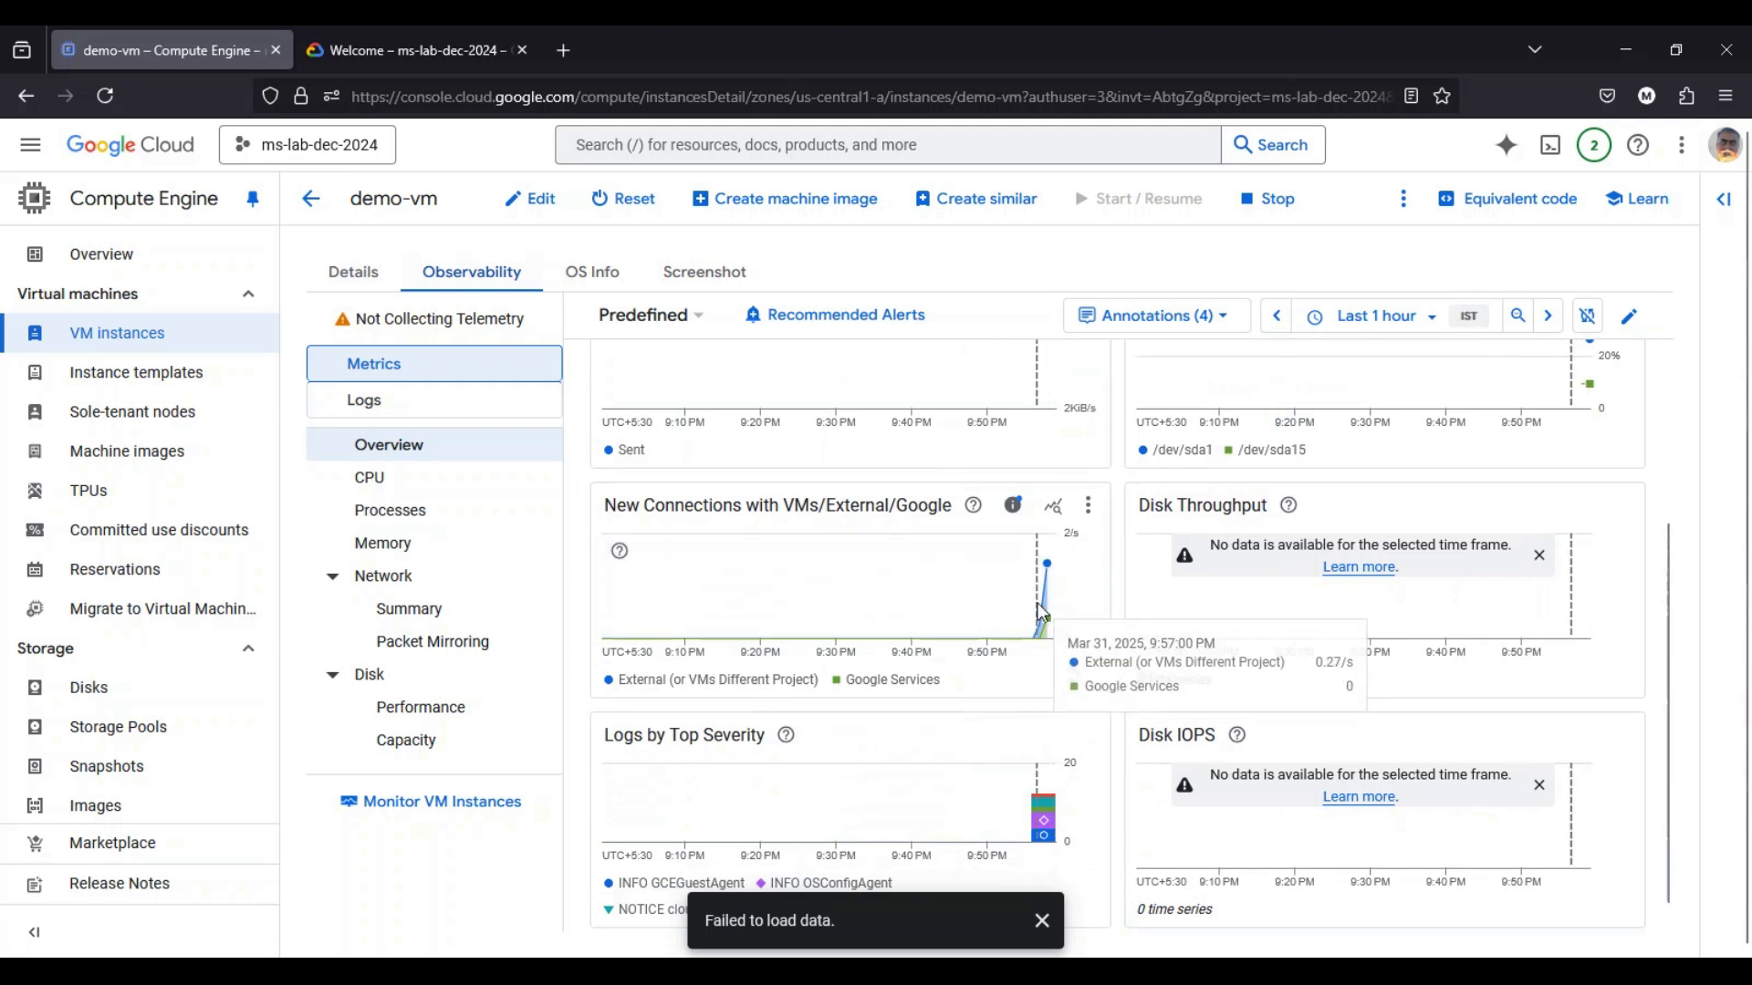
pyautogui.click(1160, 526)
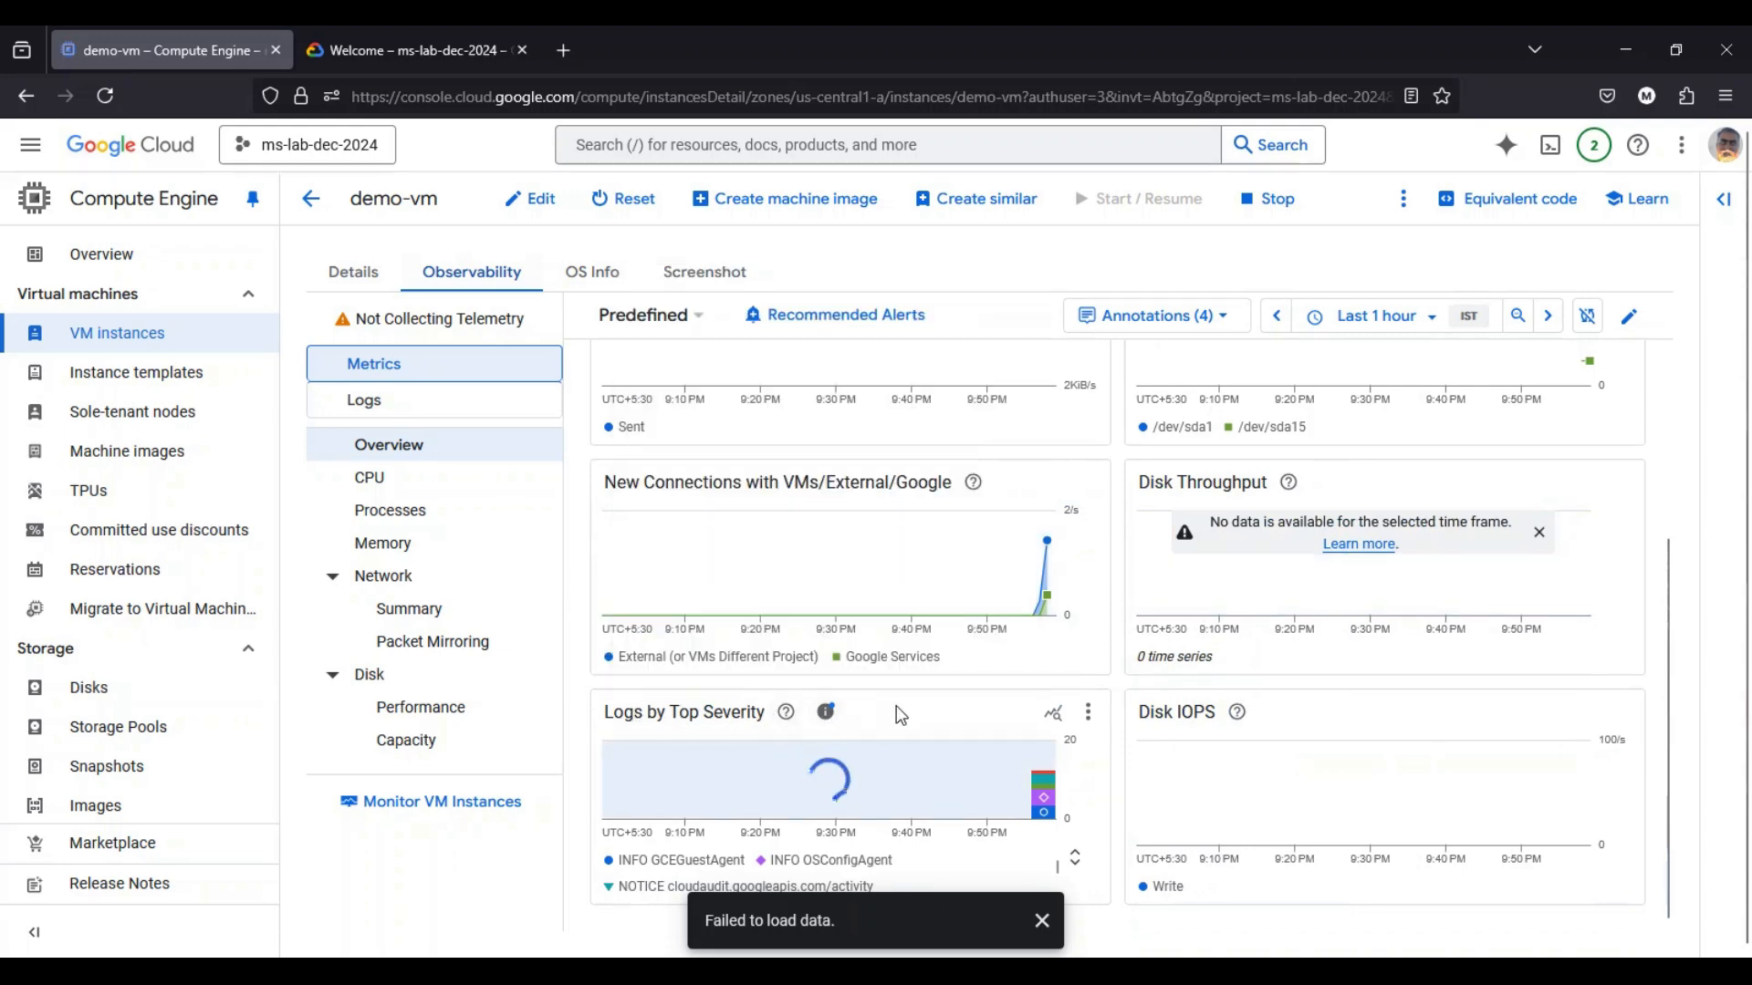
pyautogui.scroll(4, 900, 714)
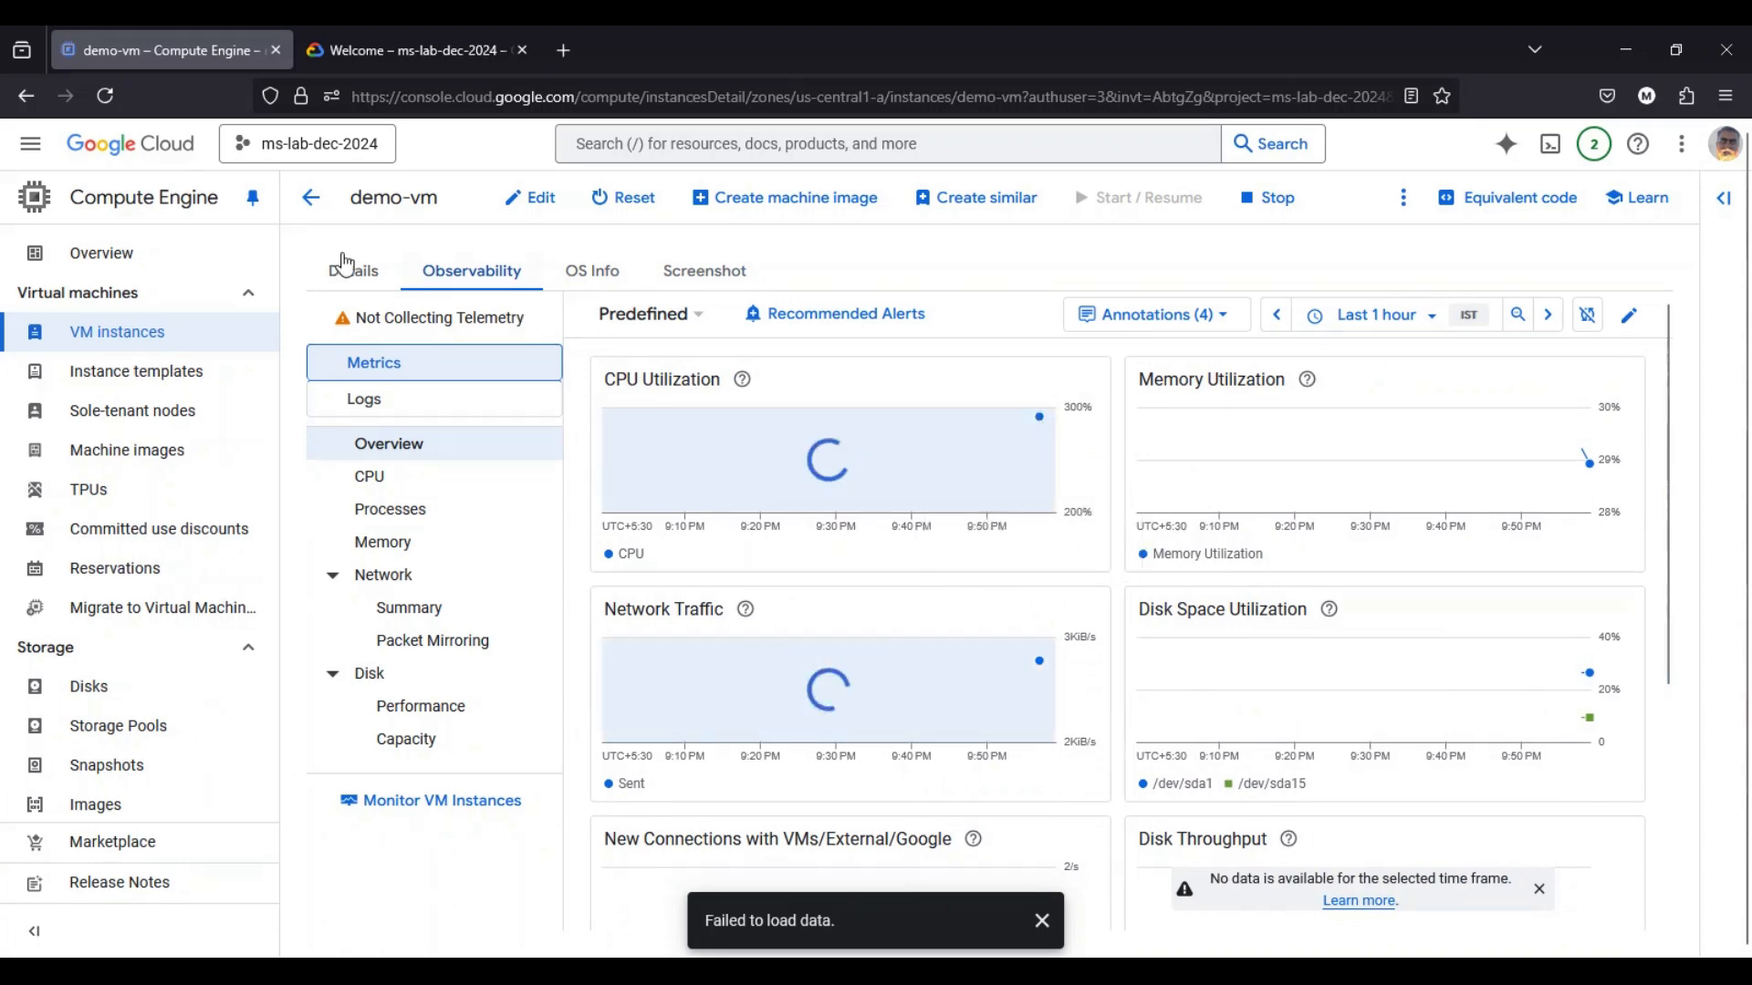
pyautogui.click(352, 278)
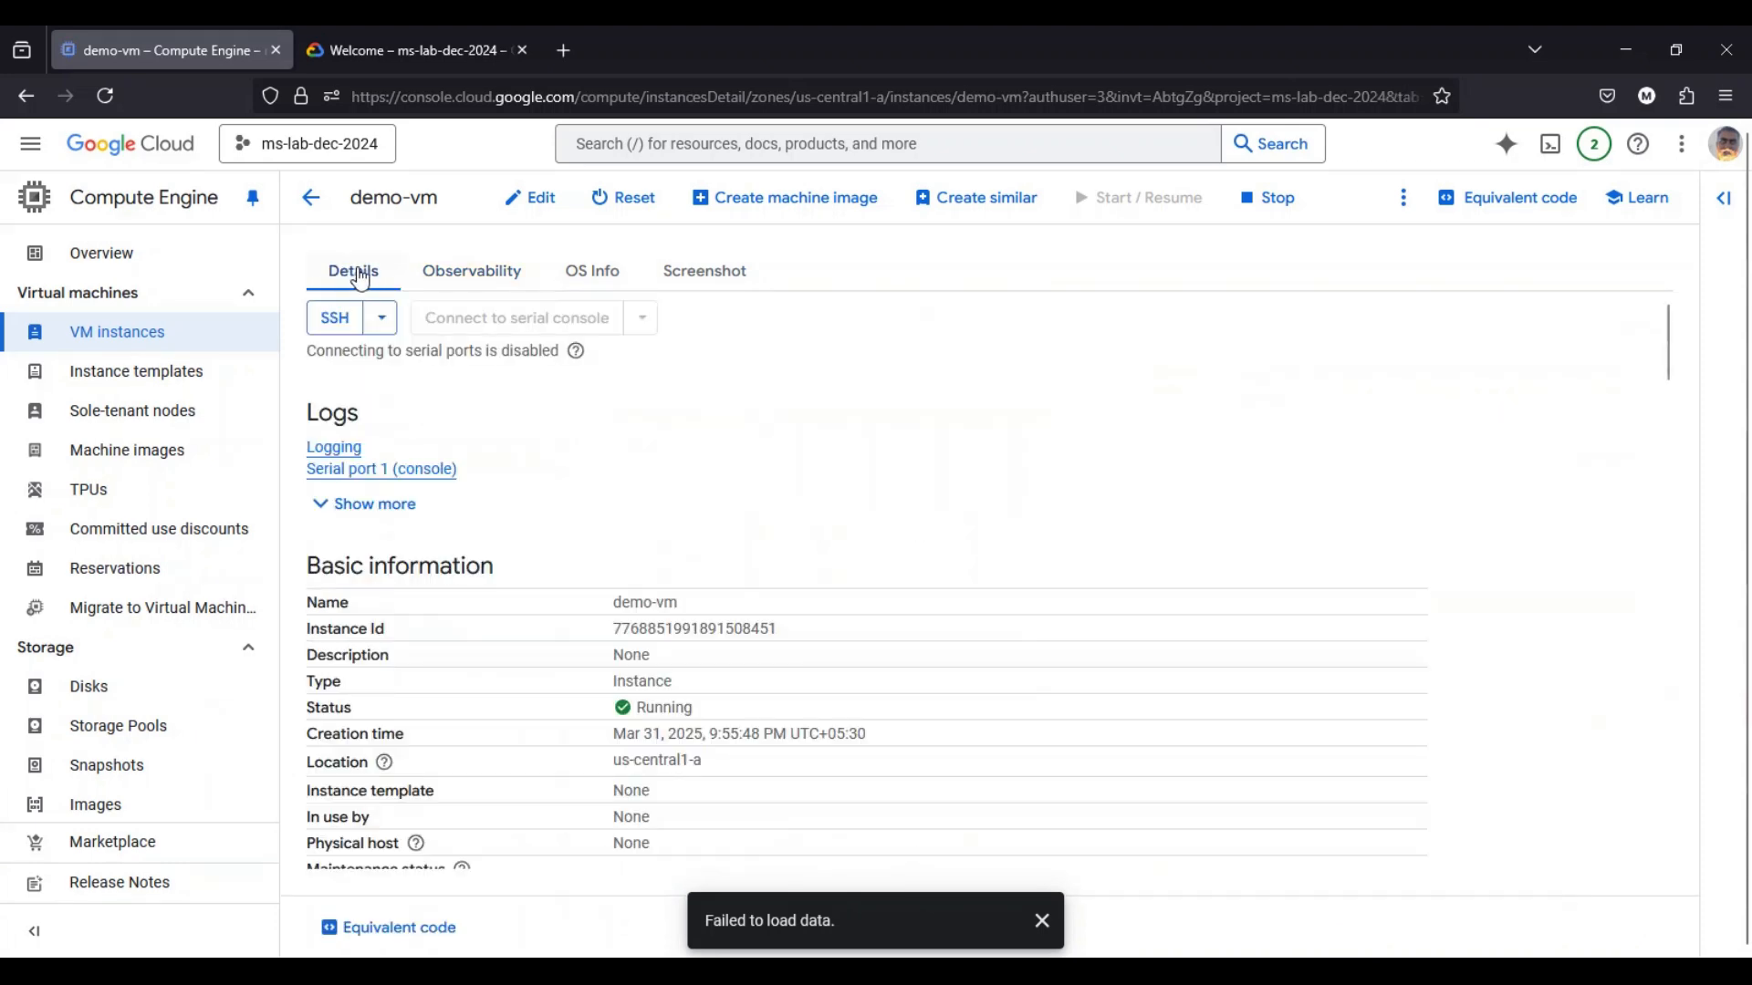
pyautogui.click(474, 272)
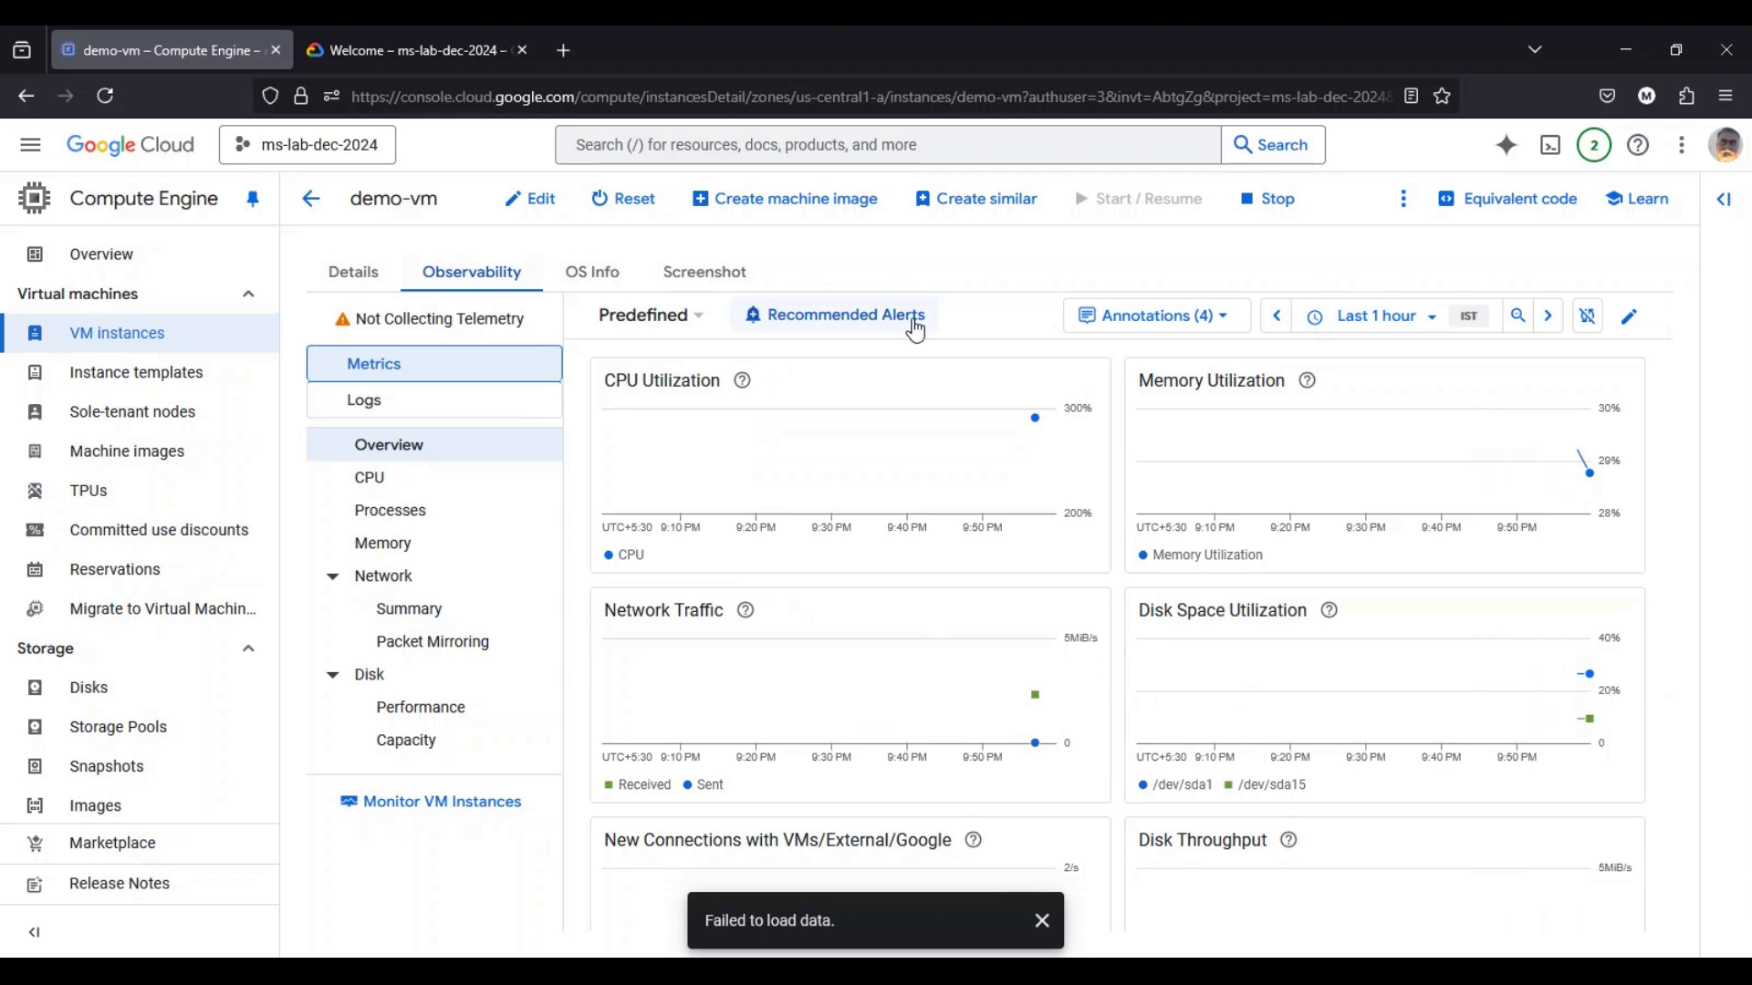
# Return to the VM instances list and delete demo-vm together with its boot disk
pyautogui.click(311, 198)
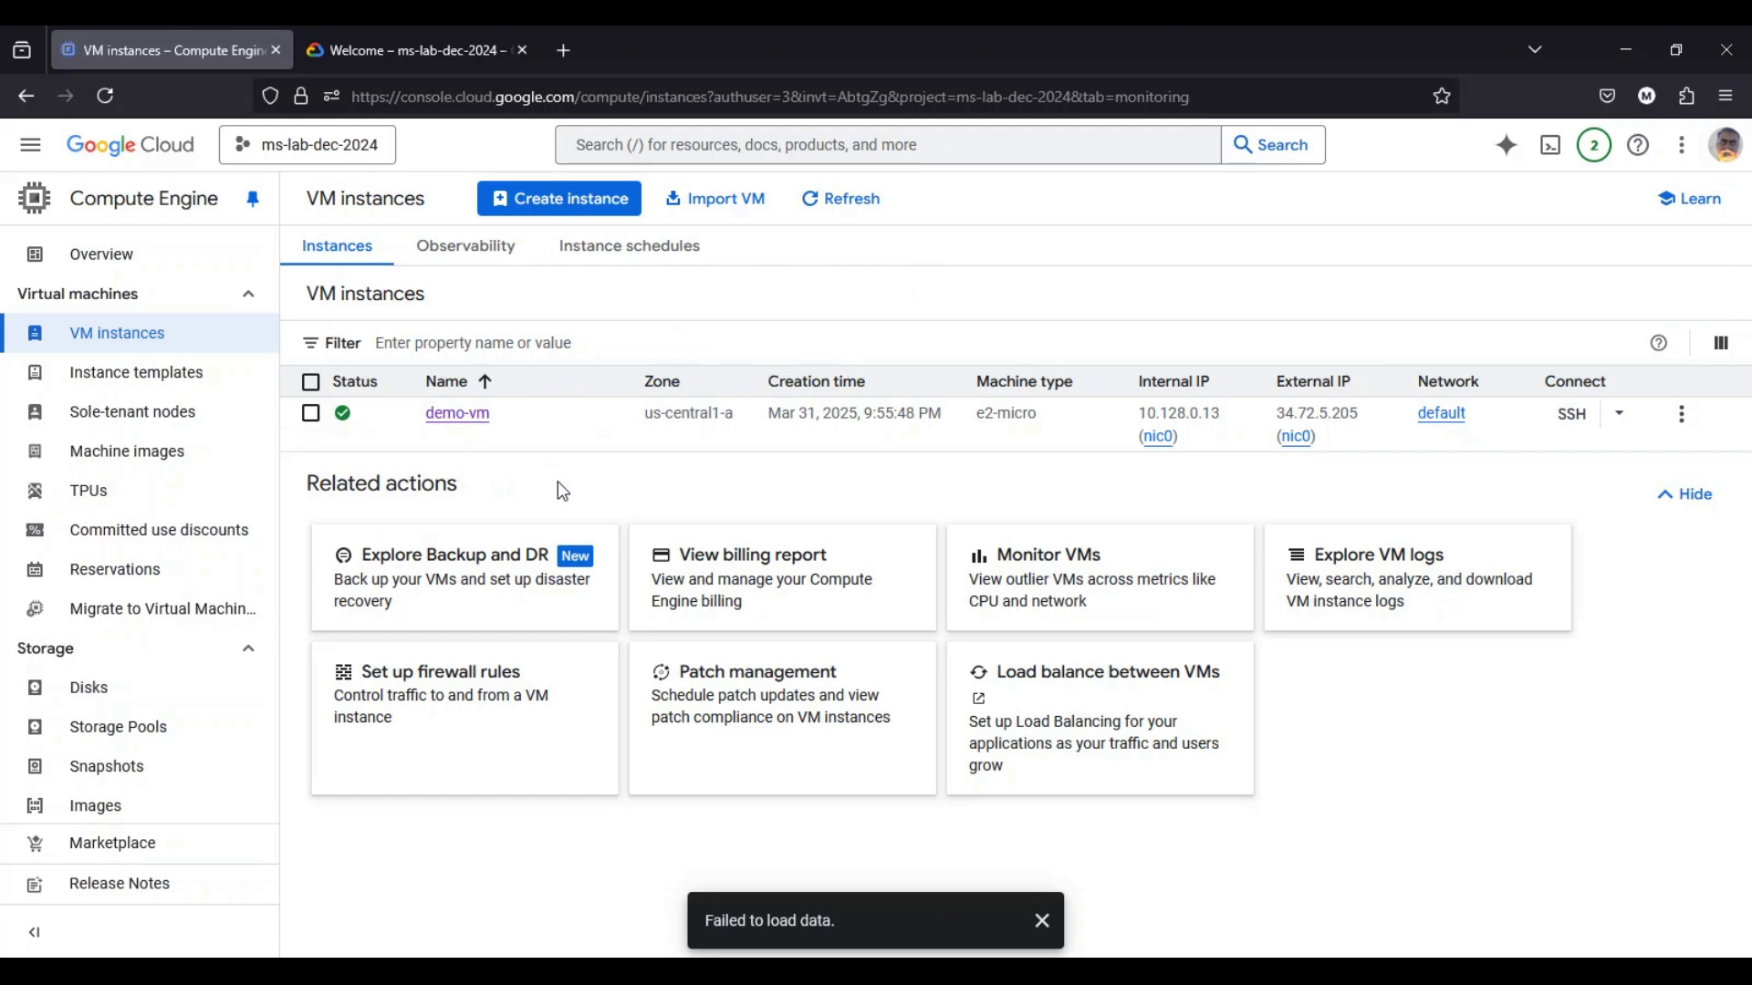
pyautogui.click(316, 422)
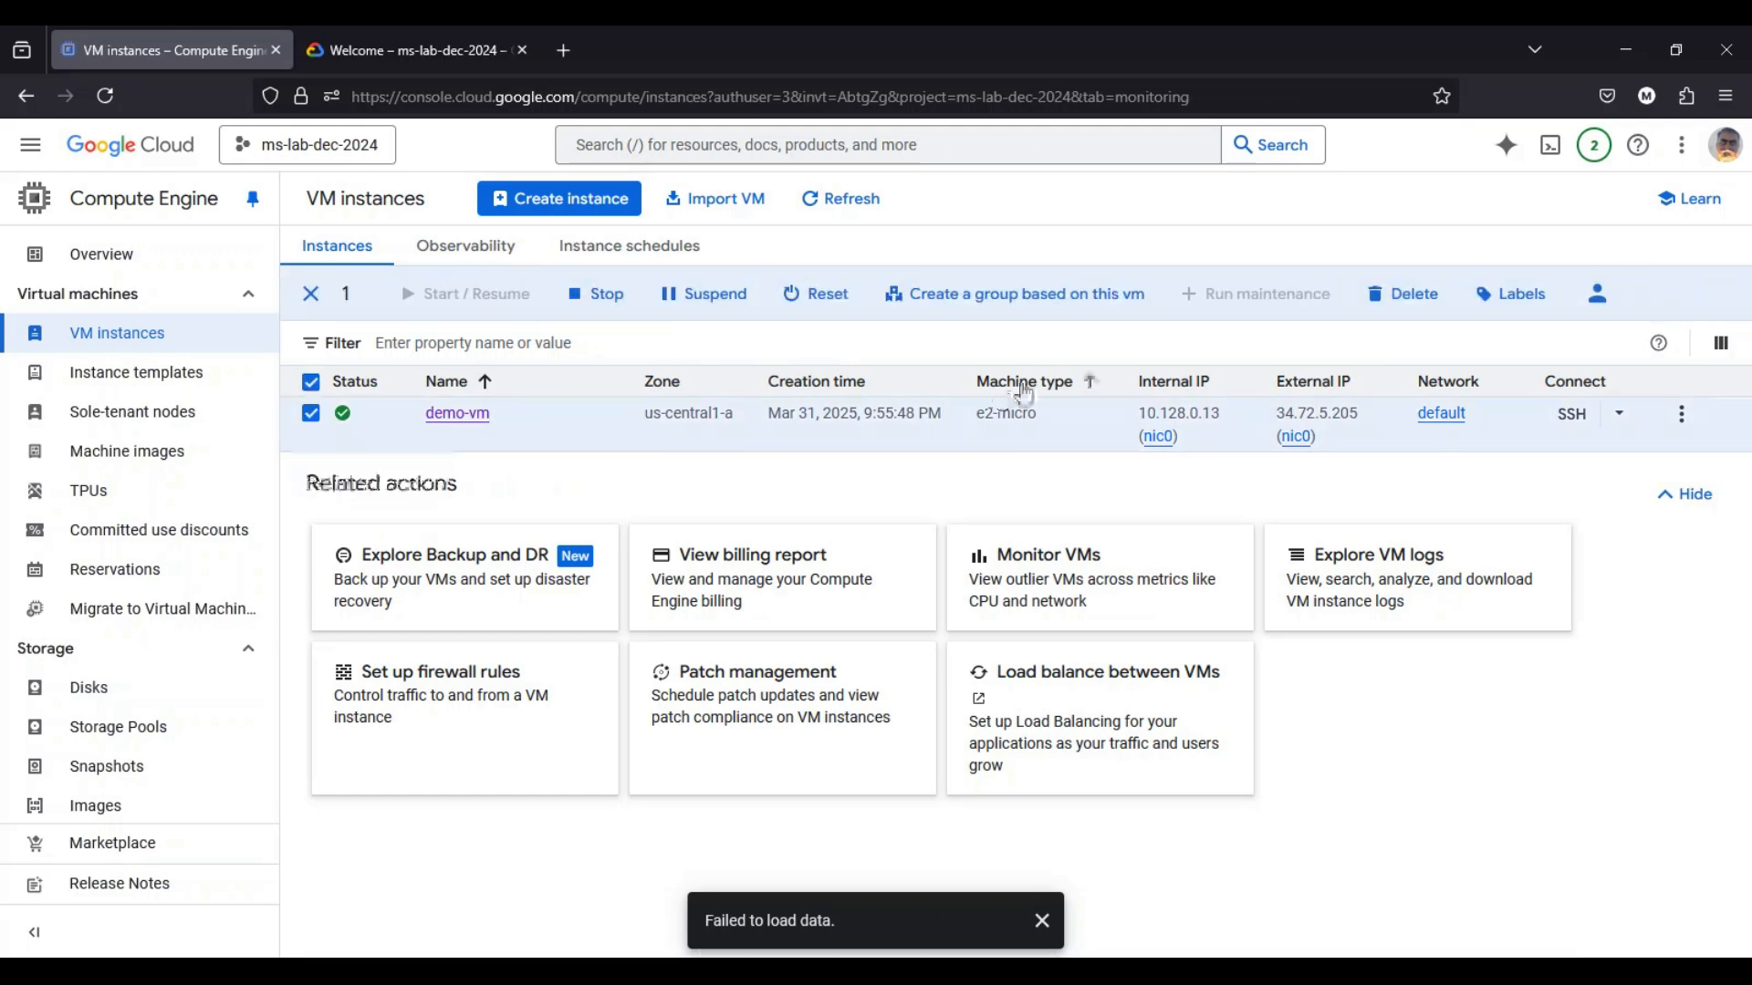
pyautogui.click(1412, 308)
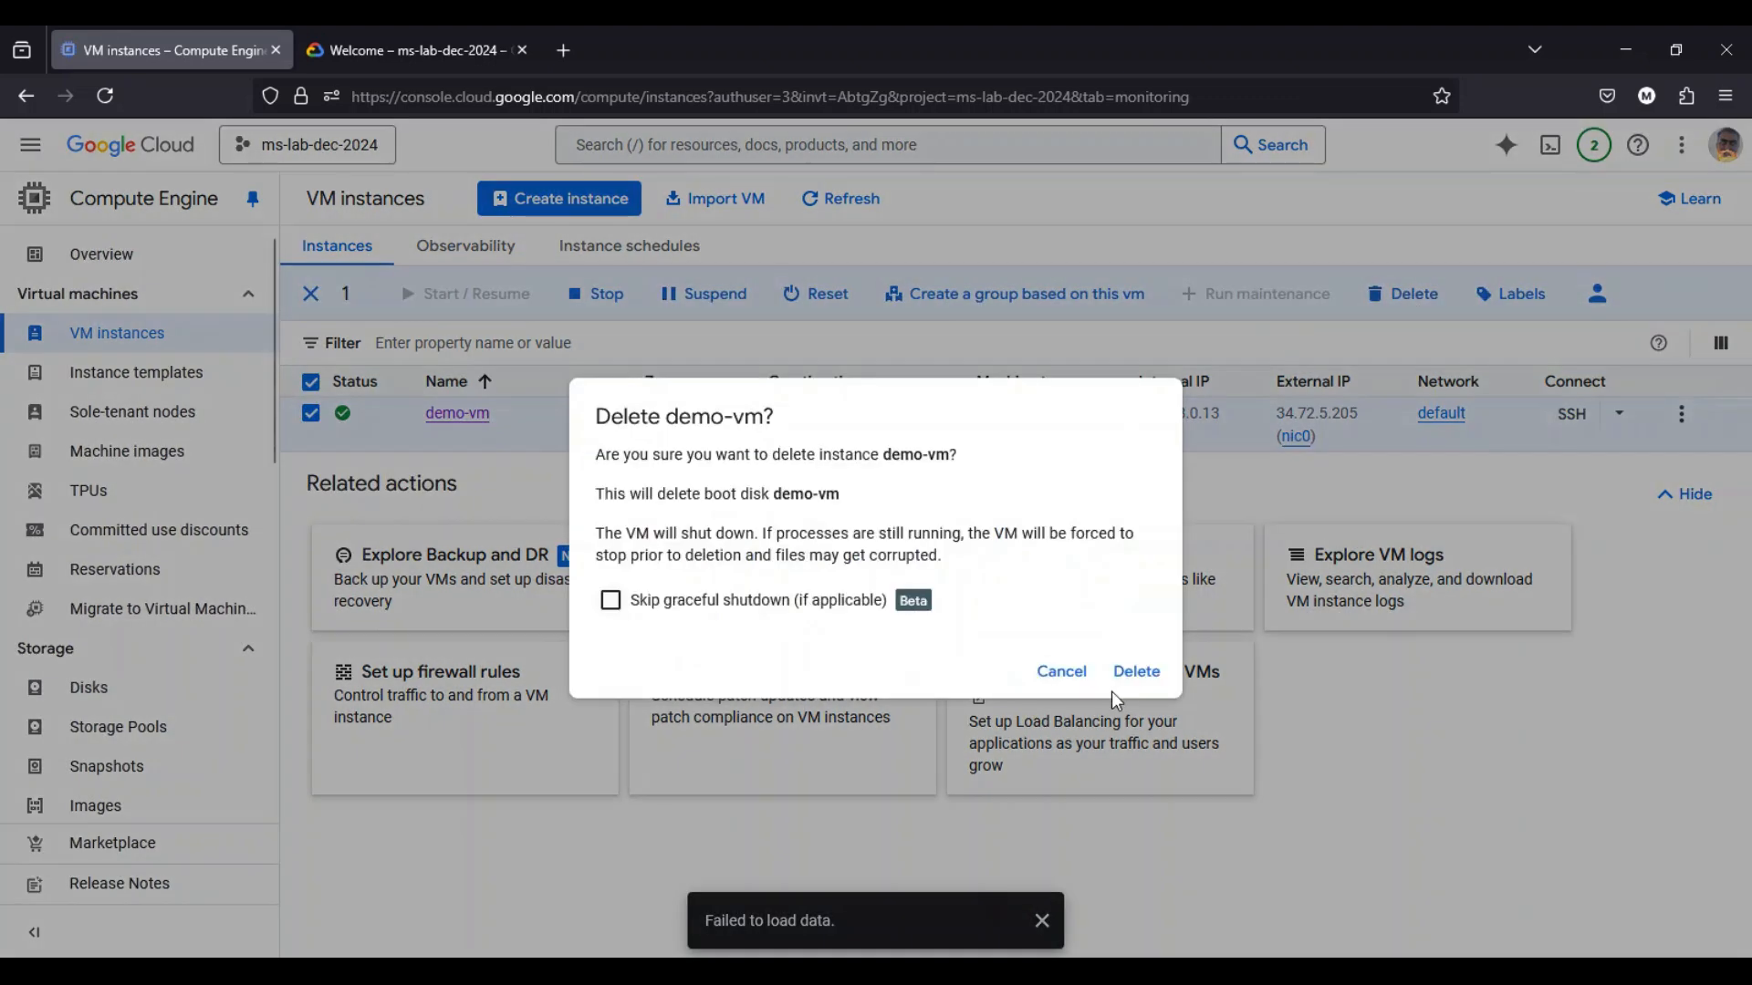
pyautogui.click(1145, 682)
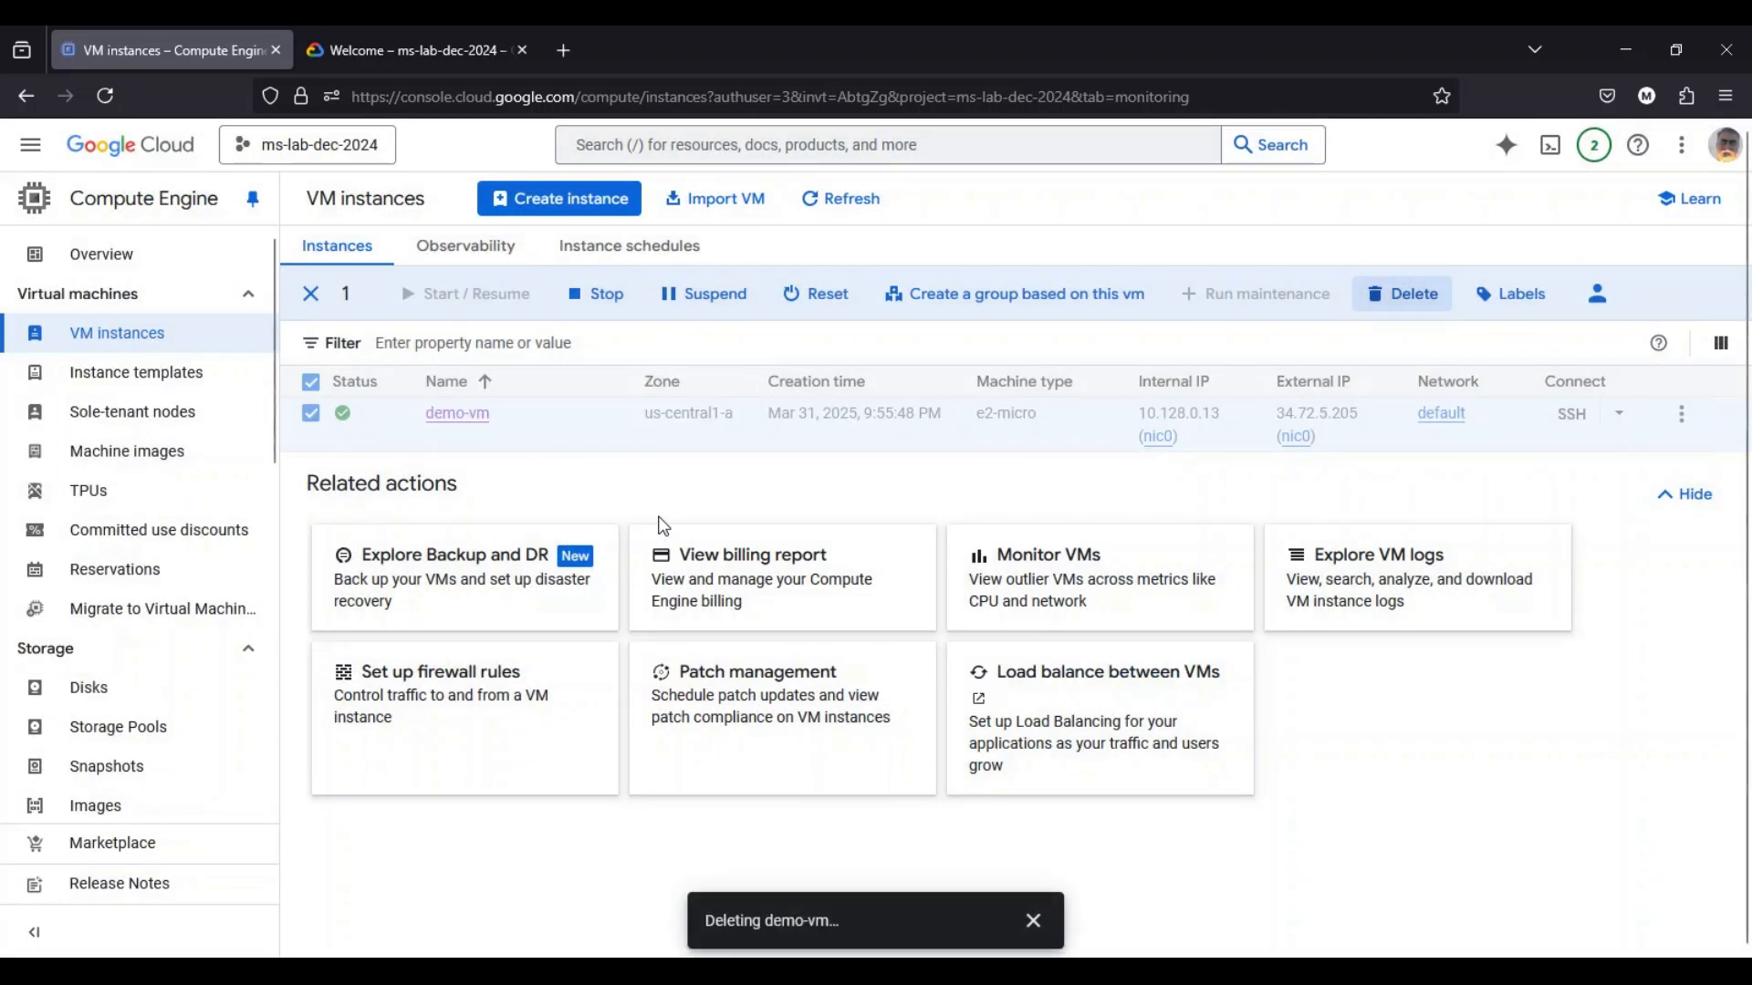